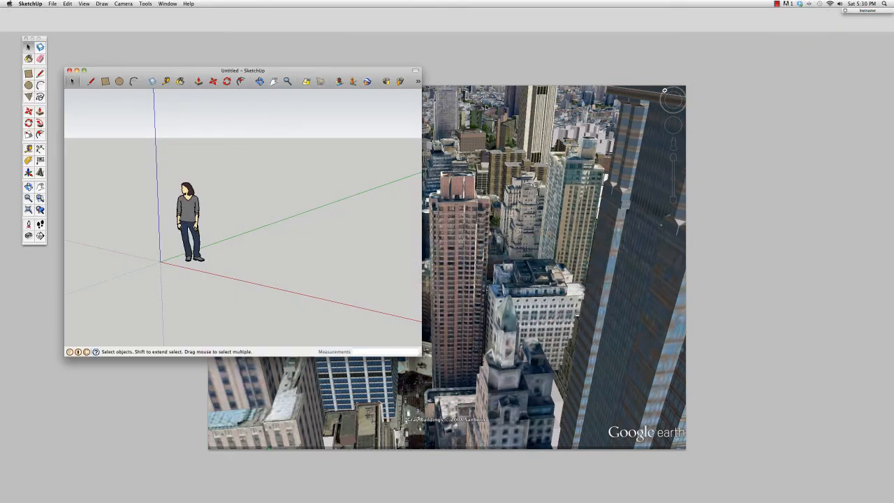
Enlarge the model window and arrange it with the tool palette beside the city image
left_click_drag(301, 72, 296, 49)
left_click_drag(416, 331, 457, 386)
left_click_drag(41, 39, 19, 33)
left_click_drag(122, 48, 87, 39)
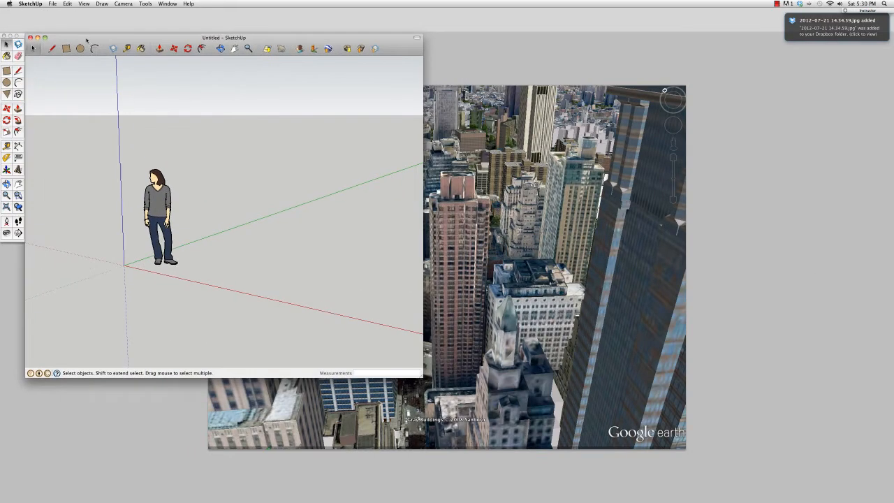
Open the 3D Warehouse and search it for "helicopter"
left_click(347, 48)
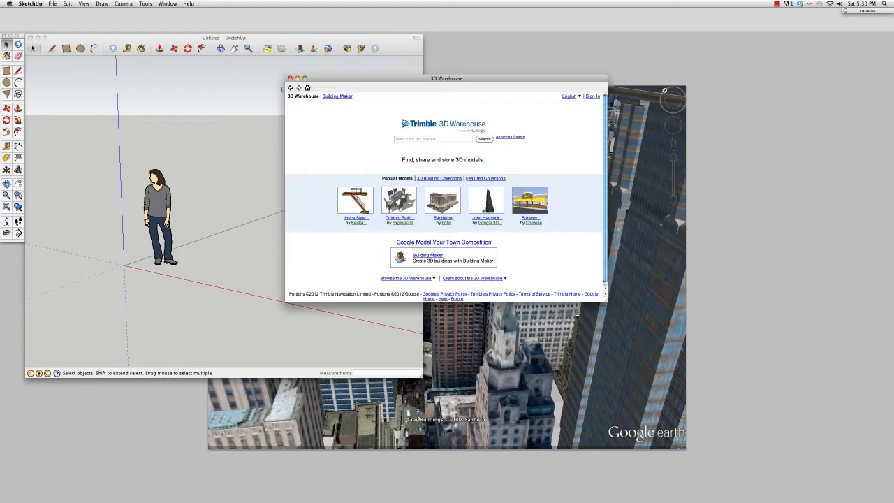
left_click(419, 139)
type("helic")
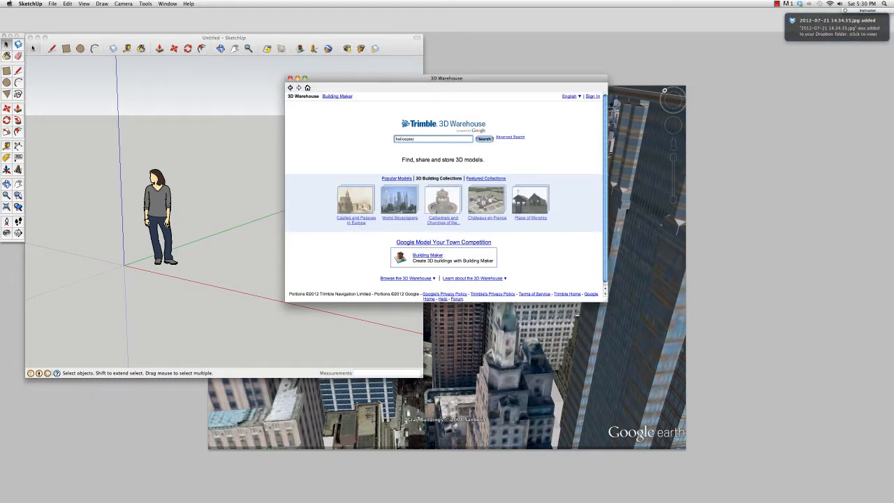
type("opter")
key("Return")
Open the green tiltrotor model titled "helicopter" from the search results and download it directly into the current model
scroll(515, 164, "down", 5)
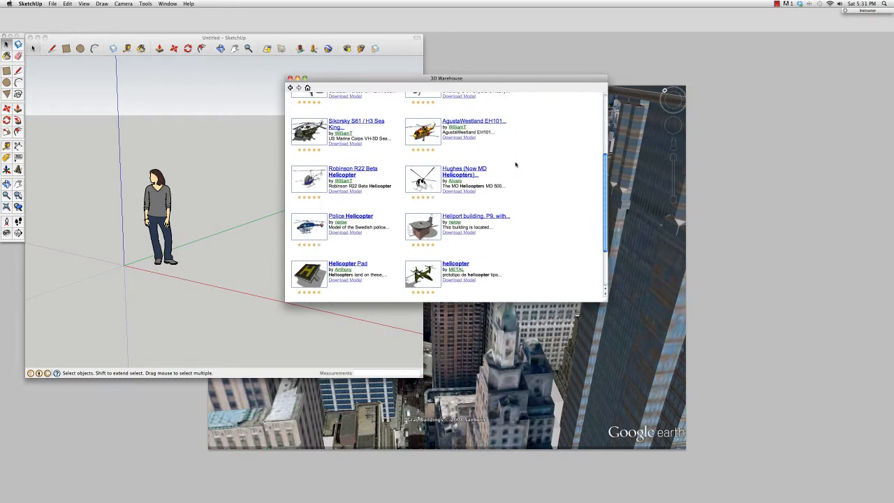
scroll(515, 164, "down", 3)
left_click(459, 212)
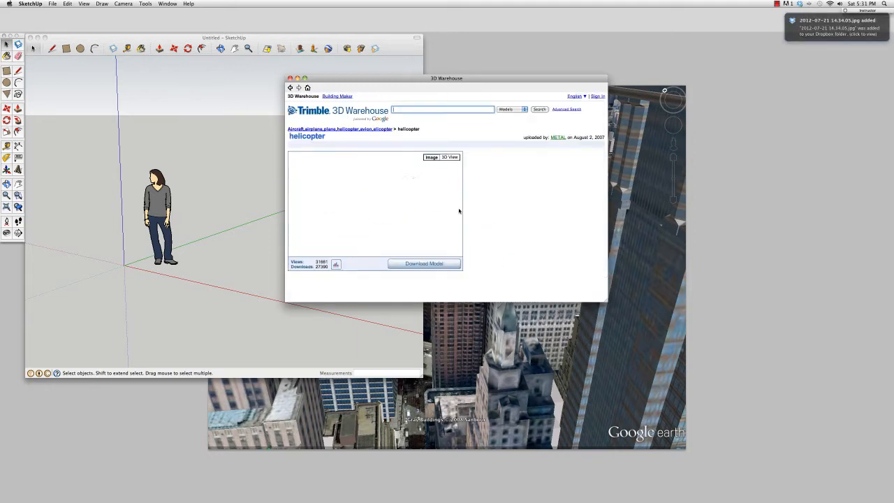
left_click(419, 263)
left_click(497, 161)
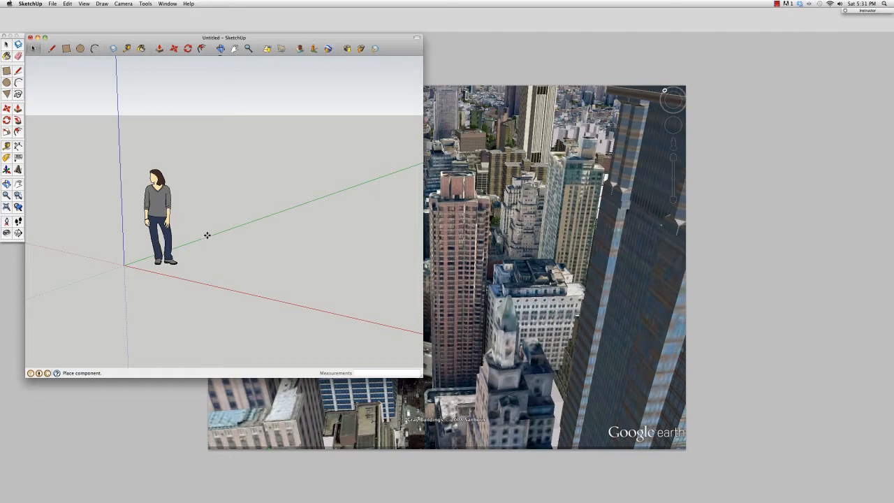
Place the downloaded helicopter in the model and delete the default person figure
scroll(210, 188, "down", 3)
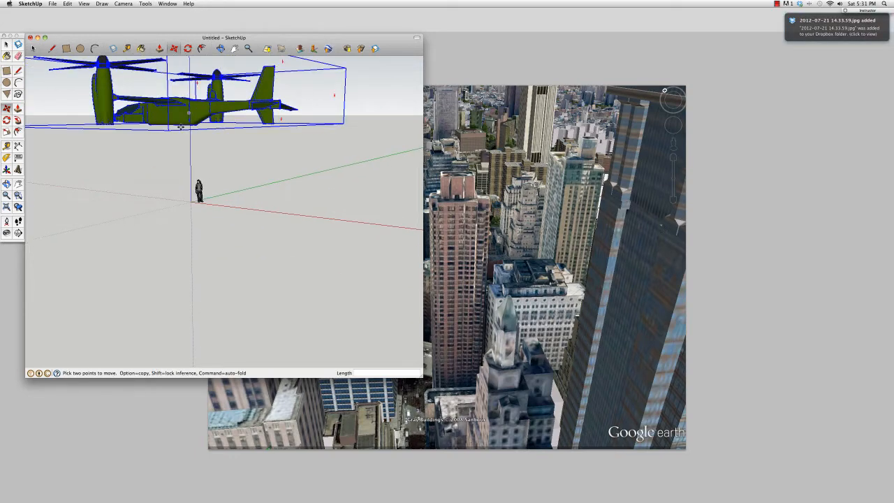
key("space")
left_click(230, 174)
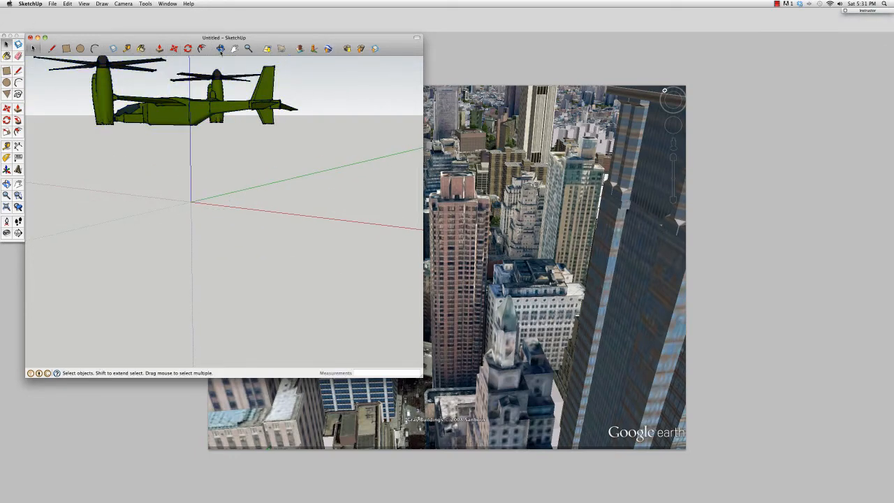
Orbit the helicopter to a head-on view from slightly above, comparing it with the city image's perspective
left_click(221, 51)
left_click_drag(188, 153, 237, 167)
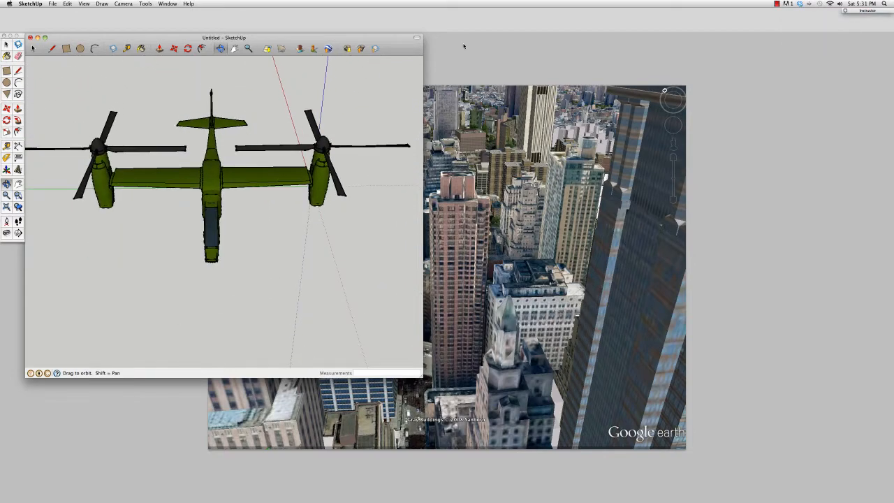
mouse_move(395, 43)
left_mouse_down()
mouse_move(307, 83)
mouse_move(288, 80)
mouse_move(336, 56)
left_mouse_up()
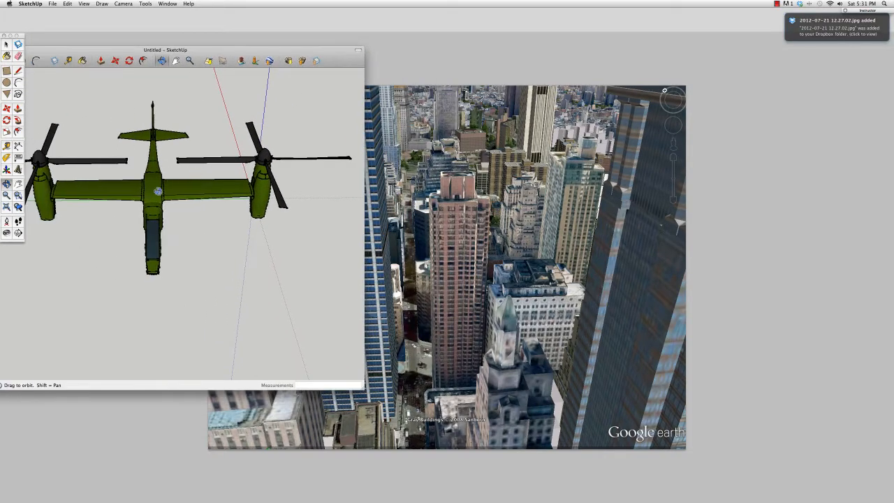
mouse_move(158, 191)
left_mouse_down()
mouse_move(158, 178)
mouse_move(154, 196)
left_mouse_up()
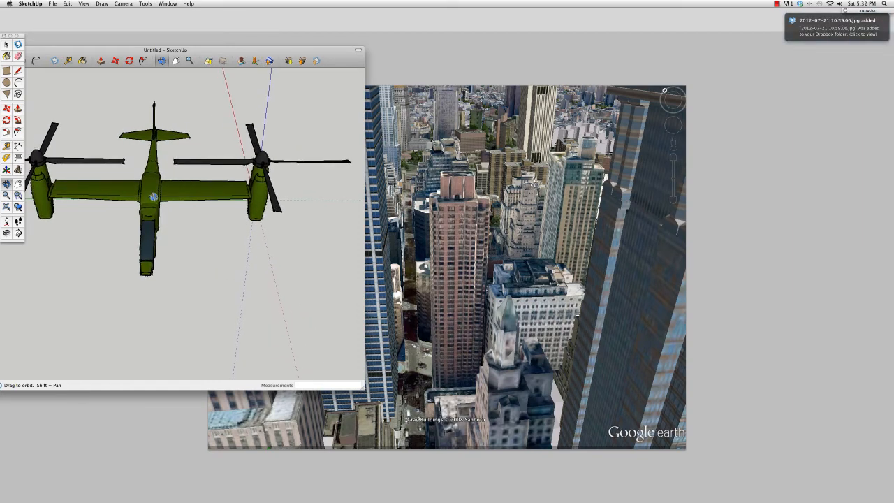
left_click_drag(113, 51, 192, 50)
scroll(195, 136, "down", 5)
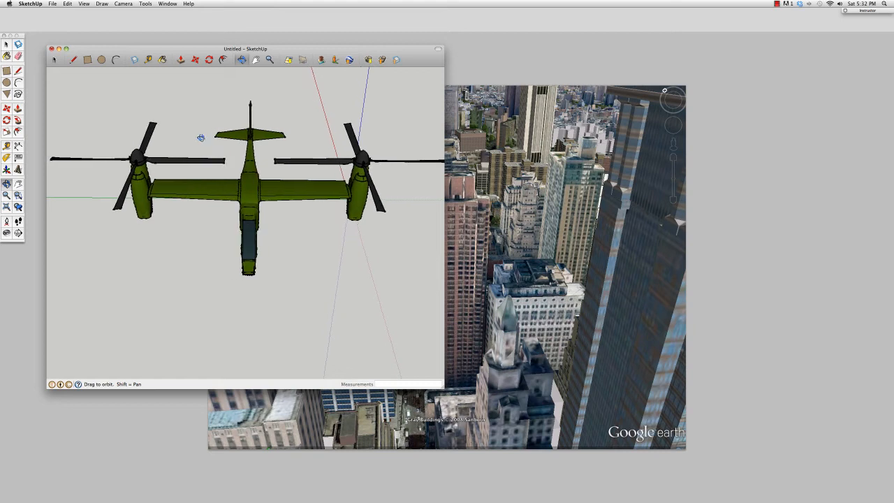
scroll(200, 137, "up", 2)
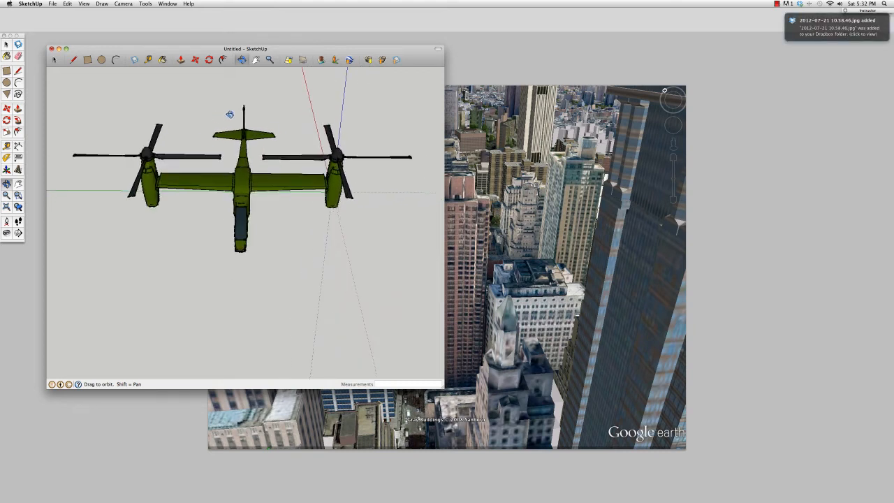
left_click_drag(230, 114, 229, 128)
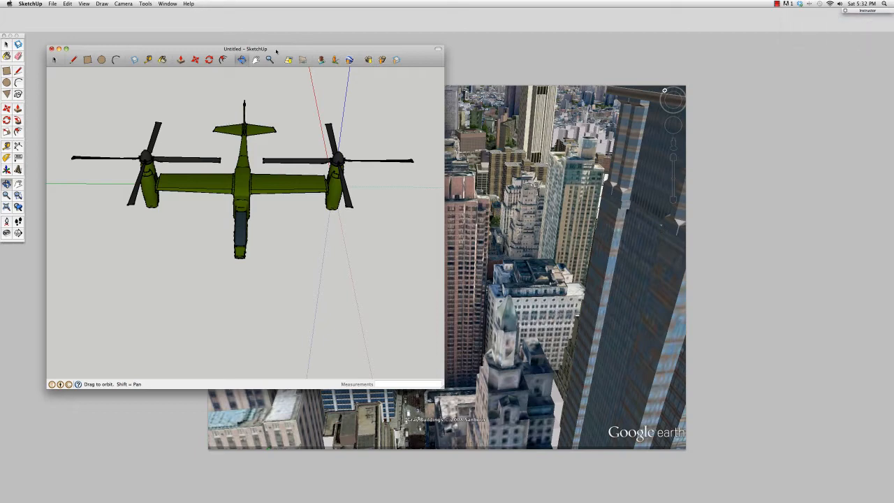
Shift the model window slightly and open the Styles settings
left_click_drag(245, 48, 232, 40)
left_click(168, 4)
left_click(171, 60)
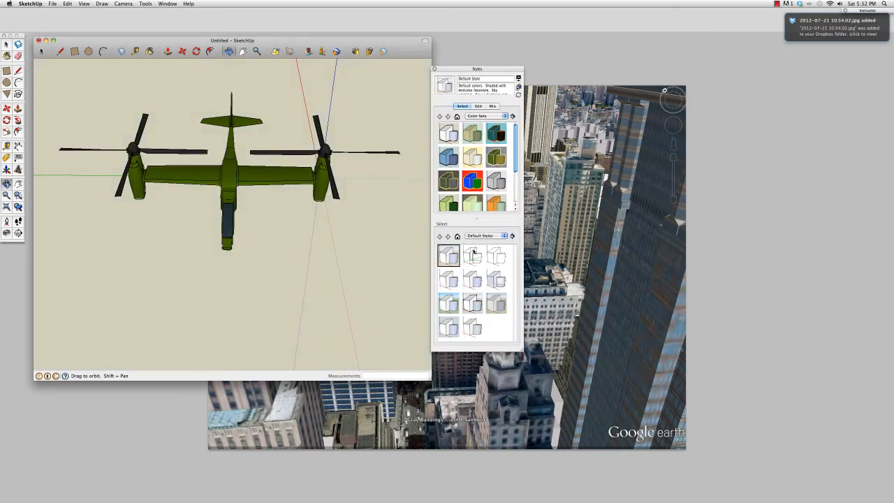
Preview the various Default Styles on the helicopter and return to Default Style
left_click(473, 255)
left_click(497, 258)
left_click(449, 280)
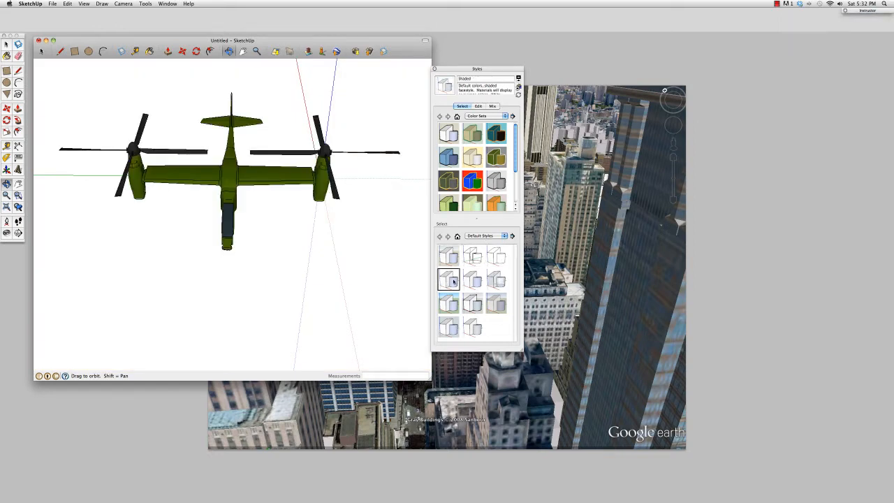
left_click(472, 280)
left_click(497, 280)
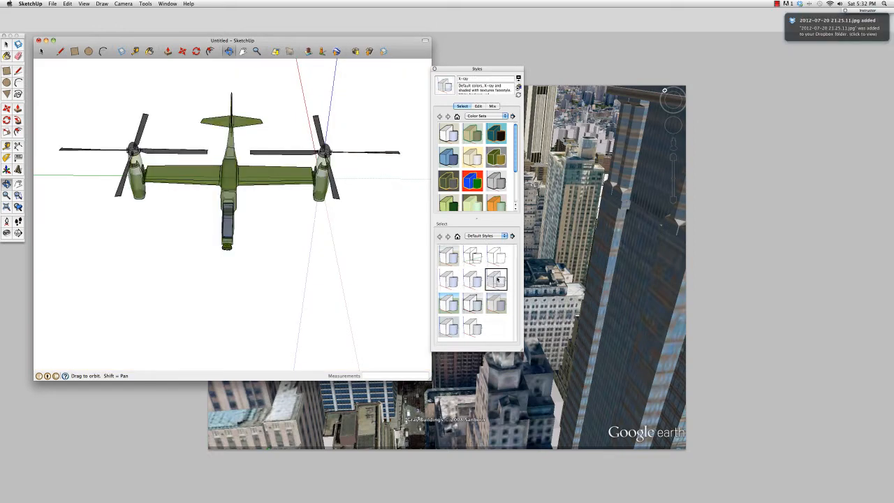
left_click(448, 304)
left_click(472, 303)
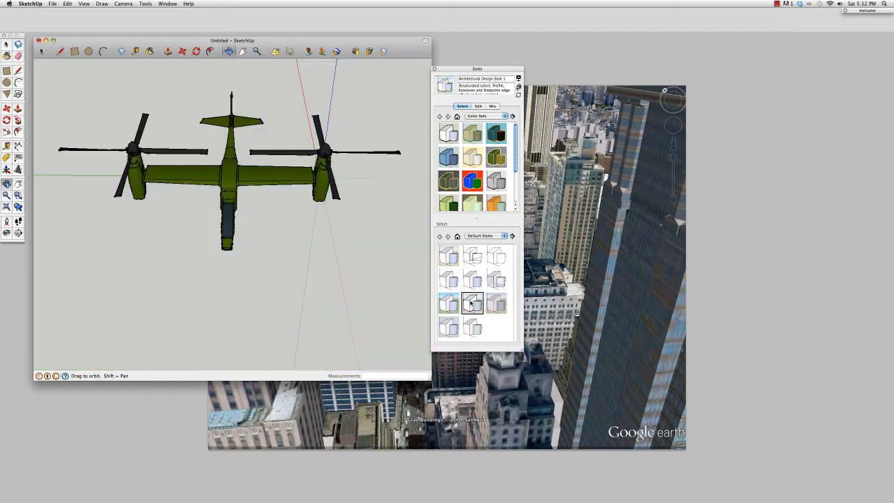
left_click(493, 303)
left_click(447, 329)
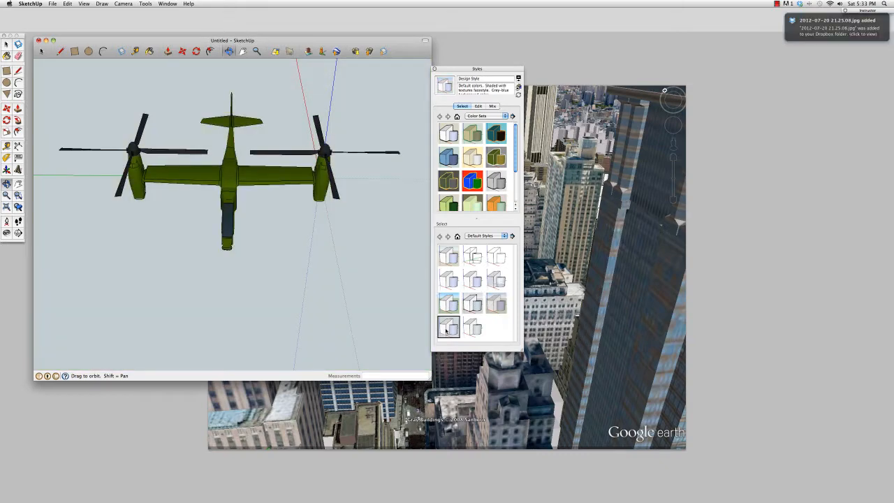
left_click(473, 328)
left_click(497, 305)
left_click(452, 255)
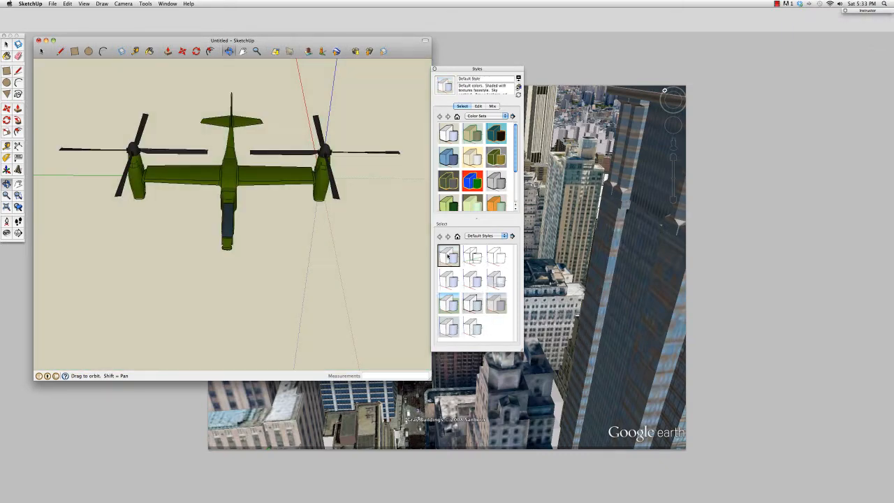
Apply the Shaded with textures style to give the helicopter a plain white background
left_click(472, 256)
left_click(495, 257)
left_click(450, 280)
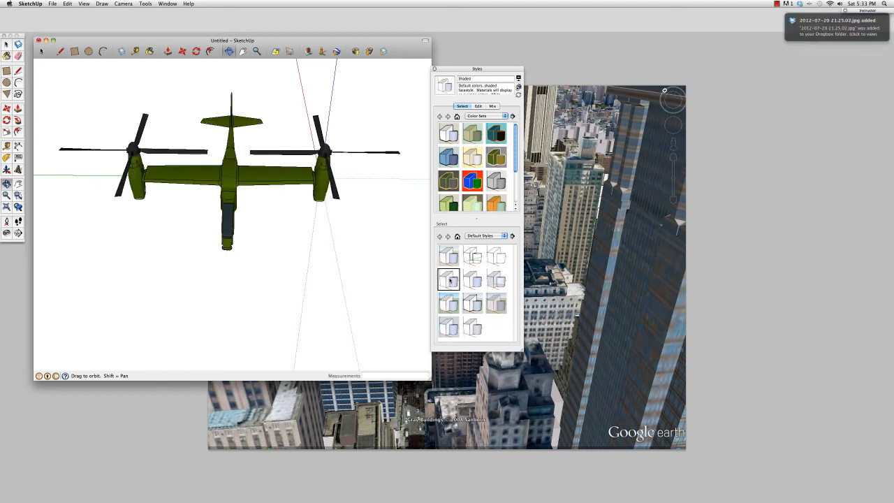
left_click(470, 280)
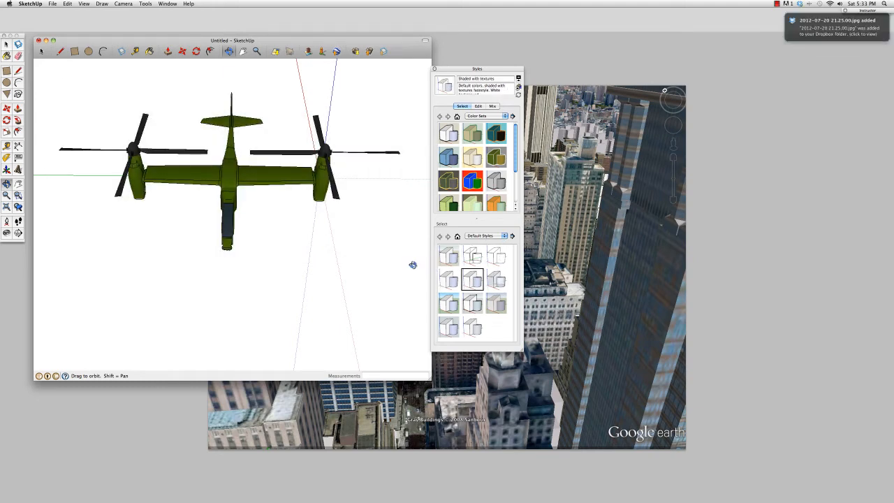
Move the Styles palette off the city image, then switch to Photoshop and display the city image smaller
left_click_drag(403, 50, 726, 106)
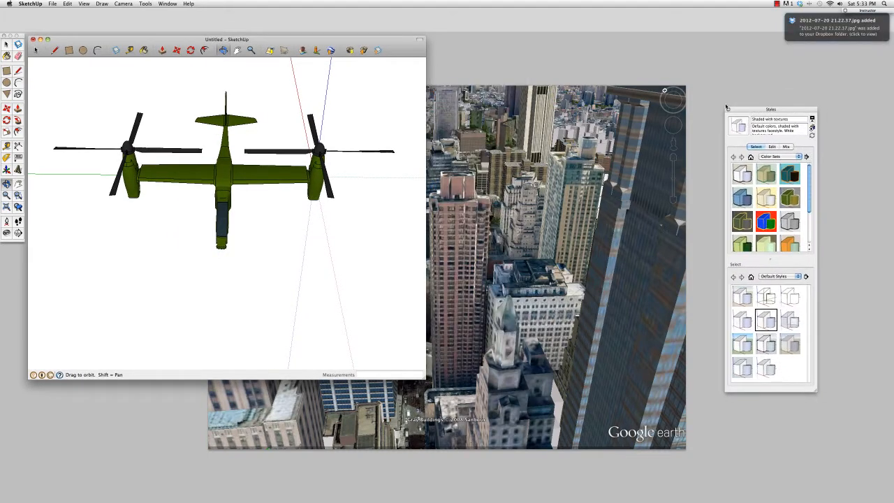
left_click(510, 171)
left_click_drag(465, 178, 449, 183)
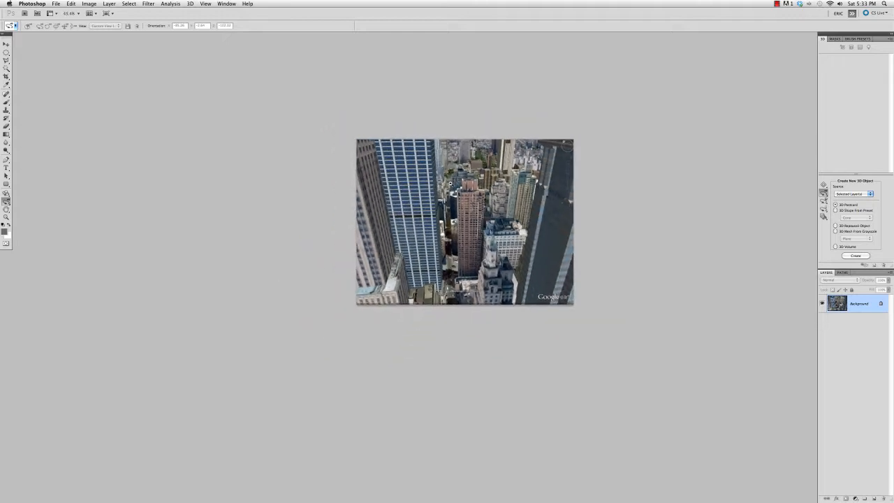
Switch back to SketchUp, make the helicopter appear smaller in the view, and capture a screenshot of just the aircraft
key("super+Tab")
left_click_drag(283, 40, 255, 61)
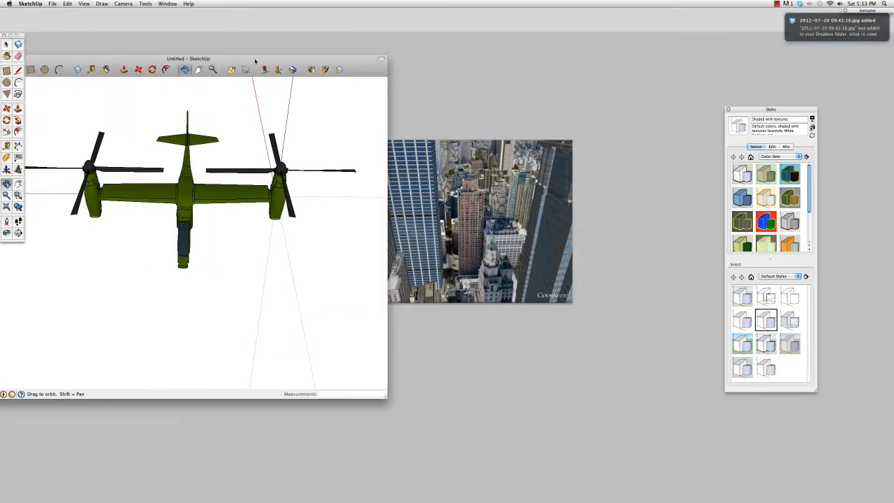
scroll(211, 179, "down", 5)
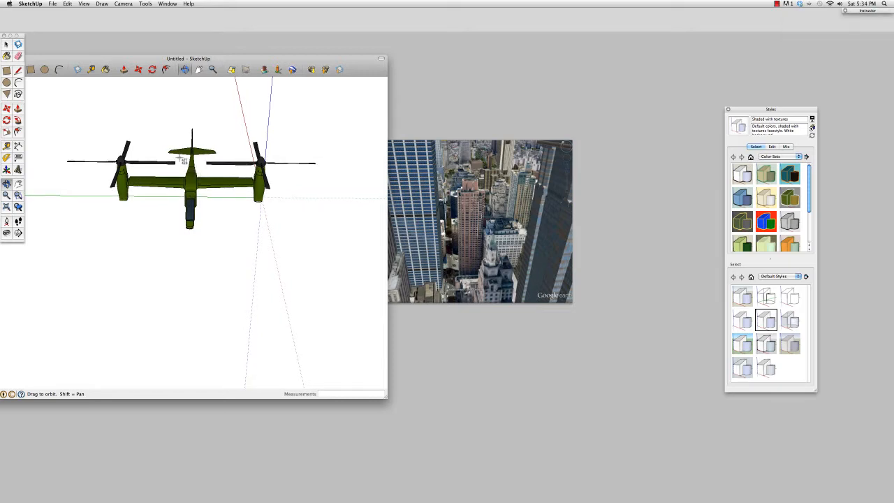
mouse_move(56, 124)
left_mouse_down()
mouse_move(329, 193)
mouse_move(335, 236)
left_mouse_up()
Switch to Photoshop and open the two helicopter screenshots, 5.33.23 PM and 5.34.09 PM, from the Desktop
left_click(472, 84)
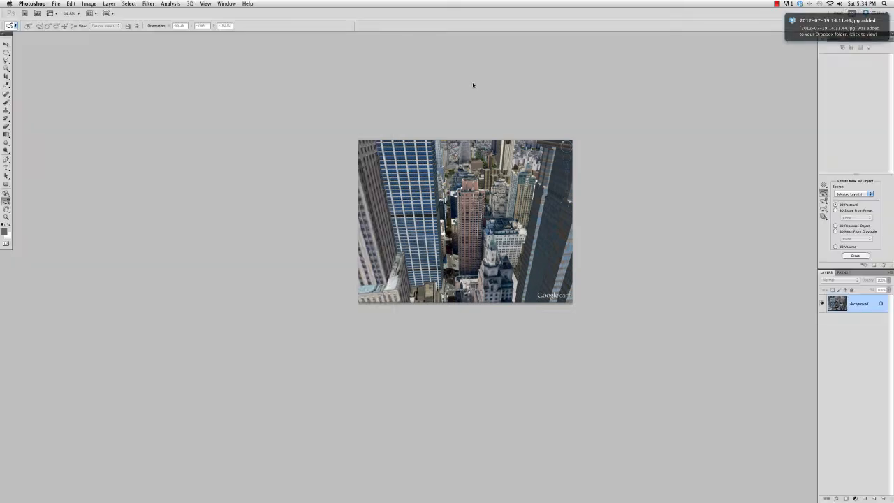
key("super+0")
key("super+o")
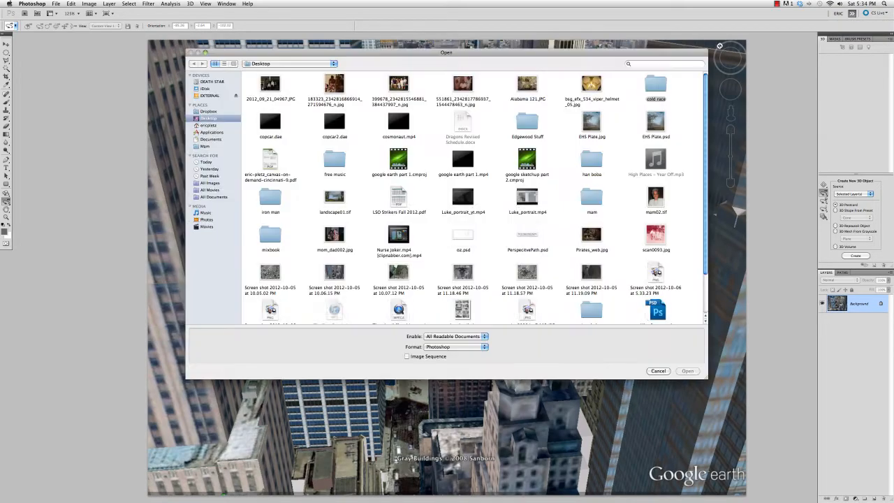
double_click(268, 264)
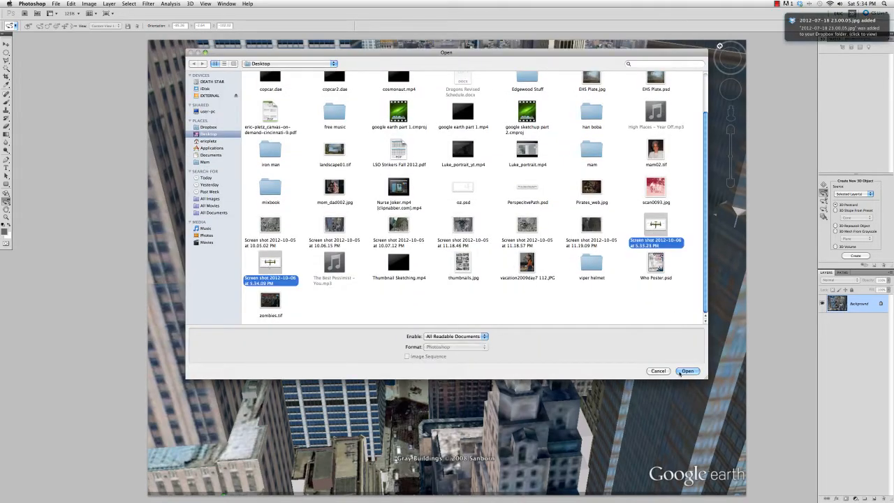
Arrange the open image documents as cascaded windows
left_click(228, 5)
mouse_move(238, 12)
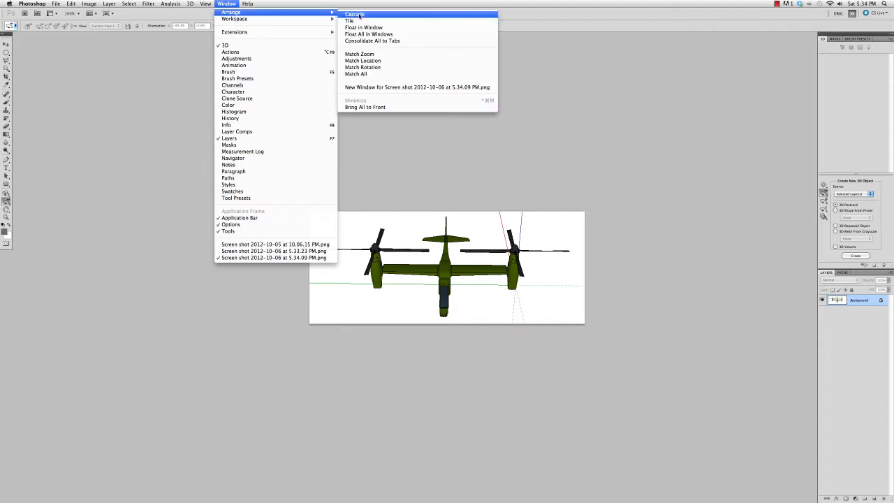
left_click(356, 15)
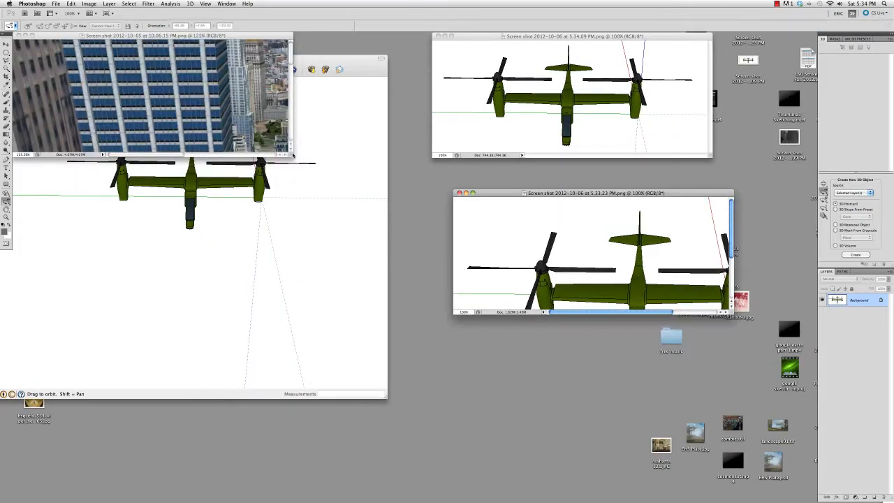
Copy both helicopter screenshots into the city image as separate layers and close their source documents
left_click_drag(548, 267, 195, 239)
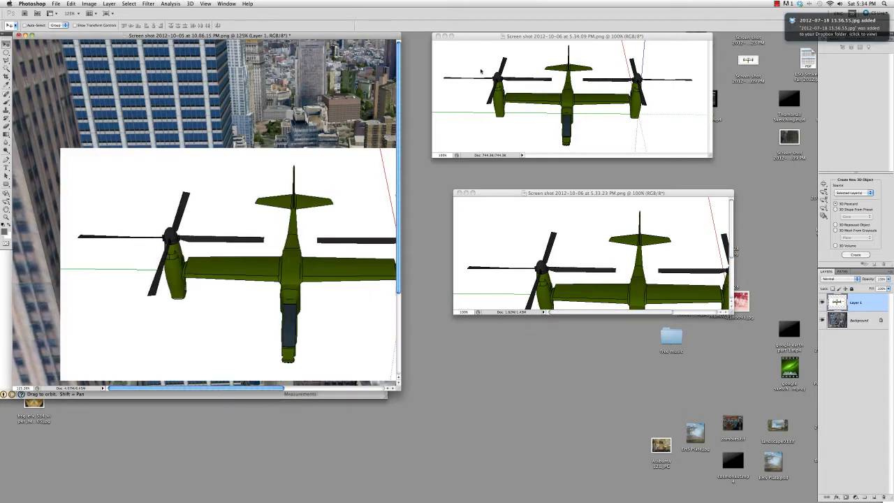
left_click_drag(533, 95, 196, 103)
left_click(439, 36)
left_click(459, 192)
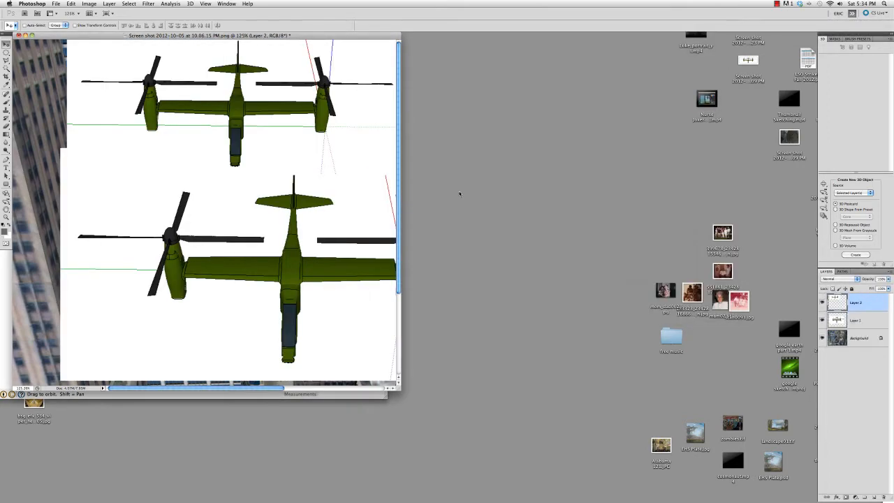
Show the city image in full-screen mode and hide Layer 2 with the smaller helicopter
key("f")
left_click_drag(504, 256, 497, 256)
left_click(822, 304)
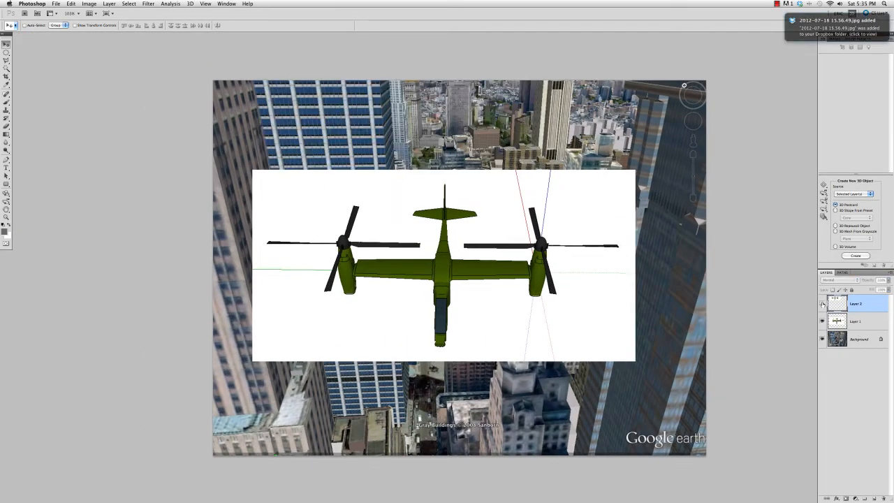
Try the Multiply and Overlay blend modes on Layer 1 and set it back to Normal
left_click(857, 323)
left_click(855, 280)
left_click(853, 298)
left_click(858, 280)
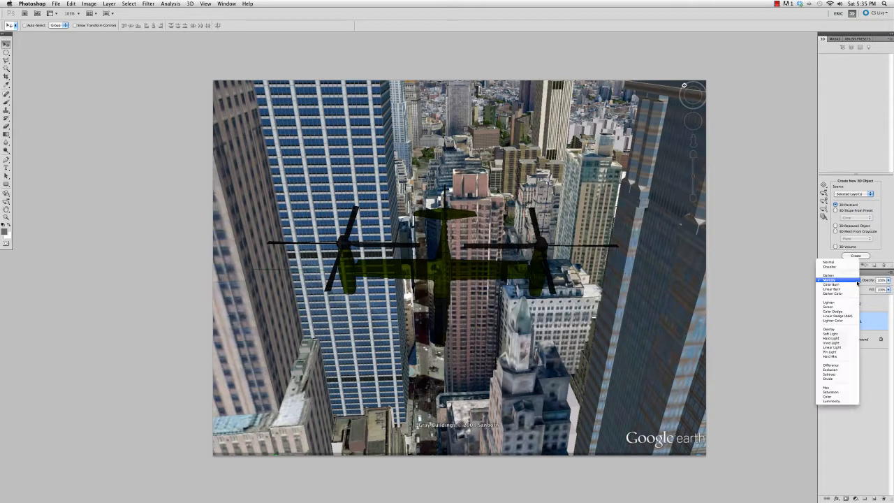
left_click(848, 329)
left_click(858, 281)
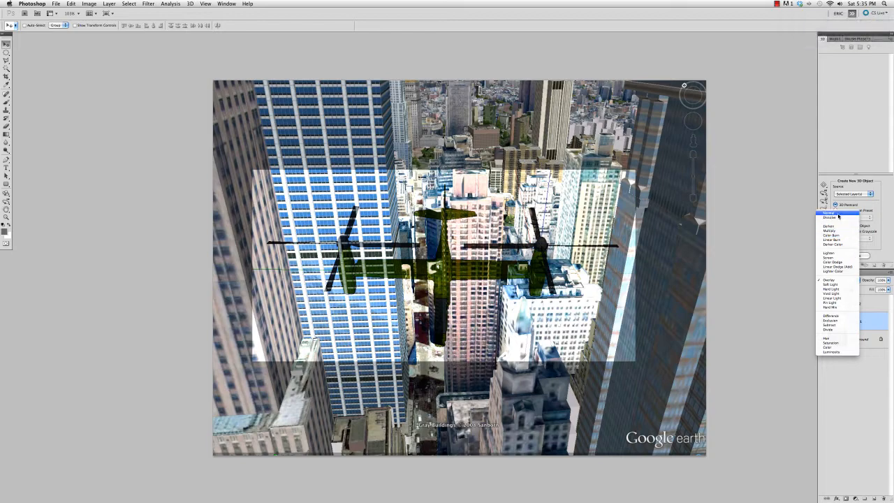
left_click(838, 215)
Delete the white background and leftover axis lines around the helicopter on Layer 1, using the Magic Wand and Polygonal Lasso
key("w")
left_click(285, 202)
key("Delete")
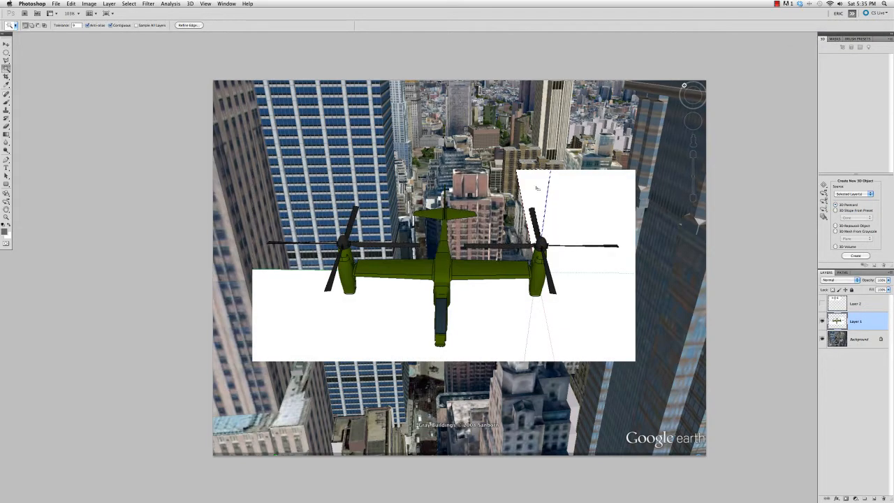
left_click(536, 187)
key("Delete")
key("super+plus")
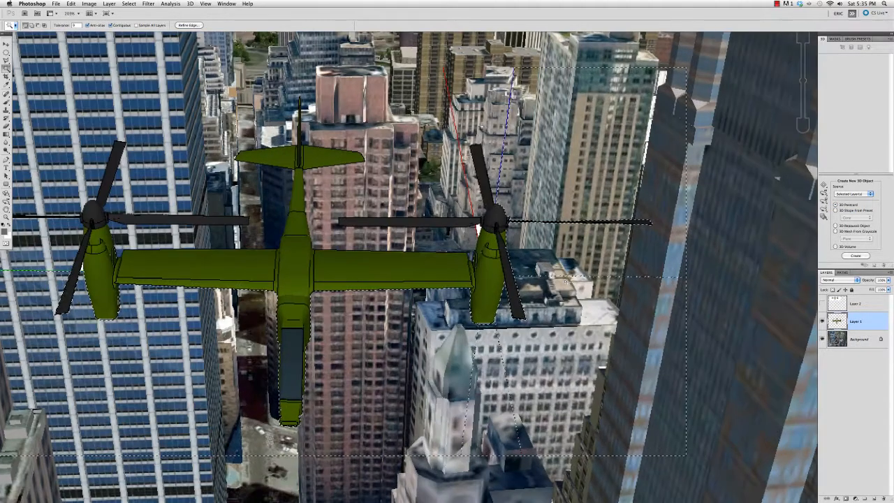
key("super+d")
key("l")
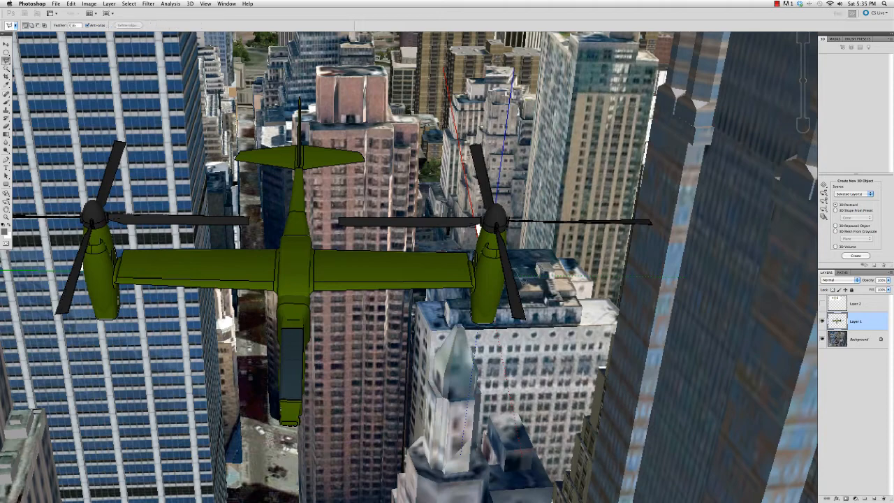
scroll(530, 275, "up", 3)
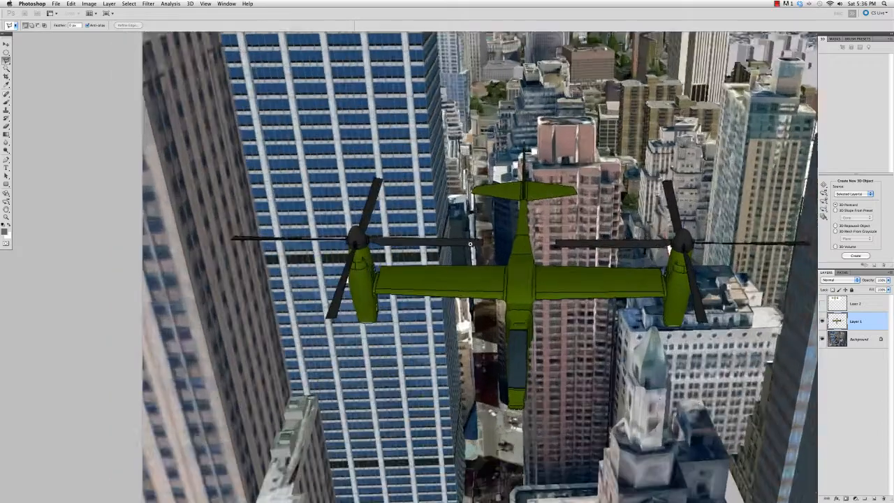
Scale the Layer 1 helicopter down with Free Transform and place it lower, above the street between the buildings
key("ctrl+t")
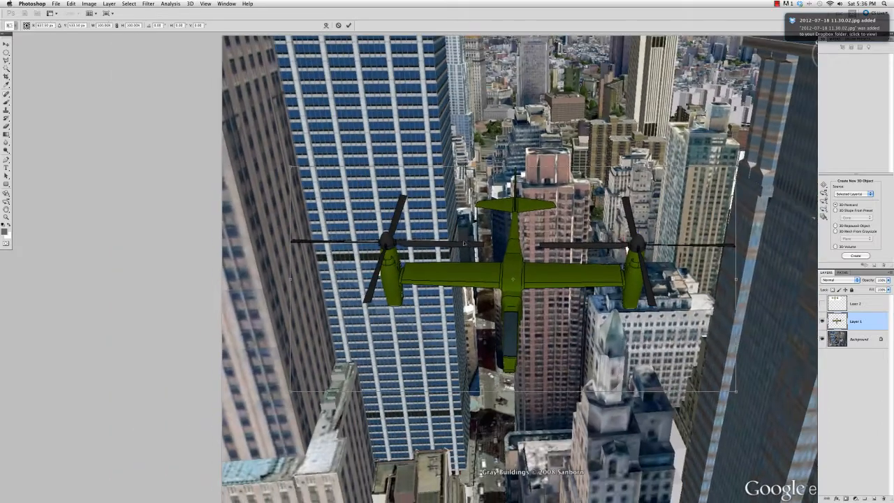
left_click_drag(498, 247, 494, 293)
left_click_drag(267, 208, 293, 226, "alt")
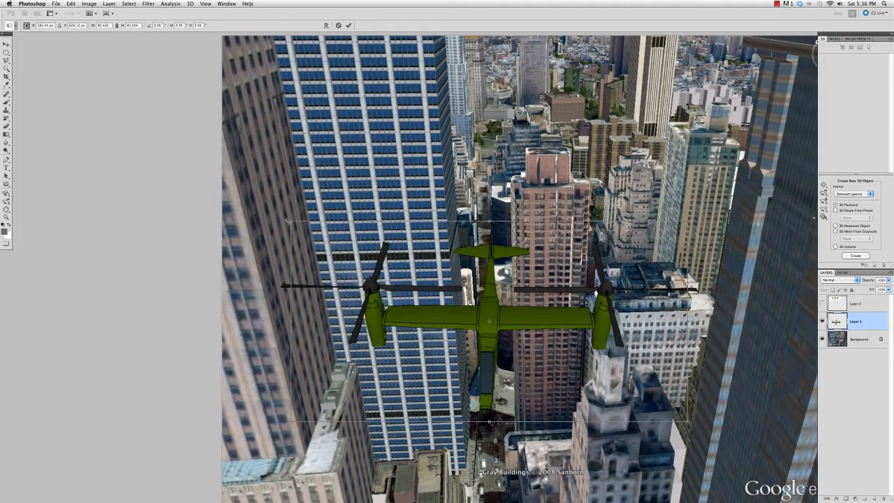
key("Return")
key("l")
Show Layer 2 and delete all the white background areas around its helicopter with the Magic Wand
left_click(822, 303)
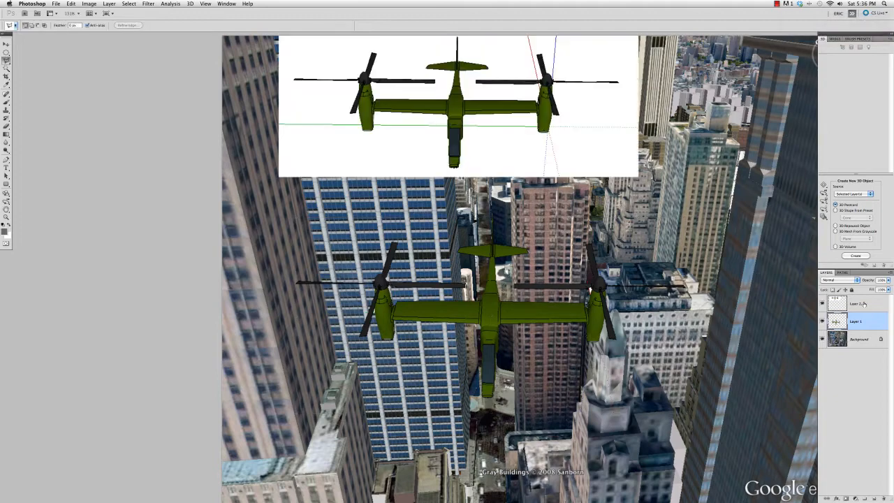
left_click(863, 304)
key("w")
left_click(535, 156)
key("Delete")
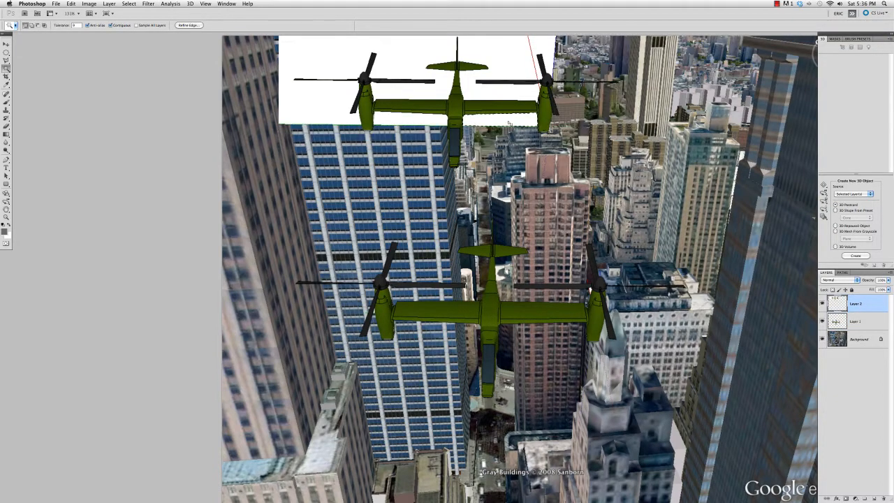
left_click(524, 59)
key("Delete")
left_click(542, 51)
key("Delete")
left_click(414, 118)
key("Delete")
scroll(514, 166, "down", 2)
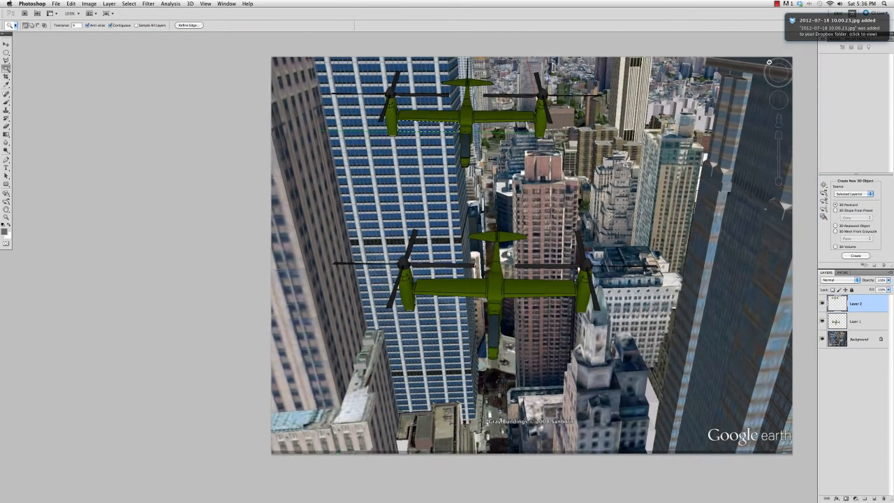
Shrink the Layer 2 helicopter and place it over the distant buildings, farther up the street from the first one
key("super+t")
left_click_drag(317, 51, 405, 81)
key("Return")
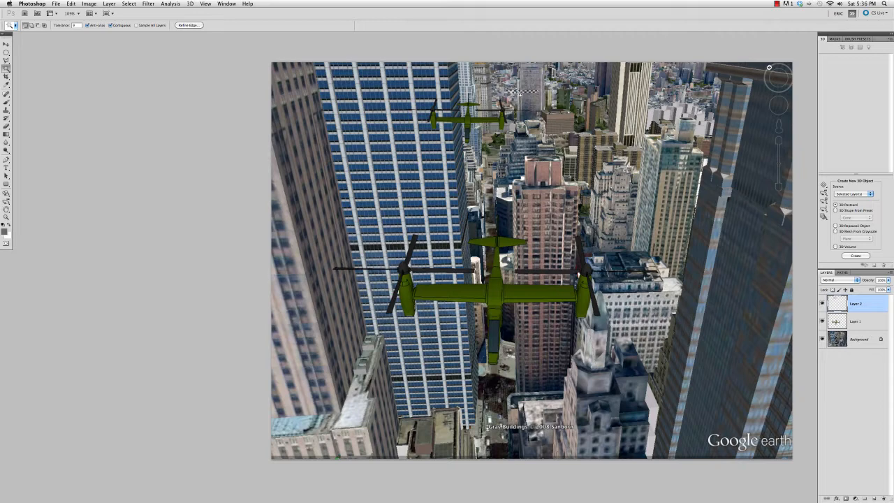
key("v")
left_click_drag(473, 121, 517, 120)
key("super+t")
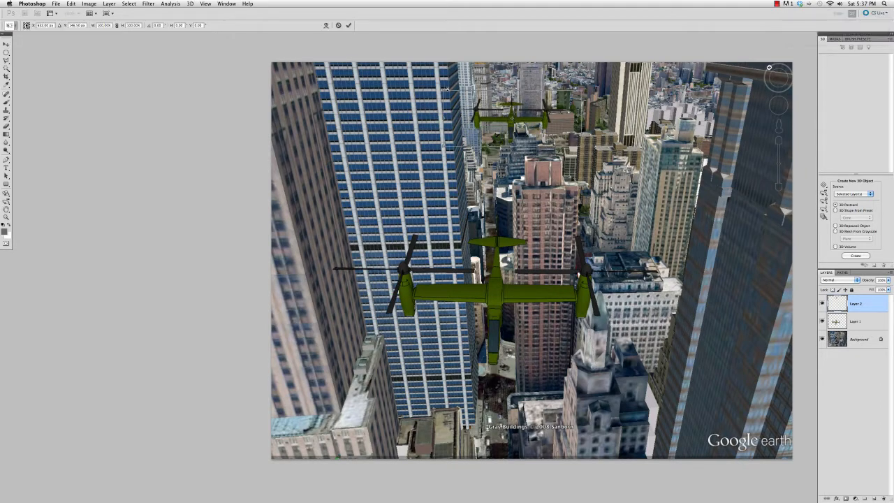
left_click_drag(444, 91, 499, 116)
key("Return")
Duplicate the Background layer of the city image beneath the helicopter layers
left_click(858, 341)
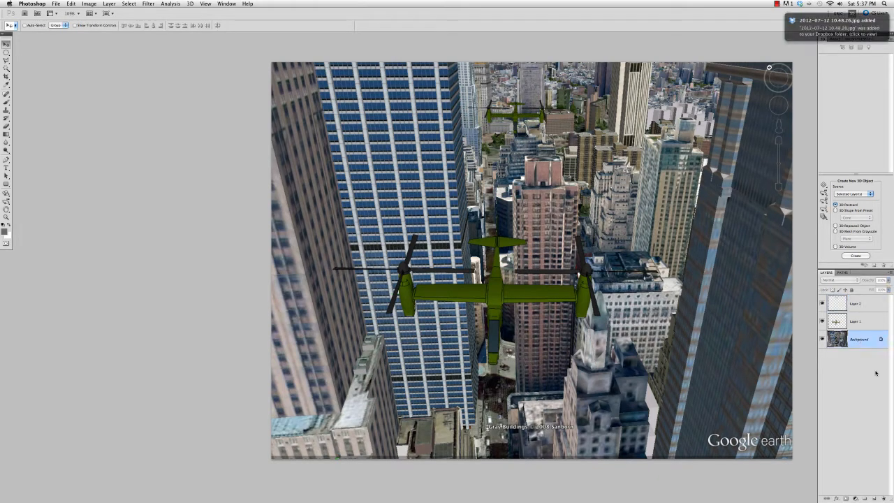
left_click_drag(867, 499, 873, 498)
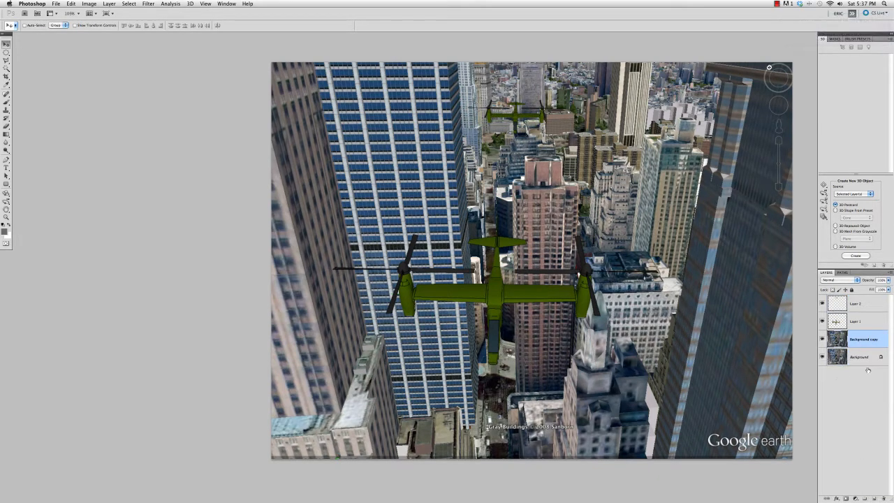
left_click(863, 357)
left_click(845, 339)
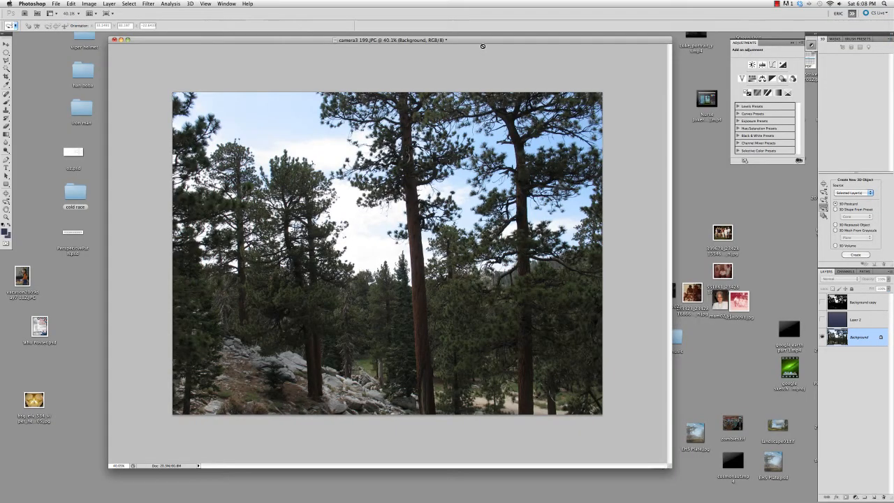
Duplicate the Background layer of the forest photo and desaturate the copy with Hue/Saturation
left_click_drag(487, 42, 486, 37)
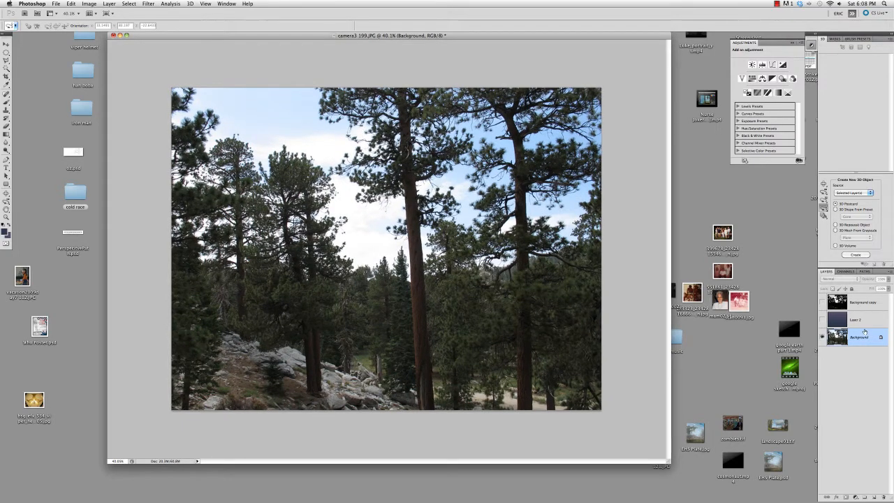
key("ctrl+j")
key("ctrl+u")
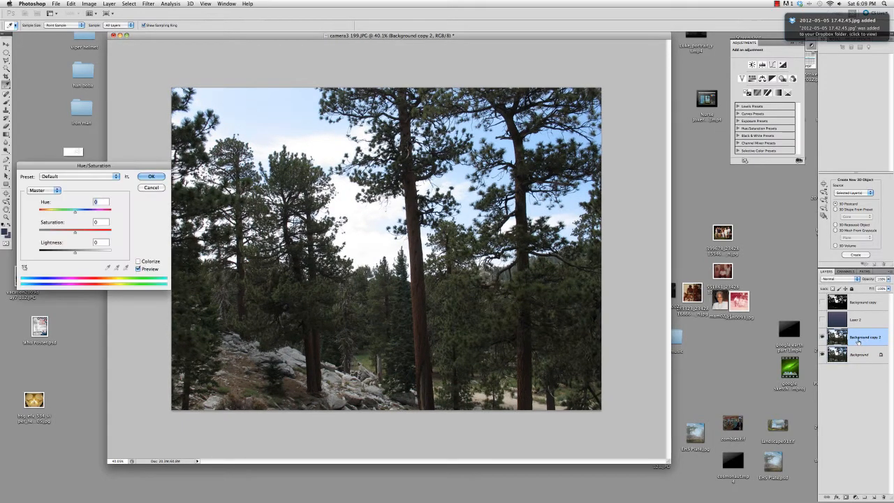
left_click_drag(75, 233, 41, 234)
left_click(151, 176)
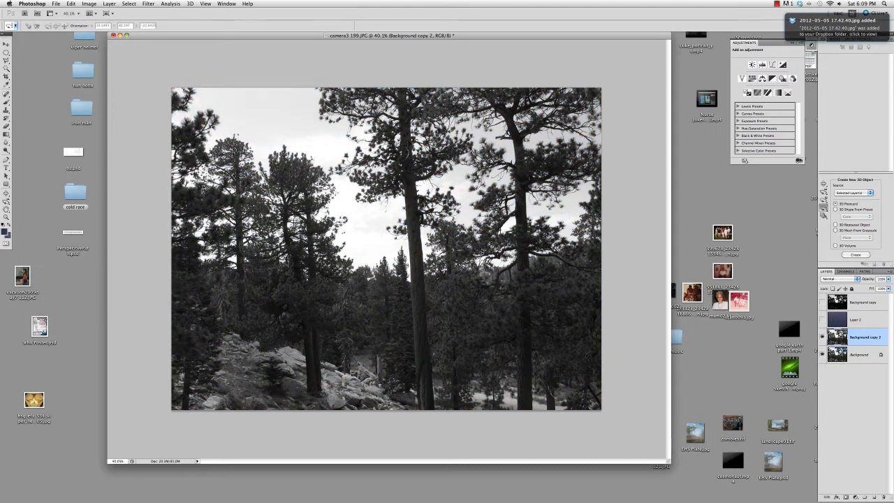
Increase the contrast of Background copy 2 with Levels by raising the black input and lowering the white input
key("ctrl+l")
left_click_drag(659, 142, 685, 142)
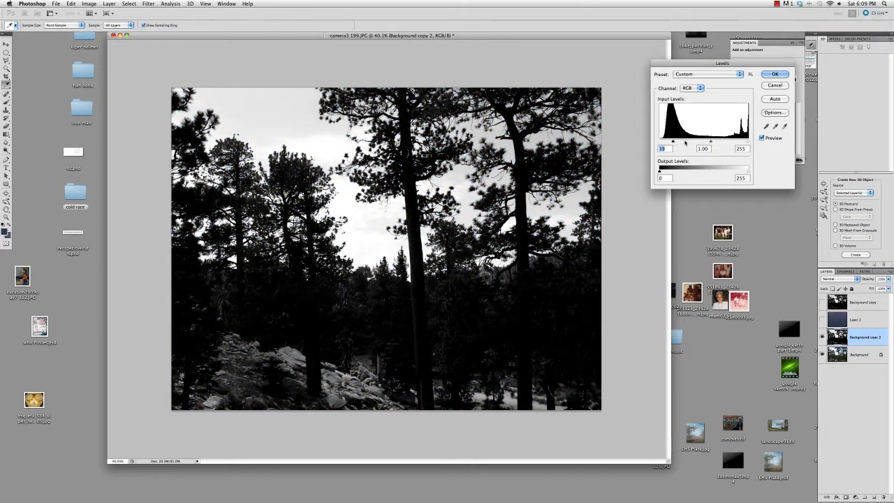
left_click_drag(748, 142, 720, 143)
left_click(774, 74)
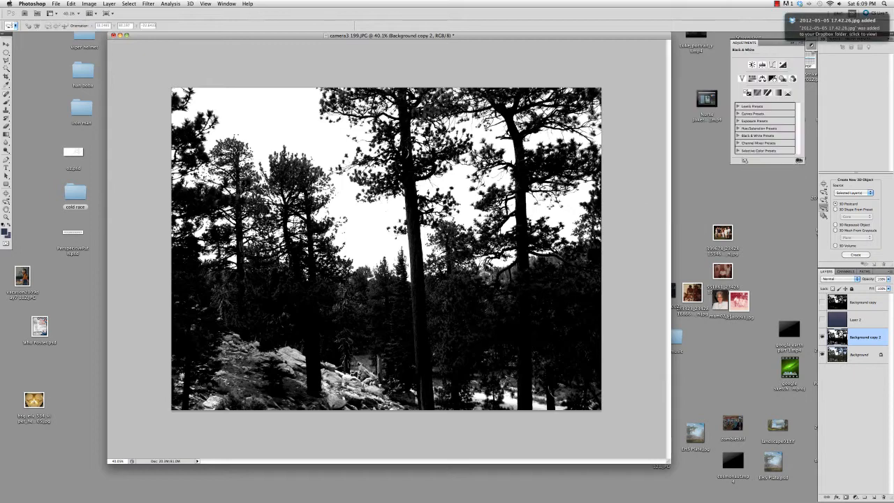
Show Layer 2, move Background copy 2 above it and set that copy's blend mode to Multiply
left_click(823, 319)
left_click_drag(848, 337, 848, 318)
left_click(838, 279)
left_click(842, 298)
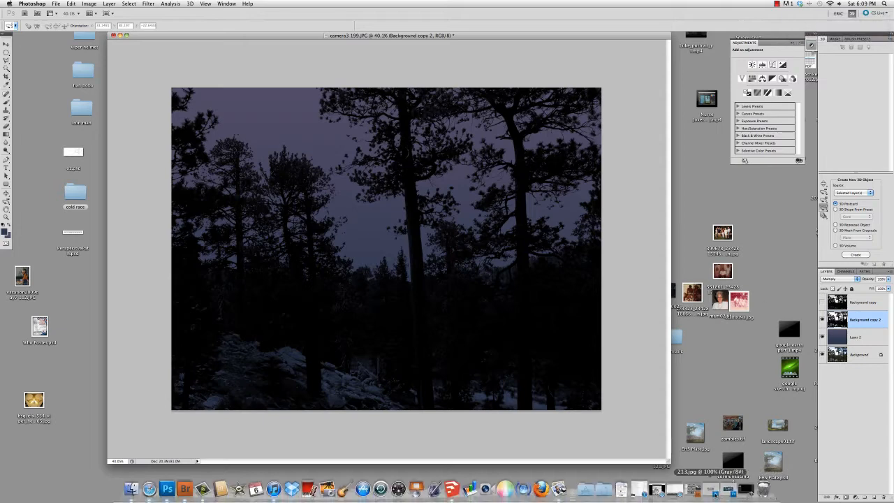
Copy the moon texture from 213.jpg into the forest image as a new layer and show that image in full-screen mode
left_click(712, 487)
left_click_drag(548, 56, 529, 35)
key("v")
left_click_drag(611, 252, 326, 249)
left_click(702, 209)
left_click(378, 36)
key("f")
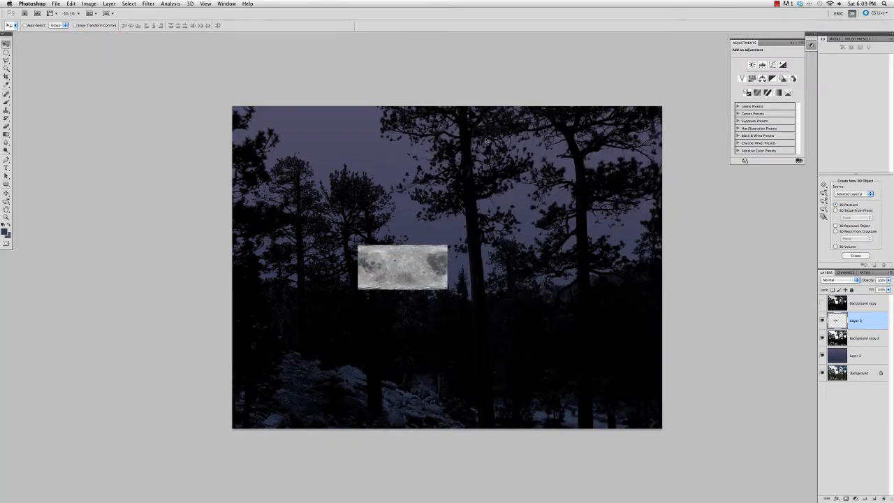
Stretch the moon texture on Layer 3 with Free Transform until it covers the whole canvas
key("super+0")
key("super+t")
left_click_drag(266, 181, 143, 44)
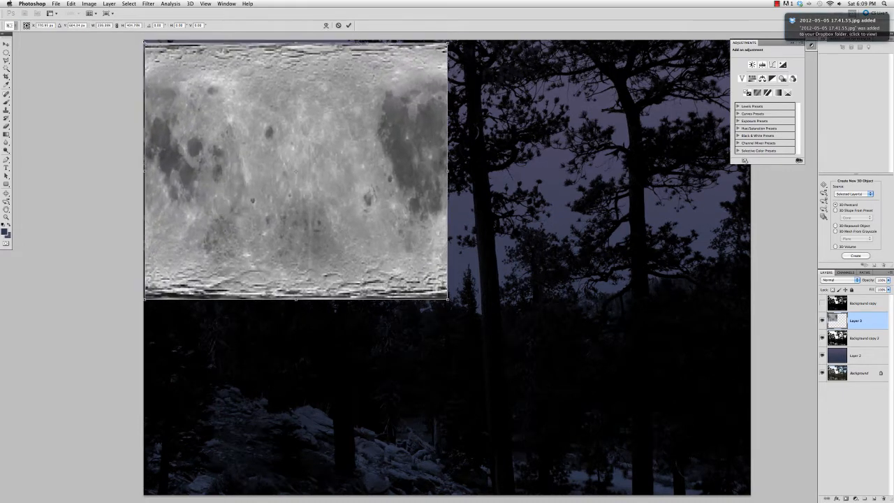
key("super+minus")
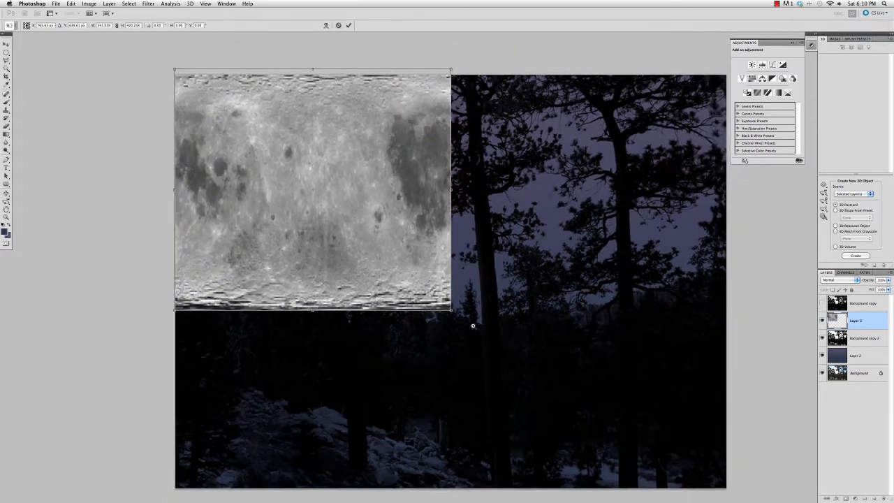
left_click_drag(427, 273, 649, 412)
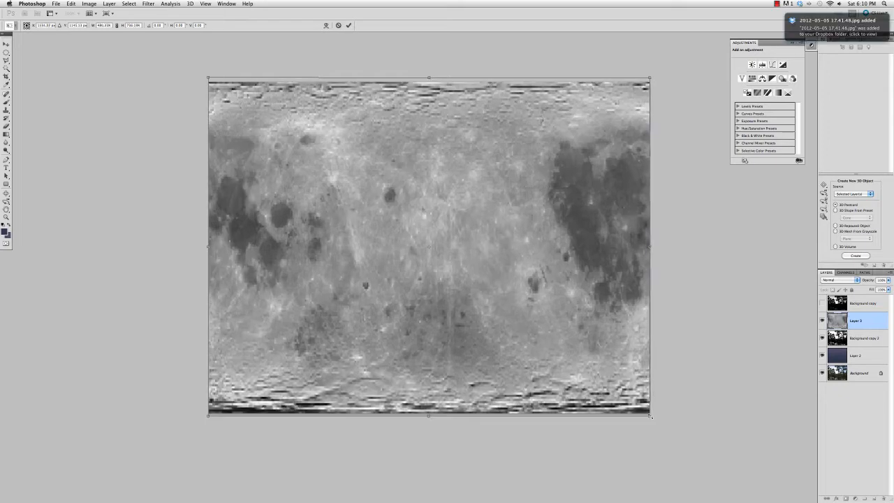
key("Return")
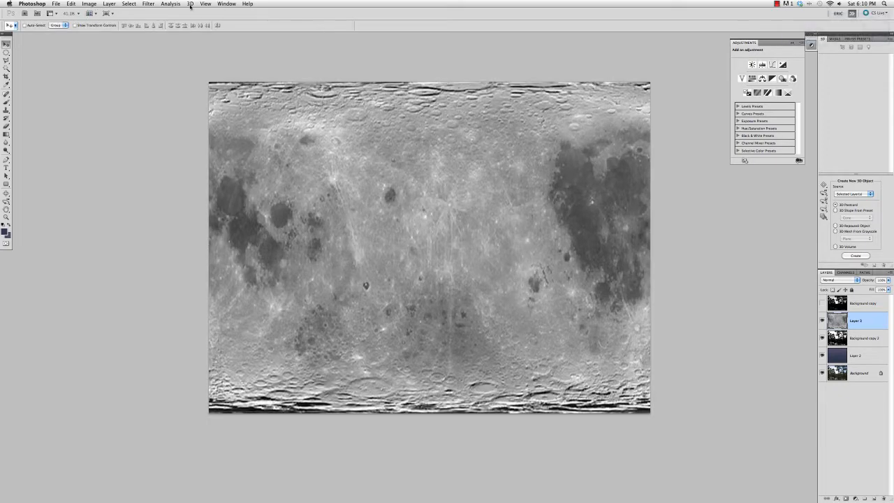
Convert the moon texture layer into a 3D sphere shape
left_click(190, 3)
mouse_move(230, 32)
left_click(293, 91)
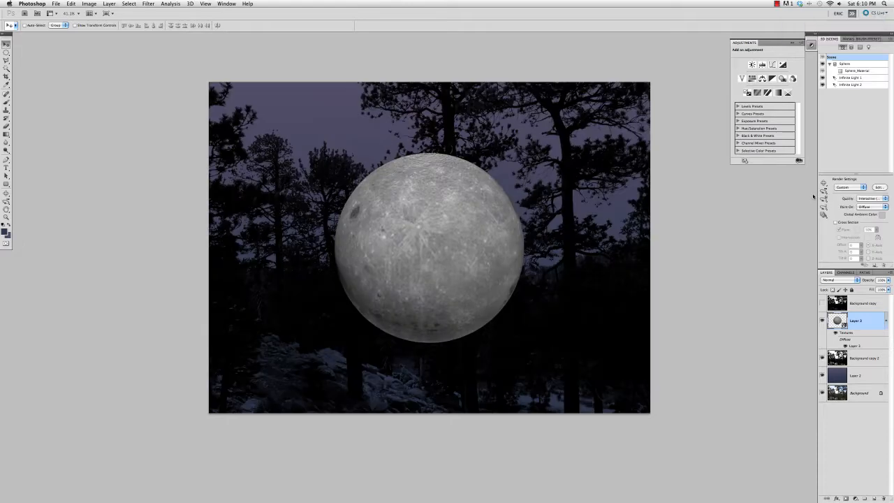
Move the 3D moon toward the upper left of the image and enlarge it uniformly to a scale of about 1.44
left_click(825, 184)
left_click_drag(425, 257, 380, 198)
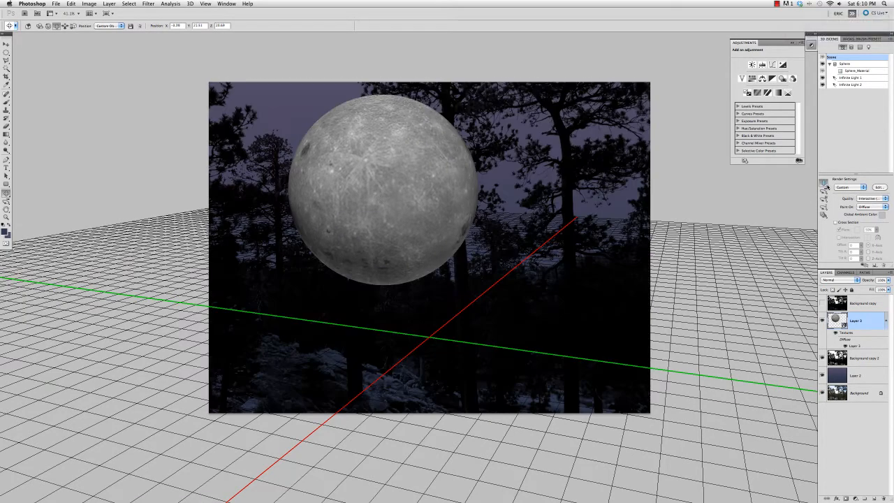
left_click_drag(825, 183, 844, 212)
left_click_drag(381, 198, 405, 205)
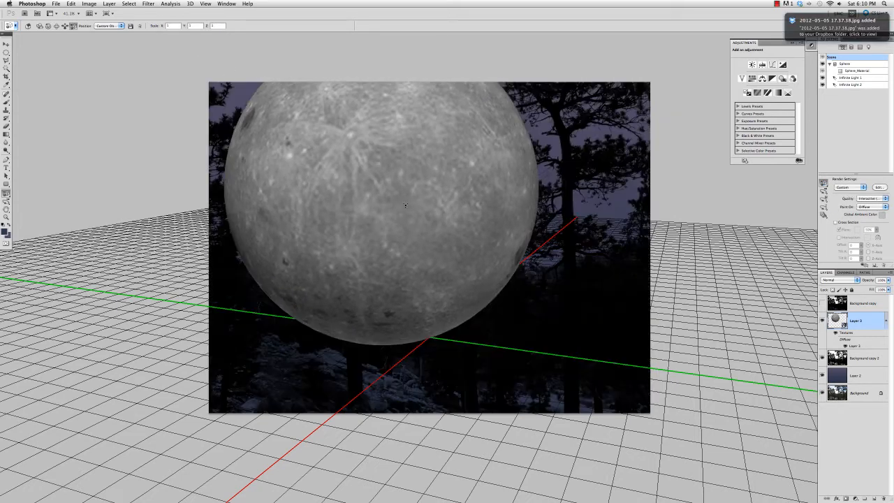
left_click_drag(753, 175, 755, 190)
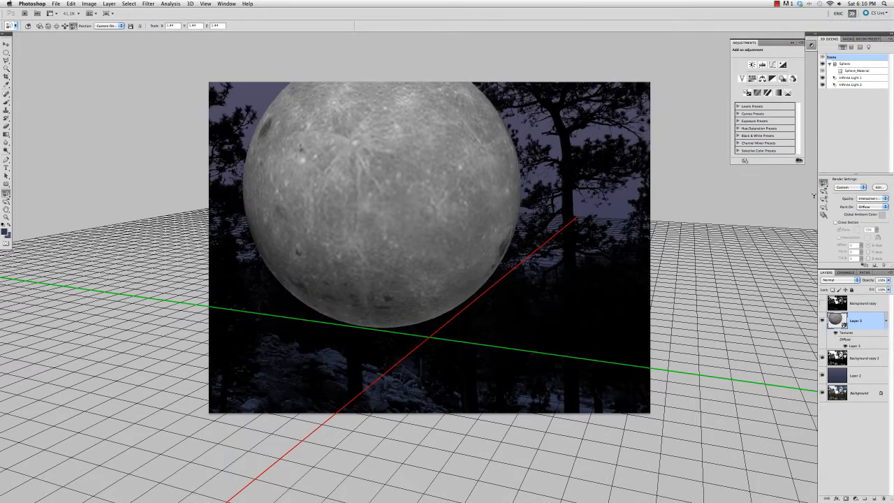
Reposition the enlarged moon slightly lower and move the Background copy 2 layer above it in the layer stack
left_click(824, 183)
left_click(855, 195)
left_click_drag(430, 183, 411, 214)
left_click_drag(873, 357, 865, 321)
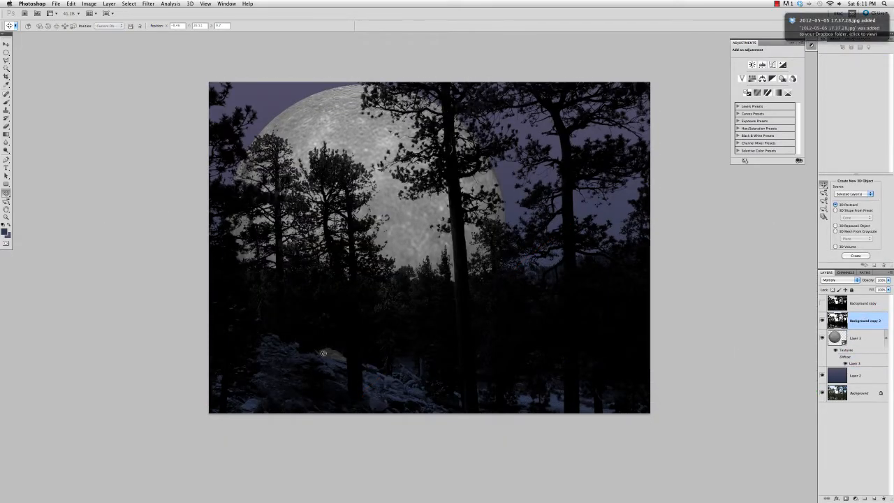
Increase the intensity of Infinite Light 1 on the moon's 3D layer
left_click(854, 338)
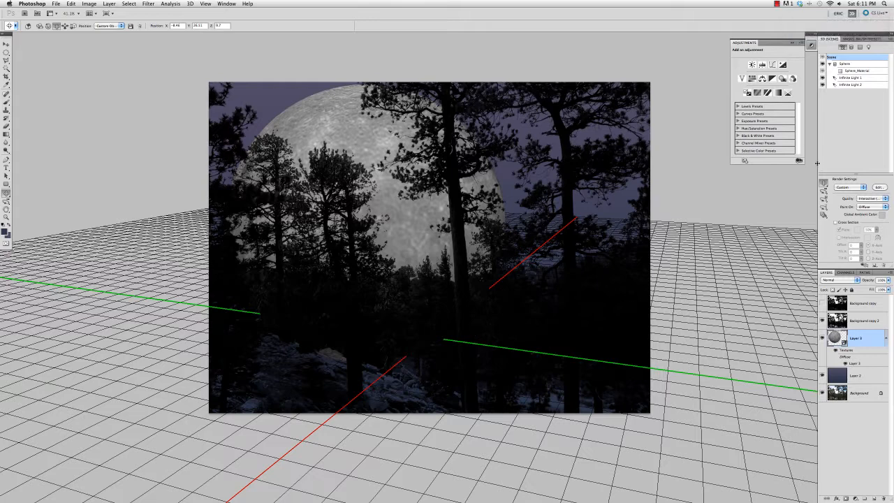
left_click(849, 79)
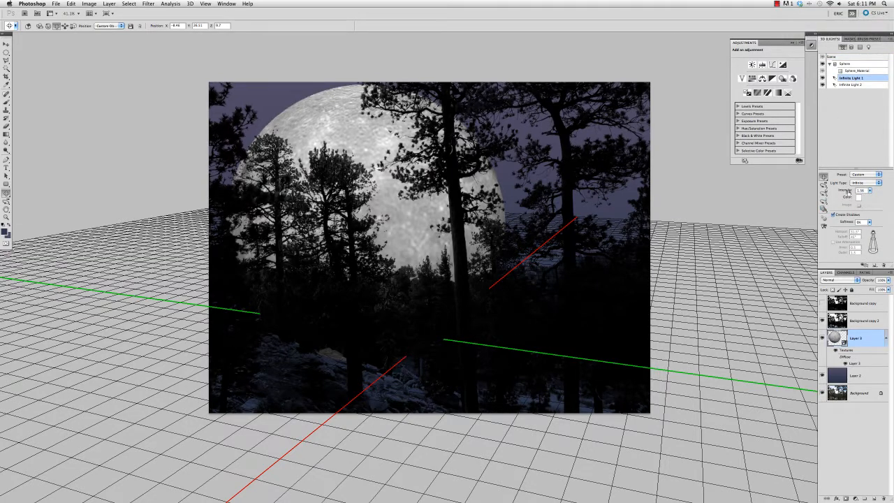
left_click_drag(846, 190, 848, 190)
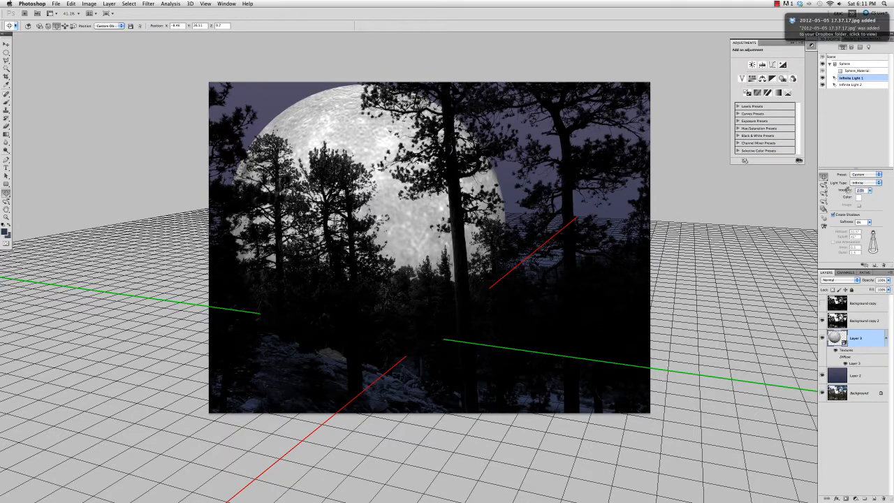
Change the color of Infinite Light 1 to a very pale blue with a hue of about 198°
left_click(858, 198)
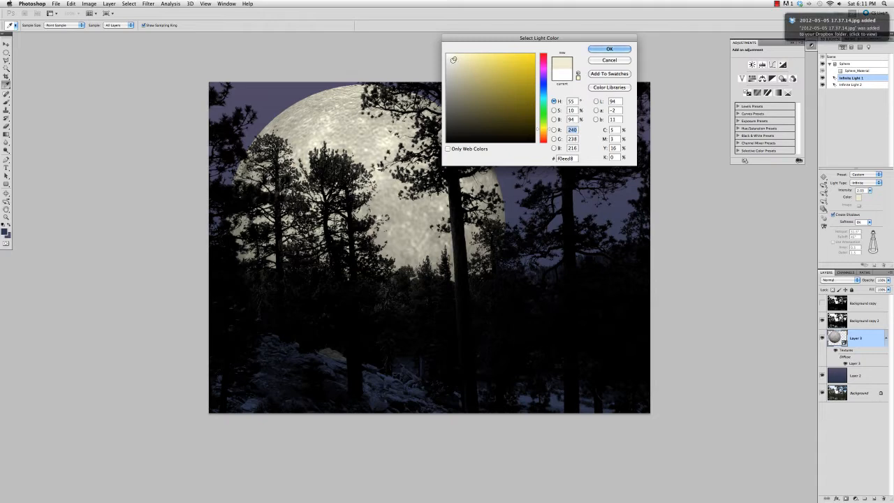
left_click(454, 54)
left_click(544, 96)
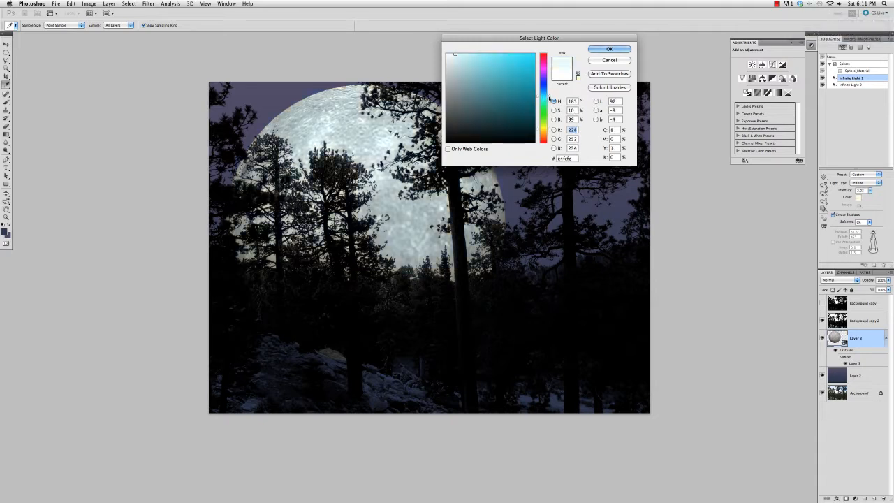
mouse_move(548, 98)
left_mouse_down()
mouse_move(547, 84)
mouse_move(547, 93)
left_mouse_up()
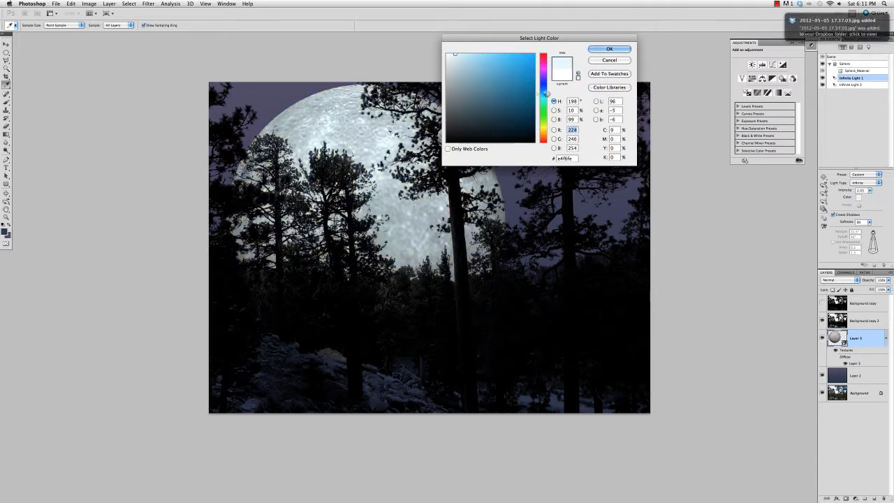
left_click(451, 54)
left_click(608, 49)
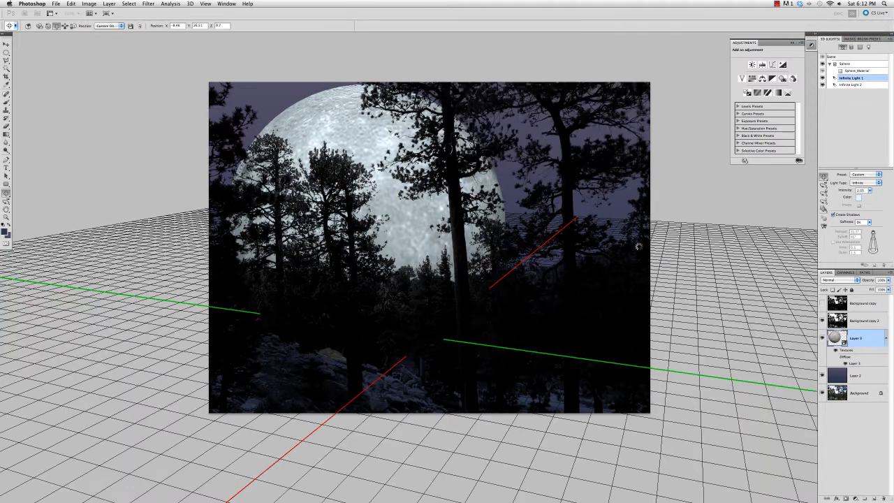
Rasterize the 3D moon layer and erase the stray bit of moon showing among the snowy rocks below the trees
left_click(851, 408)
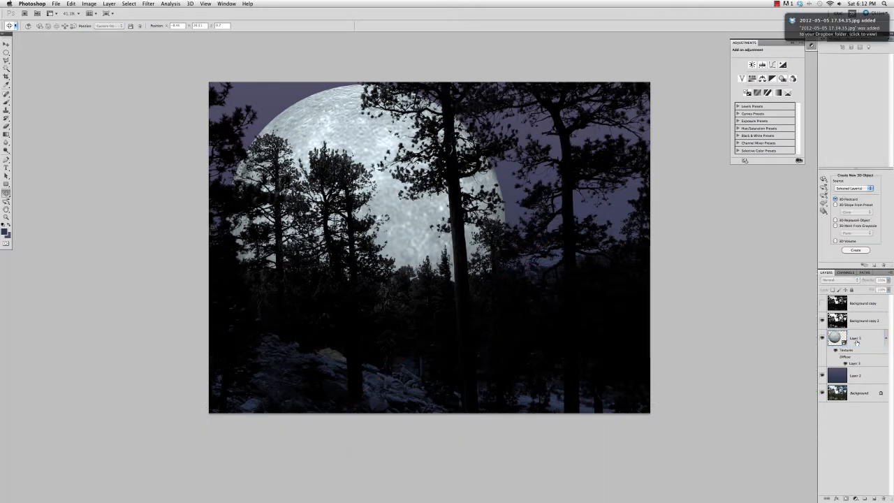
right_click(856, 341)
left_click(770, 475)
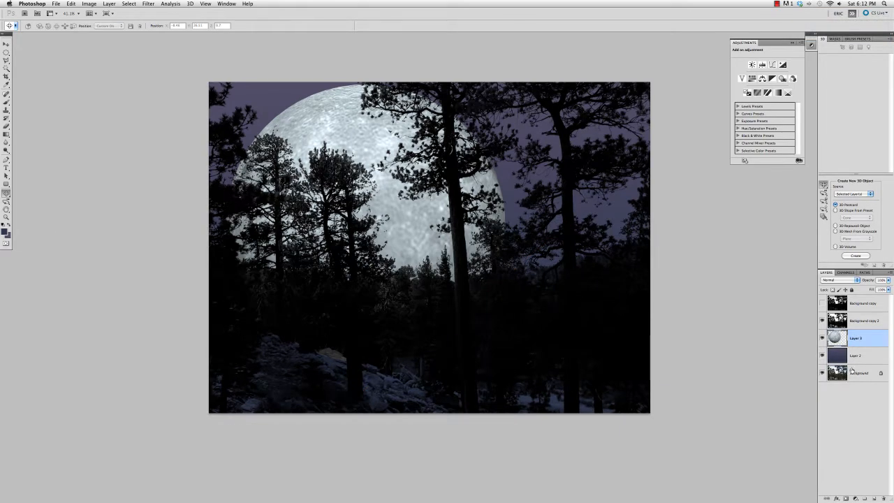
key("e")
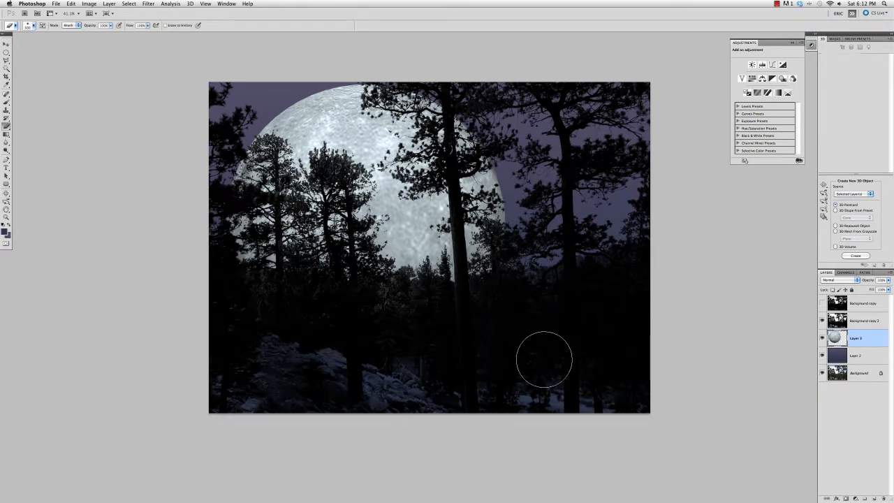
Add an Outer Glow layer style to the moon layer and increase its size to about 180 px
left_click(837, 498)
left_click(853, 439)
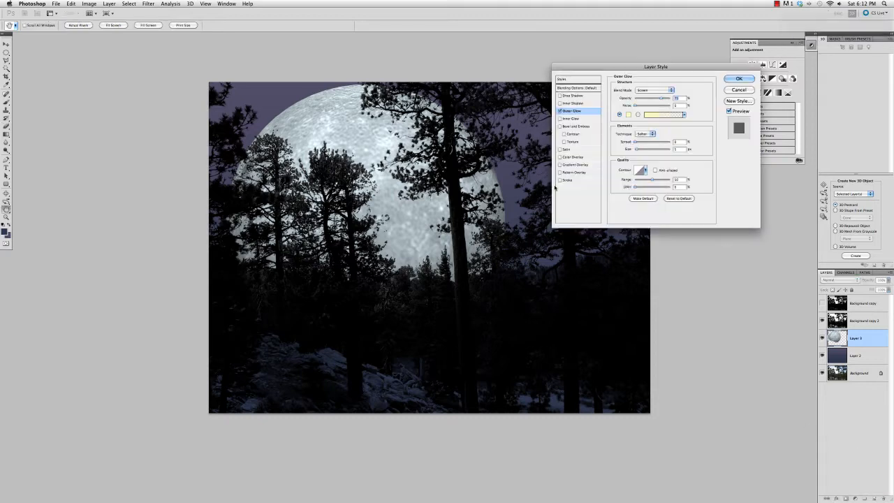
left_click_drag(637, 150, 661, 152)
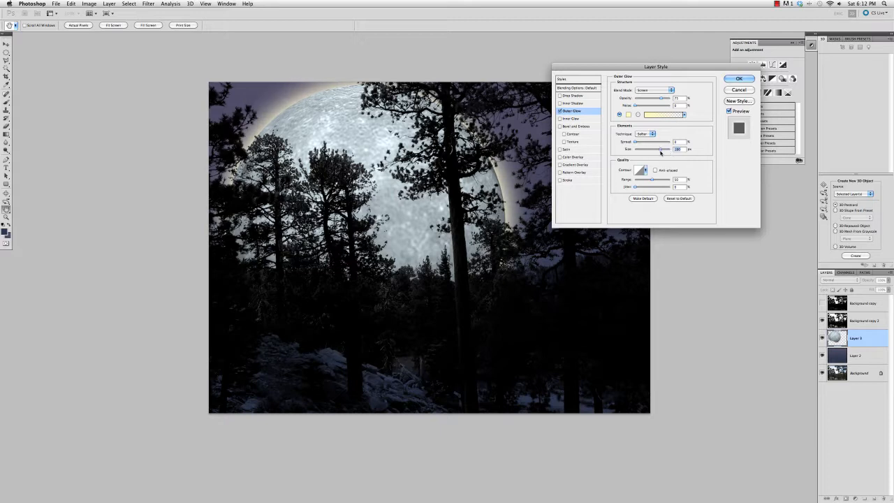
Change the moon's outer glow color to pale blue e3f7fe, lower the glow opacity, and apply the style
left_click(629, 115)
left_click(544, 96)
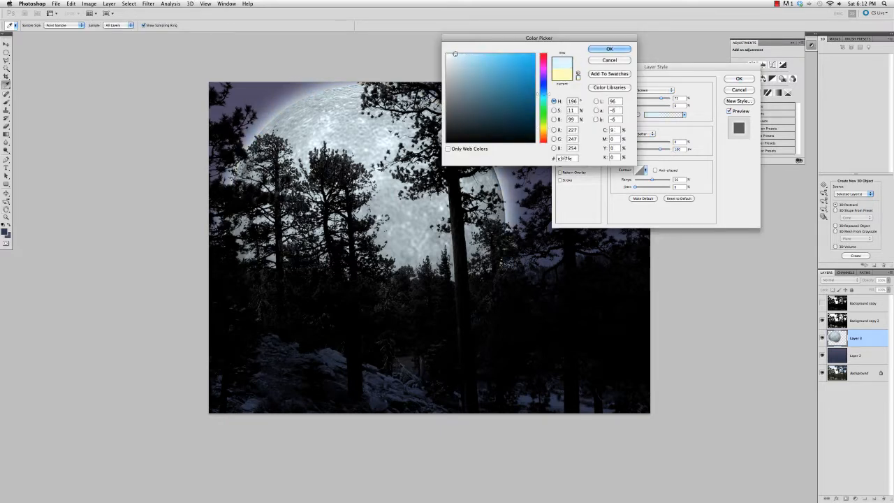
left_click(607, 51)
left_click_drag(650, 101, 643, 100)
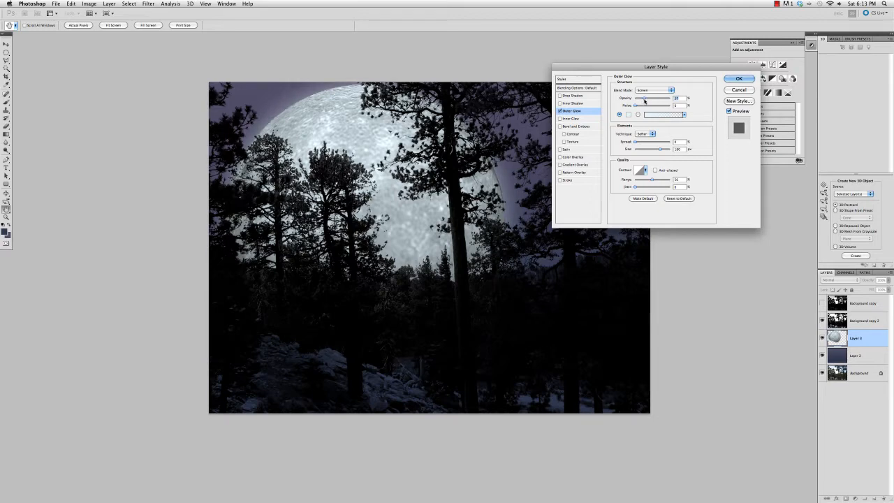
left_click(741, 79)
key("super+0")
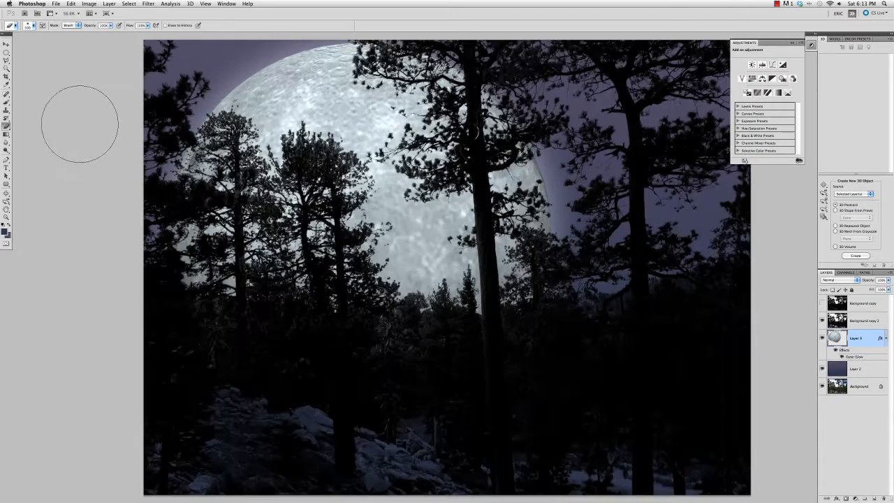
Switch to SketchUp, create a new model, and enlarge its window to fill most of the desktop
key("Tab")
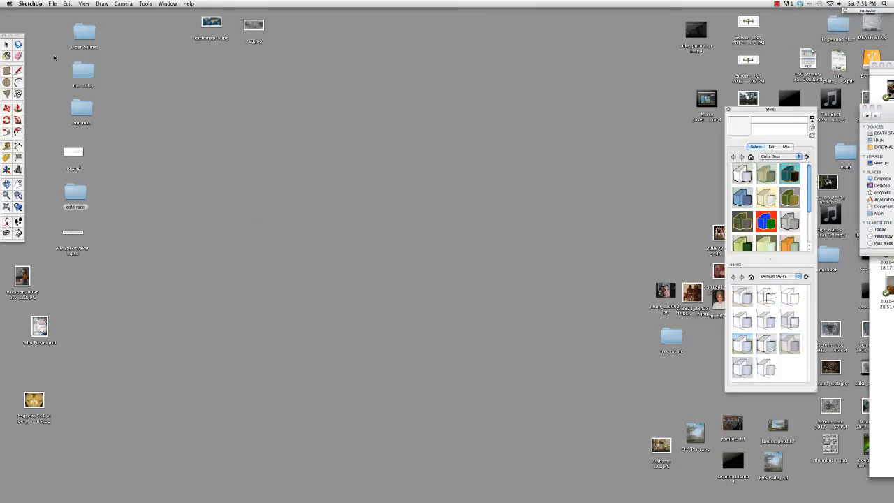
left_click(52, 3)
left_click(55, 12)
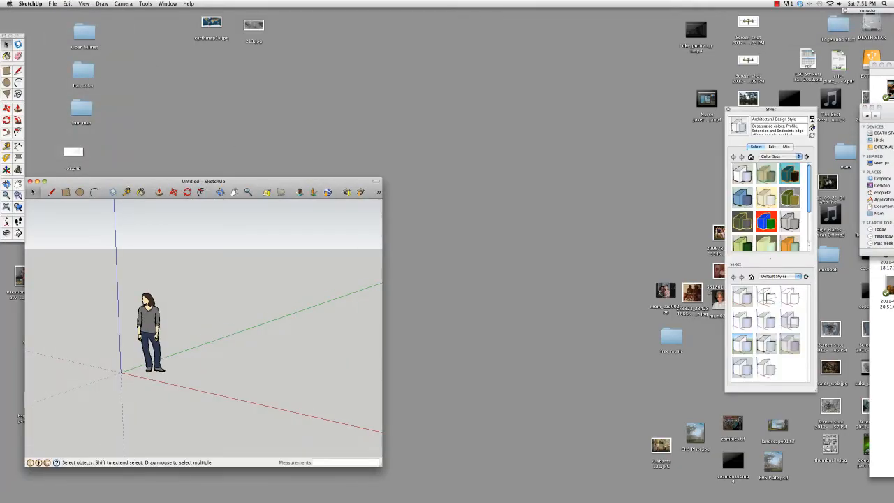
left_click_drag(161, 182, 241, 48)
left_click_drag(461, 334, 735, 484)
left_click_drag(447, 48, 418, 42)
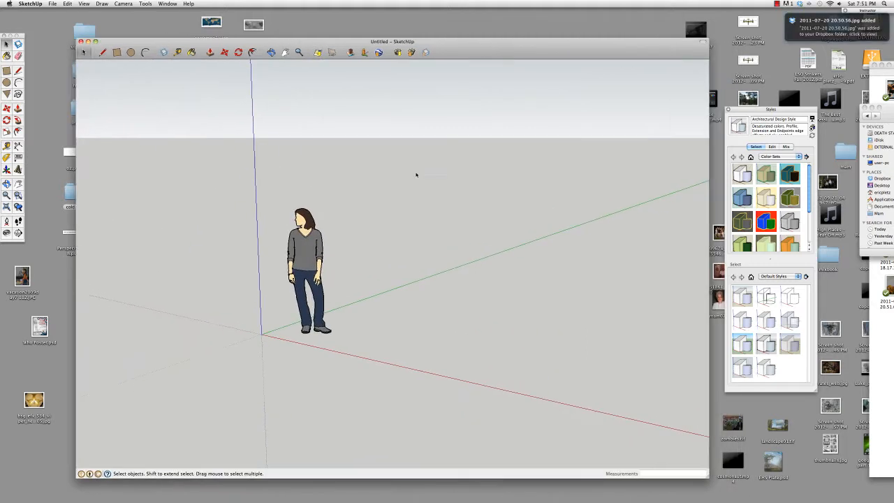
Delete the default human figure standing near the model's origin
scroll(415, 173, "down", 5)
left_click_drag(309, 206, 359, 304)
key("Delete")
Draw a rectangle on the ground starting at the origin and Push/Pull it up into a tall box
key("r")
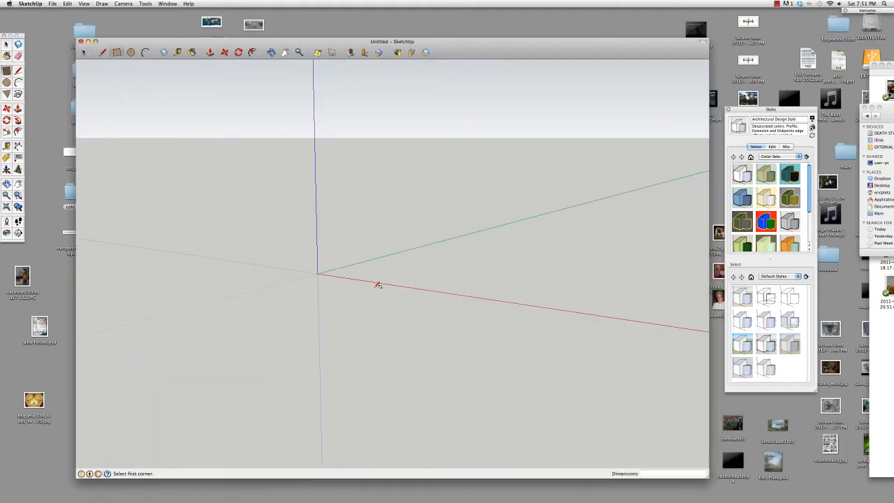
left_click(318, 273)
left_click(474, 264)
left_click(210, 52)
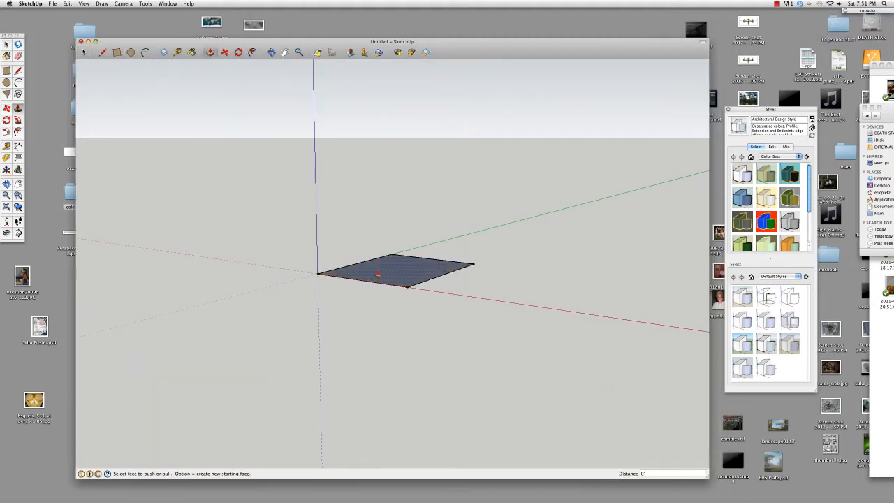
left_click(383, 273)
left_click(379, 104)
Draw a long, narrow rectangle on the ground beside the box, starting near the red axis
key("r")
left_click(455, 291)
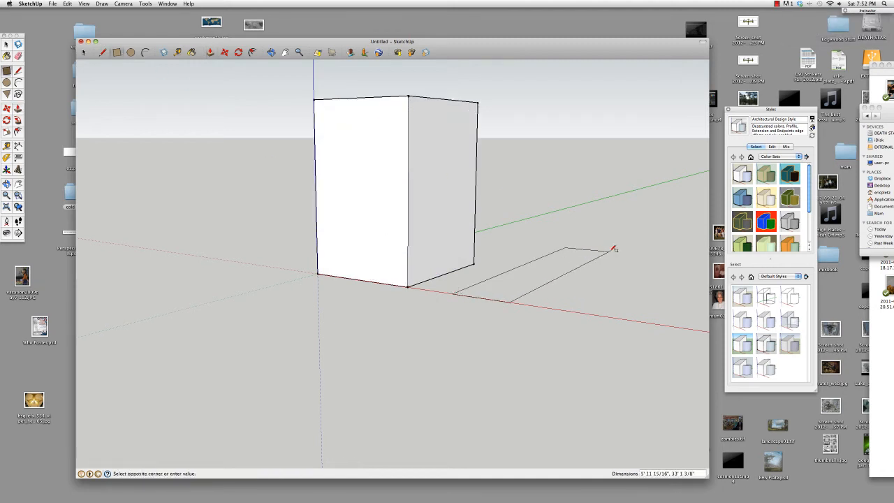
left_click(653, 246)
Draw a small ground rectangle behind the box and a wider one along the red axis beyond the narrow rectangle
scroll(453, 293, "down", 3)
key("o")
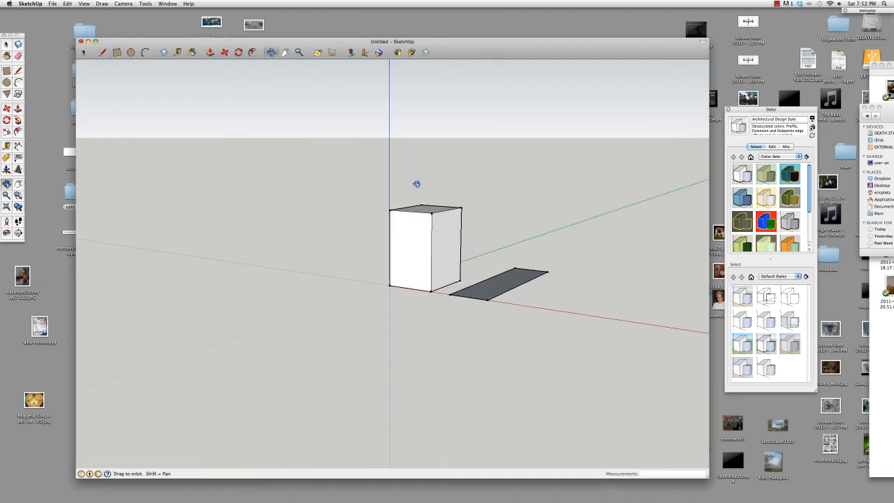
left_click_drag(515, 207, 428, 282)
key("r")
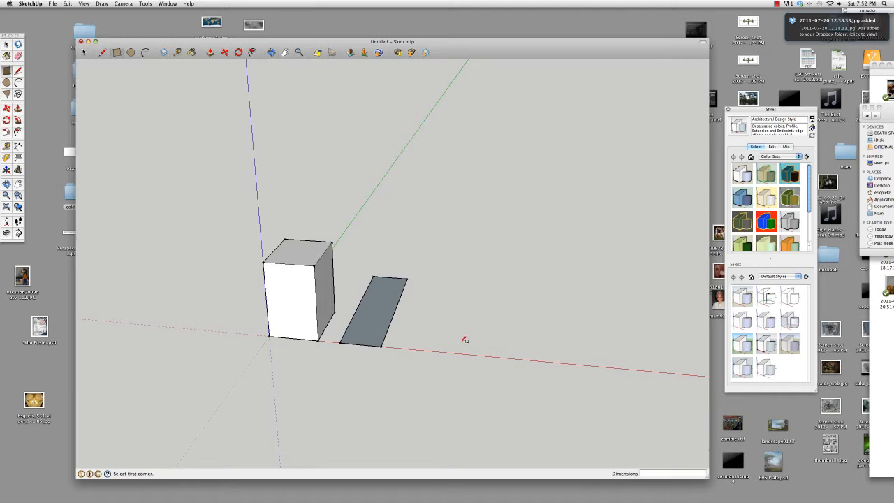
left_click(358, 288)
left_click(347, 257)
left_click(414, 304)
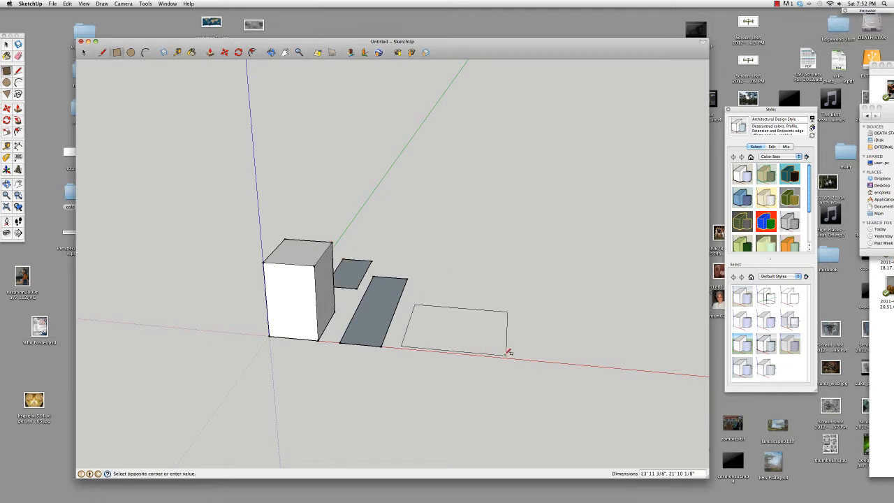
left_click(490, 356)
Push/Pull the rear rectangle up about 37' 7", the narrow one into a low block, and the wide one about 51'
key("p")
left_click_drag(349, 273, 343, 146)
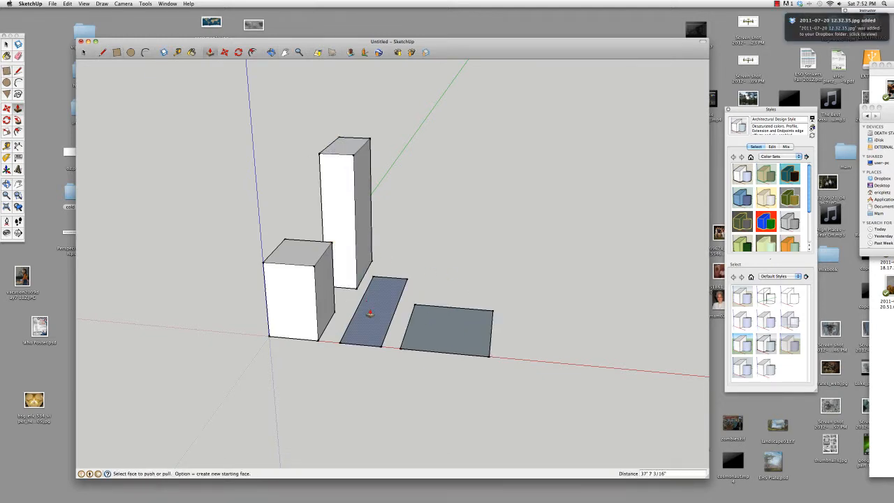
left_click_drag(369, 314, 367, 290)
left_click_drag(454, 331, 226, 128)
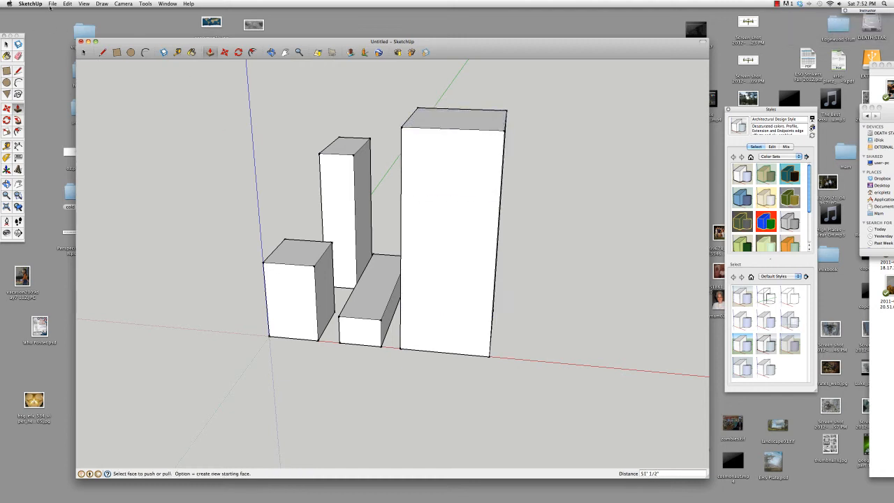
Export the 3D model to the Desktop as a Google Earth File (*.kmz) named blocks
left_click(52, 3)
mouse_move(84, 119)
left_click(164, 119)
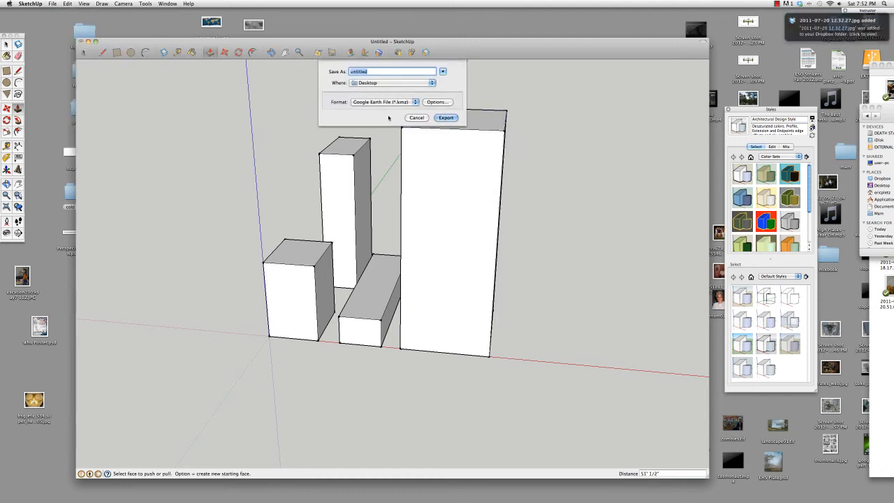
type("blocks")
key("Return")
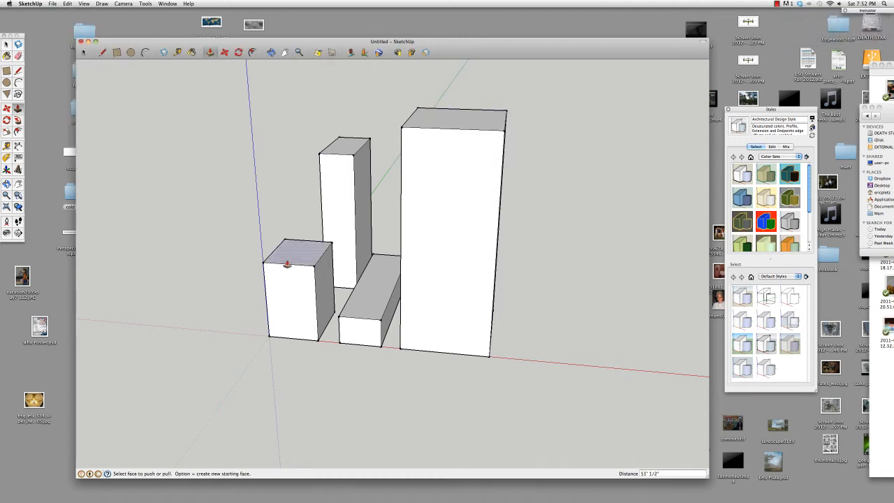
Switch to Photoshop and add blocks.kmz from the Desktop as a new 3D layer over the street photo
key("super+Tab")
key("Tab")
key("Tab")
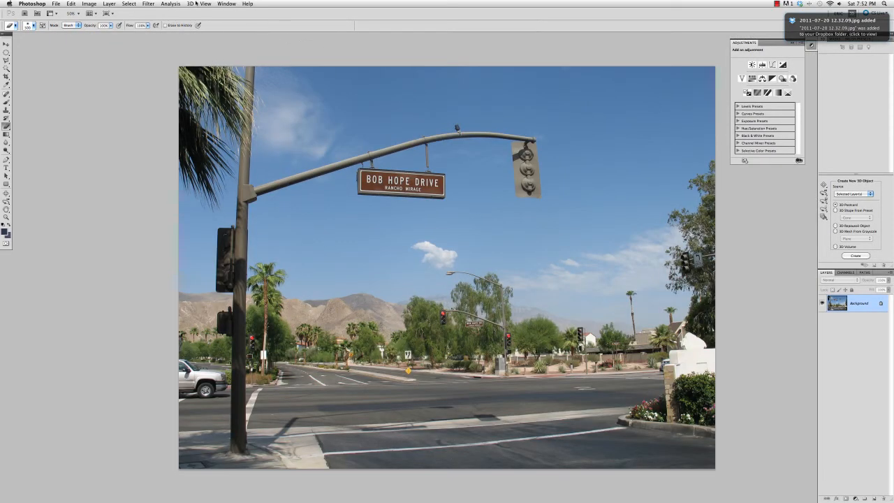
left_click(189, 3)
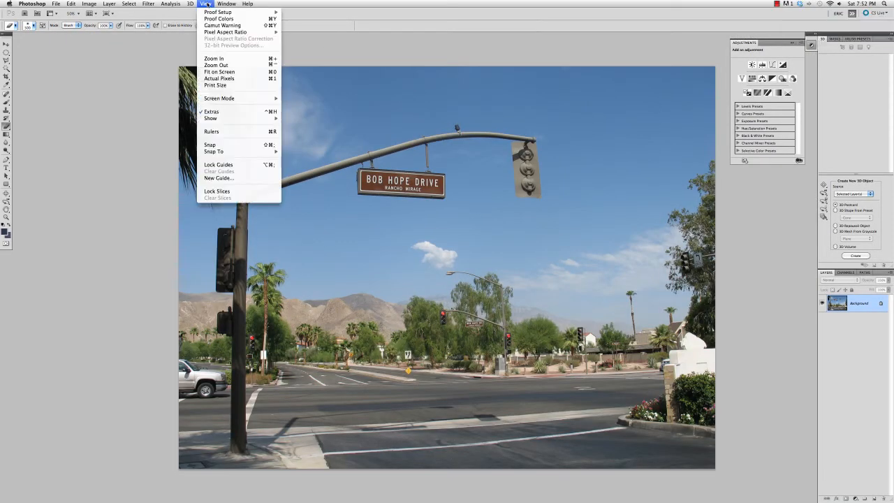
left_click(209, 12)
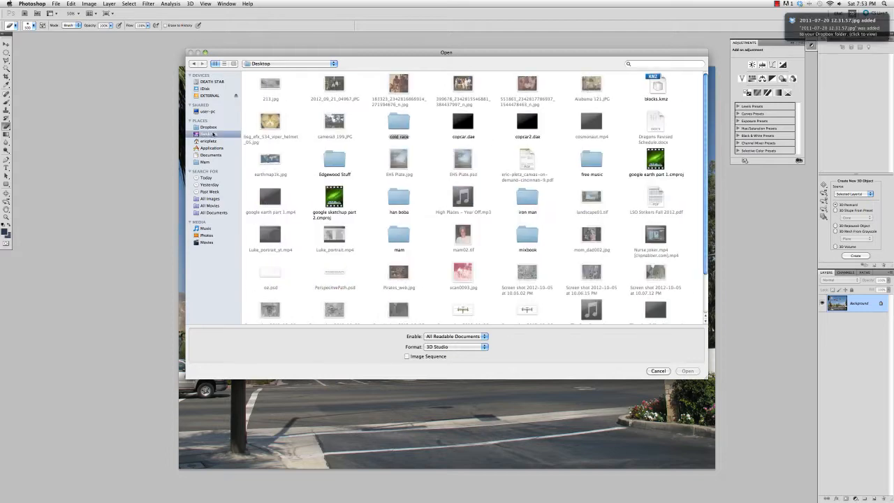
double_click(654, 87)
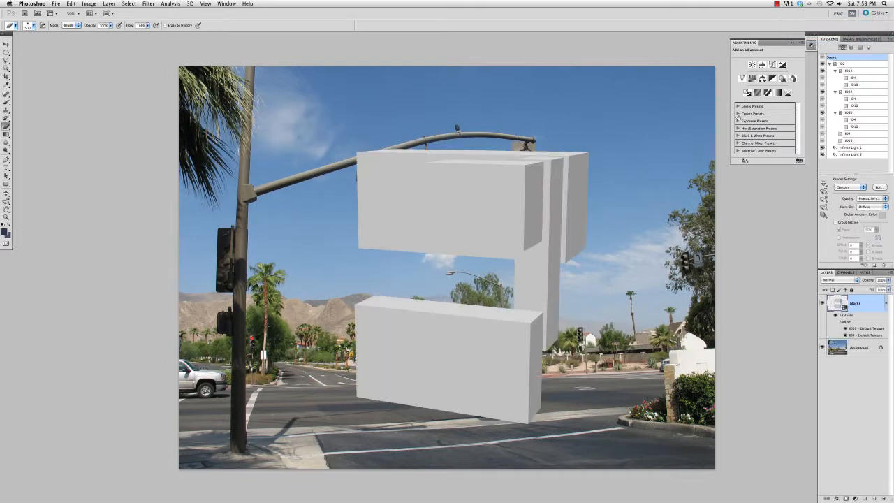
Rotate the imported 3D blocks out of their sideways default orientation with the 3D Object Rotate Tool
key("v")
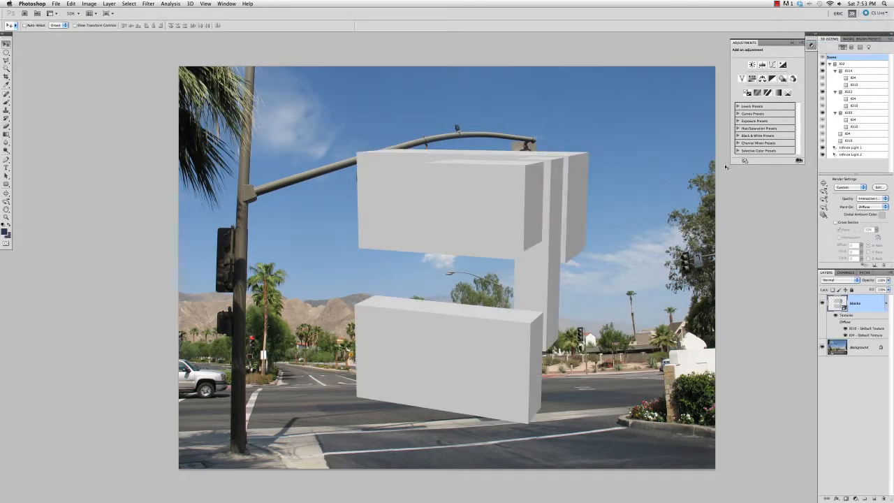
left_click(824, 184)
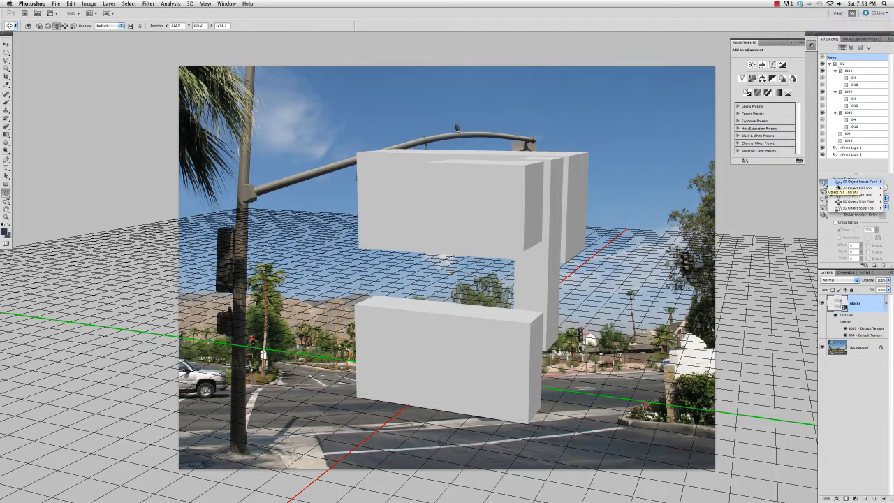
left_click(848, 182)
left_click_drag(541, 180, 667, 200)
left_click_drag(436, 183, 578, 220)
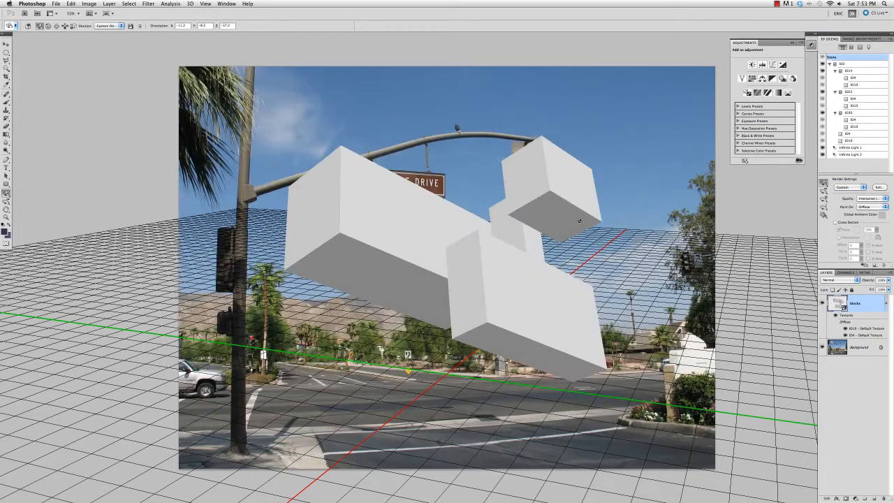
Roll the 3D blocks until they stand upright, and fine-tune their orientation over the street
left_click(825, 185)
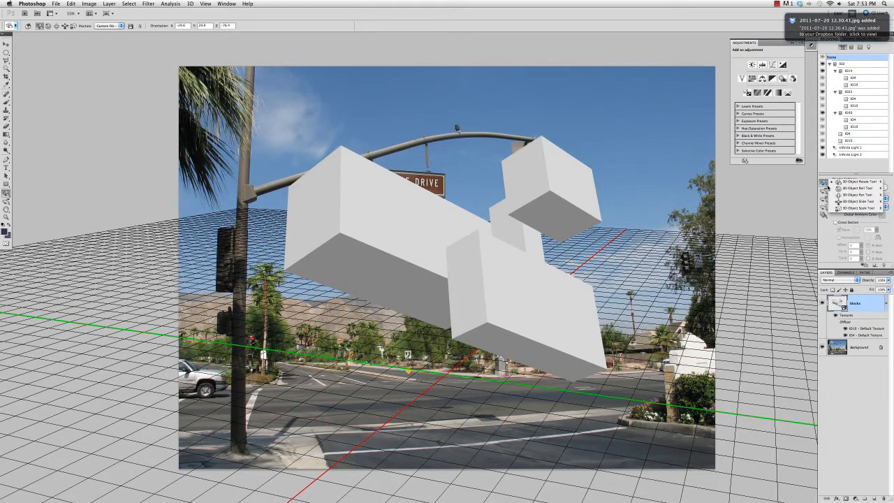
left_click(827, 185)
left_click_drag(531, 174, 663, 181)
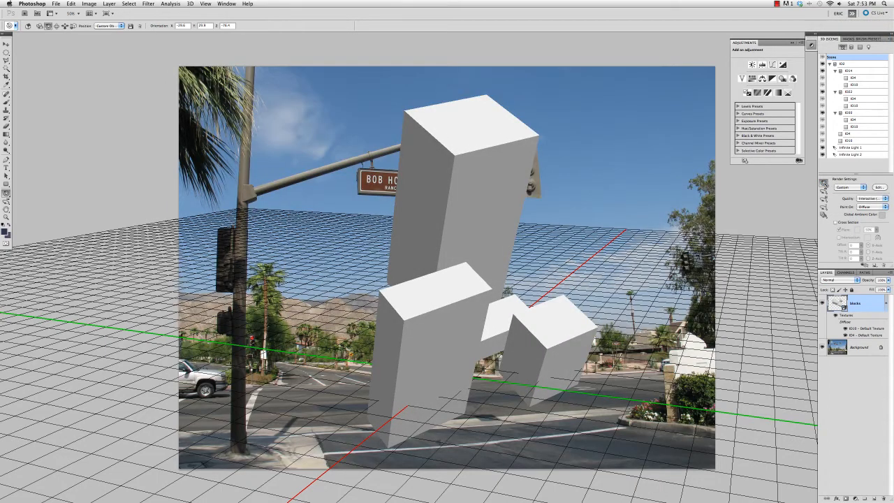
left_click(824, 184)
left_click(829, 183)
mouse_move(522, 200)
left_mouse_down()
mouse_move(431, 163)
mouse_move(419, 168)
mouse_move(505, 198)
left_mouse_up()
Adjust the 3D camera so the blocks stand level and their ground plane matches the street
left_click(824, 191)
left_click_drag(437, 392, 420, 380)
left_click(824, 198)
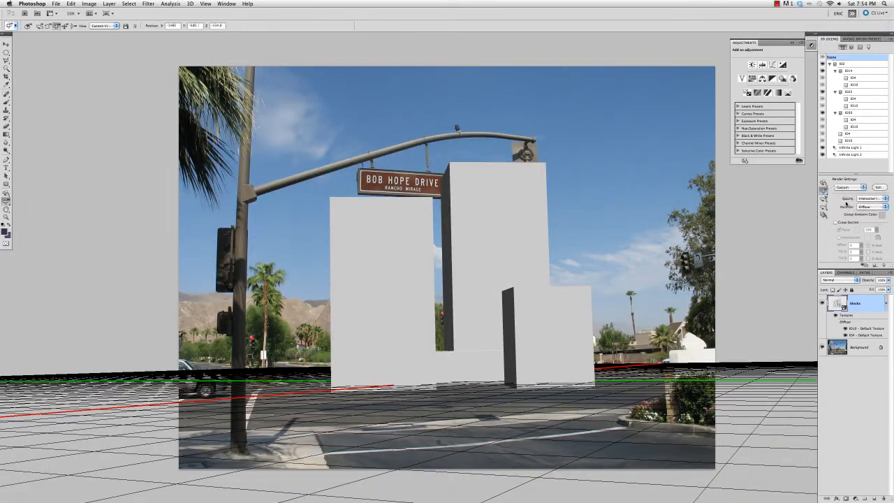
Pan and rotate the 3D camera to shift the blocks across the street, closer to the trees on the far side
left_click_drag(328, 329, 357, 331)
left_click_drag(825, 192, 834, 198)
left_click_drag(556, 313, 567, 313)
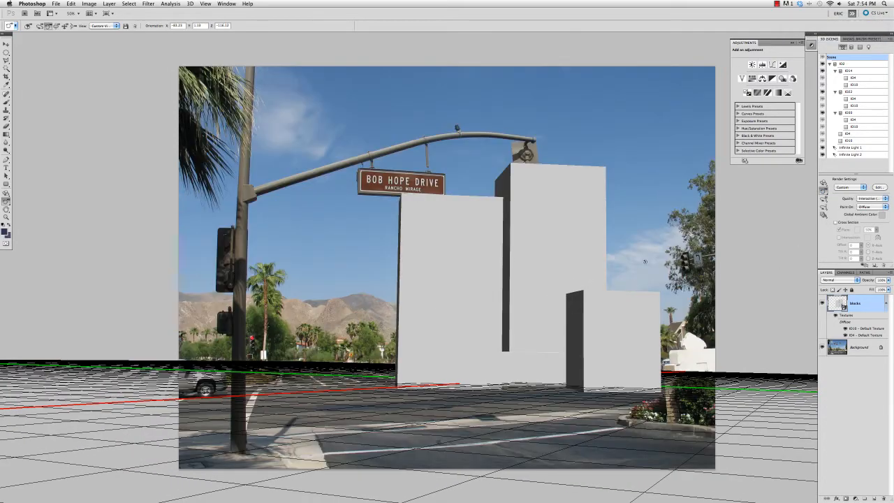
Zoom the 3D camera out so the blocks shrink to the scale of distant buildings
left_click_drag(827, 195, 849, 215)
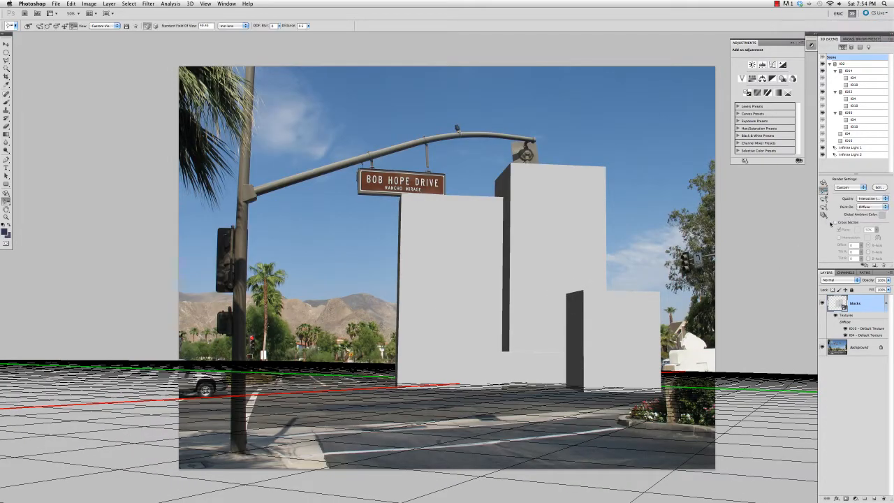
scroll(530, 261, "down", 5)
scroll(531, 262, "up", 4)
left_click_drag(531, 261, 487, 265)
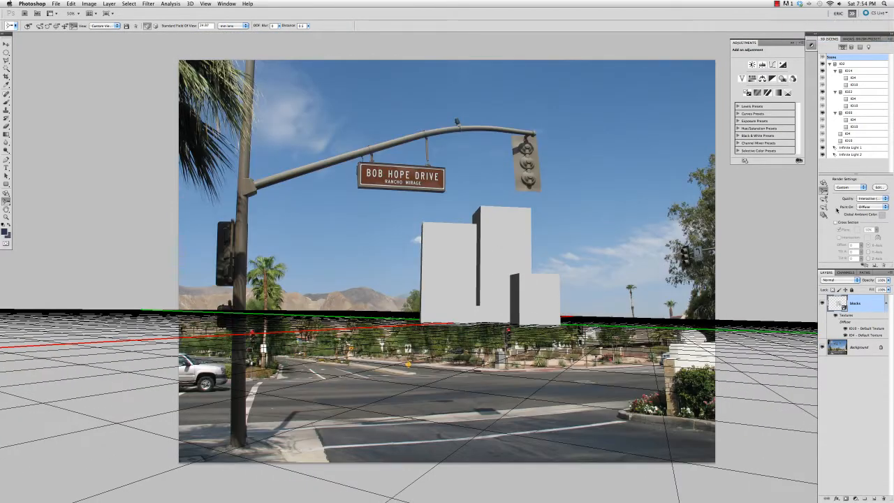
Reposition and rotate the 3D camera so the blocks stand at the far roadside with the ground plane near the photo's horizon
left_click_drag(828, 195, 848, 204)
left_click_drag(445, 297, 522, 307)
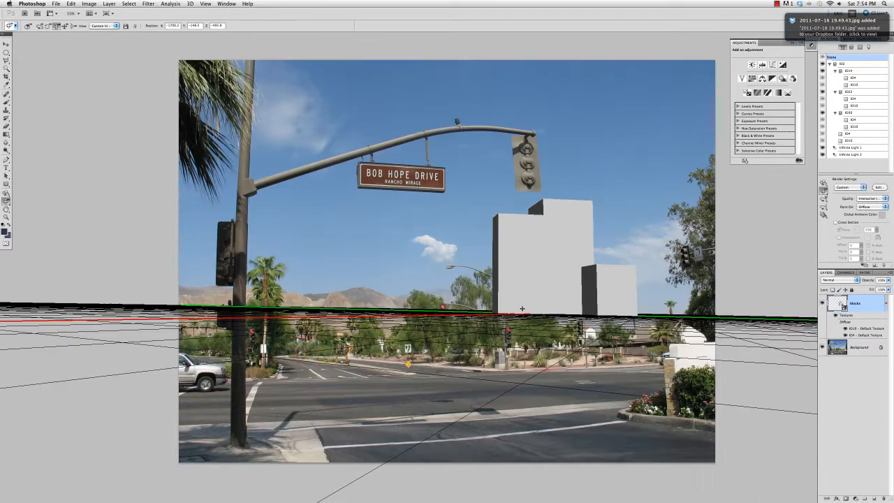
left_click_drag(825, 192, 848, 218)
left_click_drag(552, 297, 540, 273)
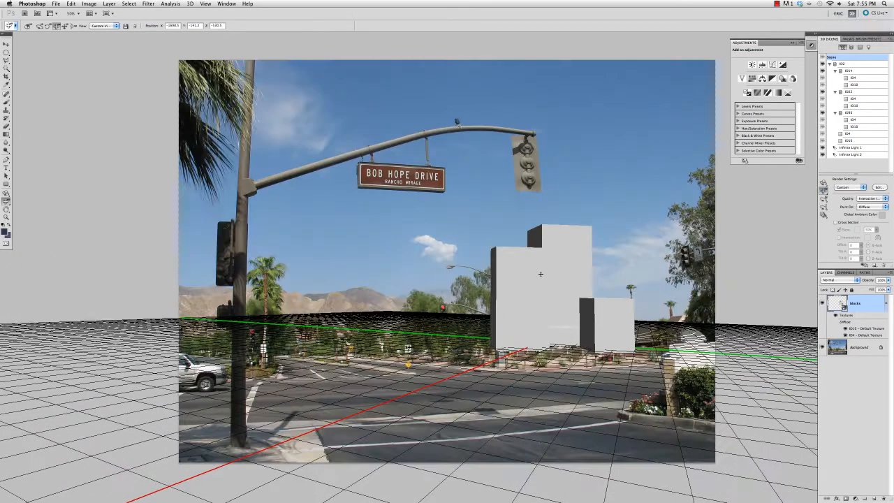
left_click_drag(823, 186, 849, 191)
left_click_drag(531, 230, 547, 326)
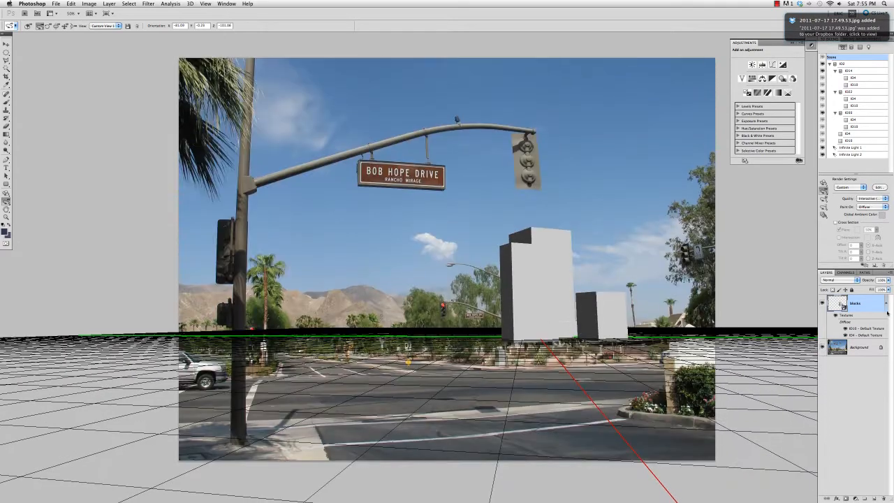
Stamp the rendered blocks alone onto a new layer above the 3D layer, leaving the 3D layer hidden and the photo visible
left_click(861, 352)
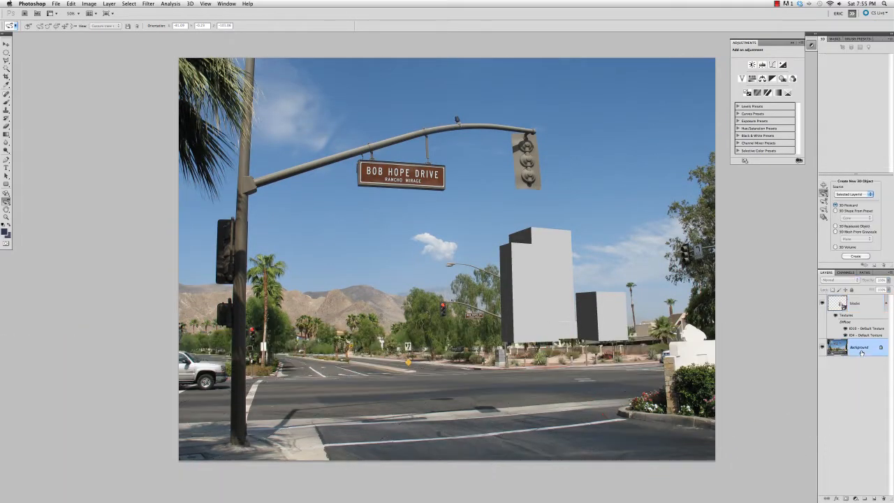
left_click(855, 304)
left_click(872, 498)
left_click(821, 365)
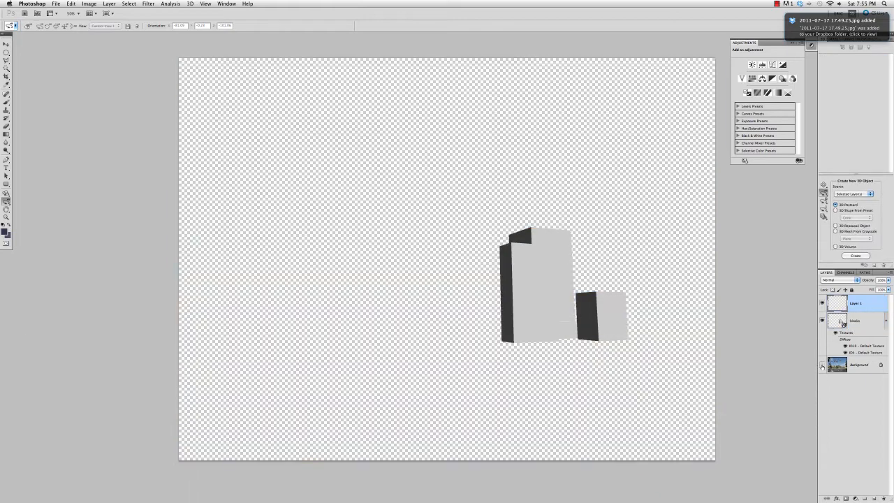
left_click(822, 364)
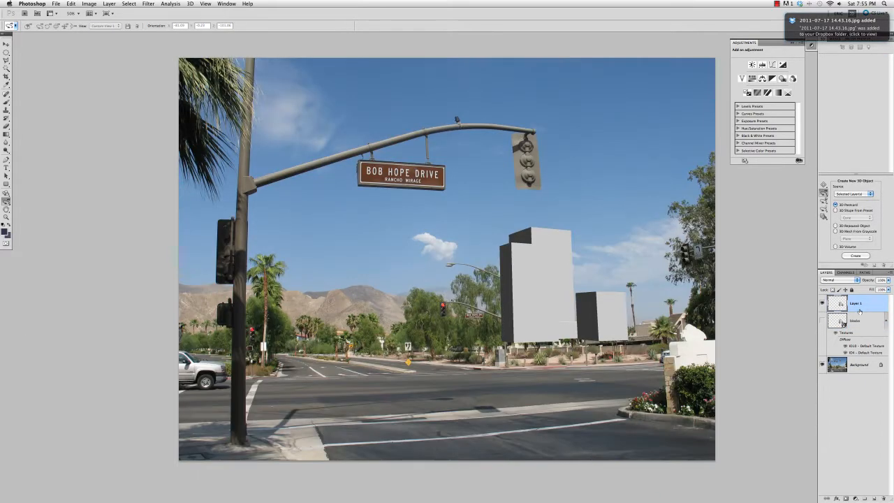
Set Layer 1 to 50% opacity, and move and slightly rotate the blocks into place behind the far roadside trees with Free Transform
key("5")
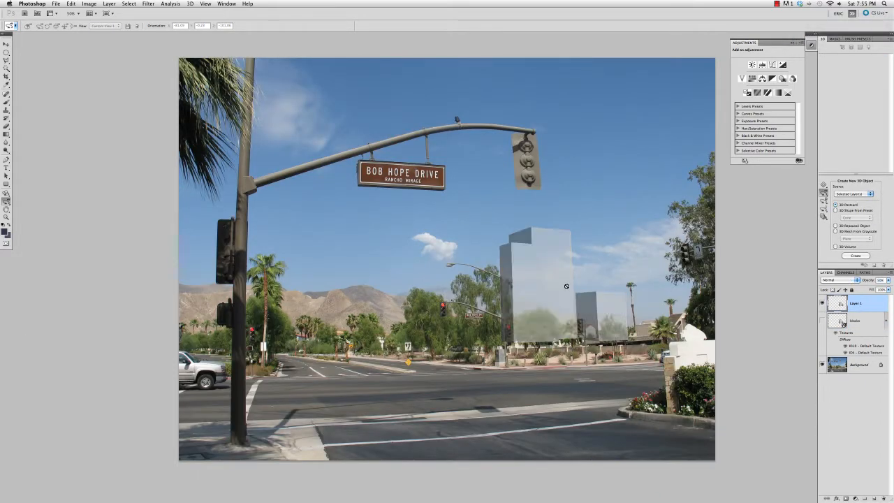
key("v")
left_click_drag(566, 287, 593, 292)
key("super+t")
left_click_drag(664, 227, 676, 222)
mouse_move(582, 286)
left_mouse_down()
mouse_move(603, 290)
mouse_move(593, 291)
left_mouse_up()
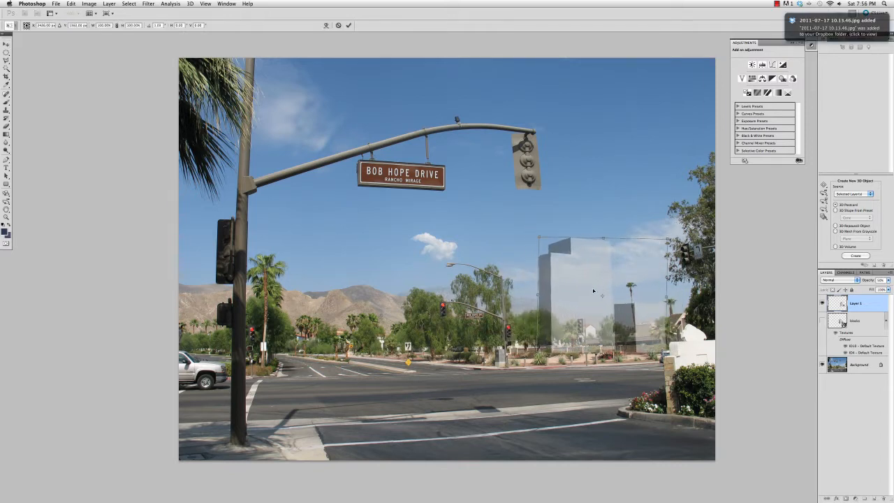
key("Return")
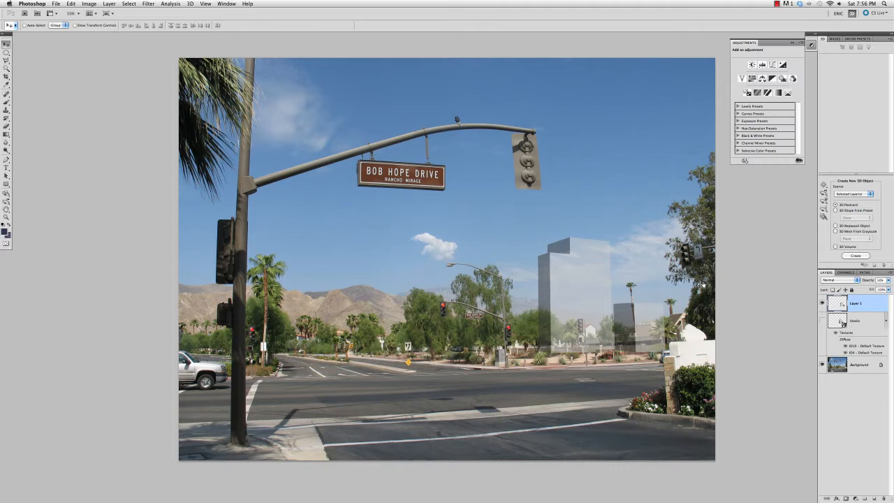
Add a layer mask to Layer 1 and paint out the bases of the blocks over the trees, wall and traffic light
left_click(845, 498)
left_click_drag(555, 315, 593, 315)
mouse_move(594, 315)
left_mouse_down()
mouse_move(516, 295)
mouse_move(398, 299)
left_mouse_up()
key("b")
mouse_move(314, 309)
left_mouse_down()
mouse_move(360, 326)
mouse_move(352, 386)
mouse_move(326, 354)
mouse_move(344, 391)
left_mouse_up()
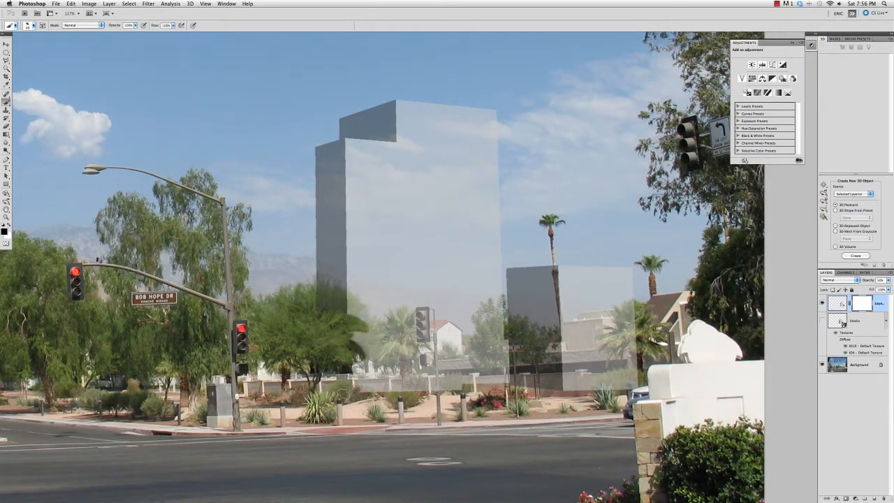
mouse_move(344, 359)
left_mouse_down()
mouse_move(363, 335)
mouse_move(440, 342)
mouse_move(510, 373)
mouse_move(486, 356)
mouse_move(559, 363)
mouse_move(614, 342)
mouse_move(632, 349)
mouse_move(599, 365)
left_mouse_up()
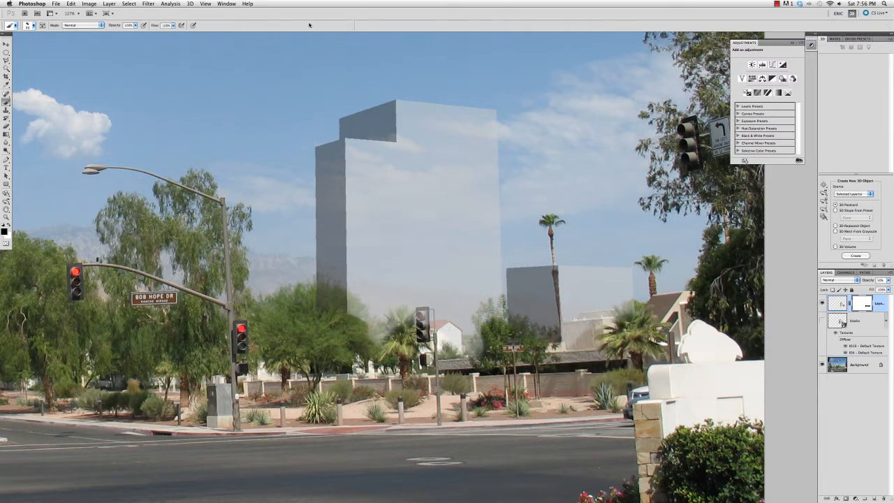
Switch to the painting workspace and refine the mask around the palm and treetops with a larger brush
left_click(225, 4)
mouse_move(237, 26)
left_click(300, 53)
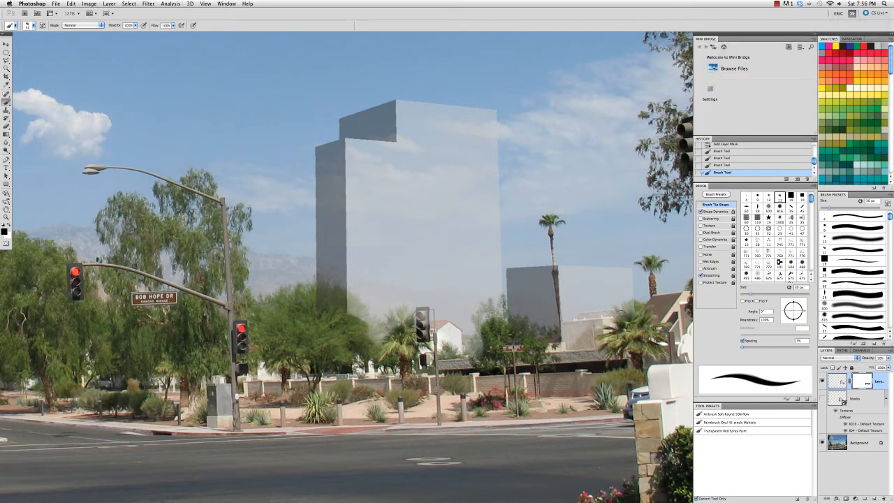
left_click_drag(620, 312, 583, 317)
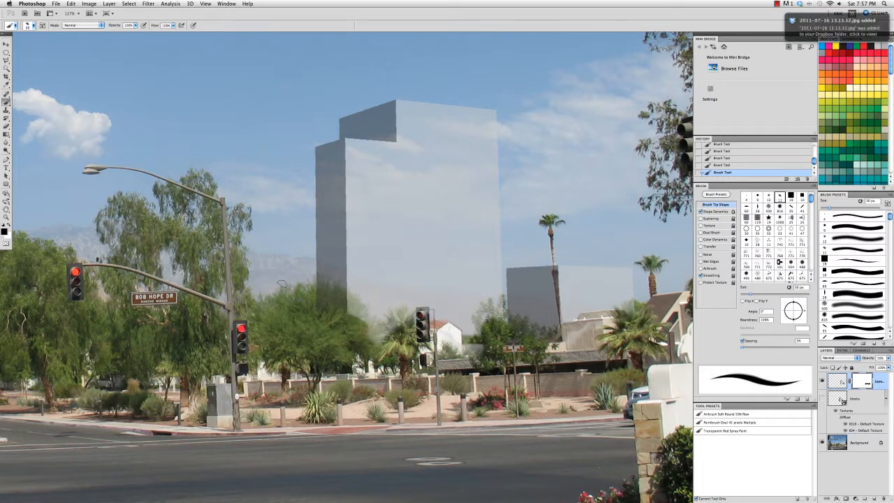
key("bracketright")
key("bracketright")
key("bracketright")
key("bracketright")
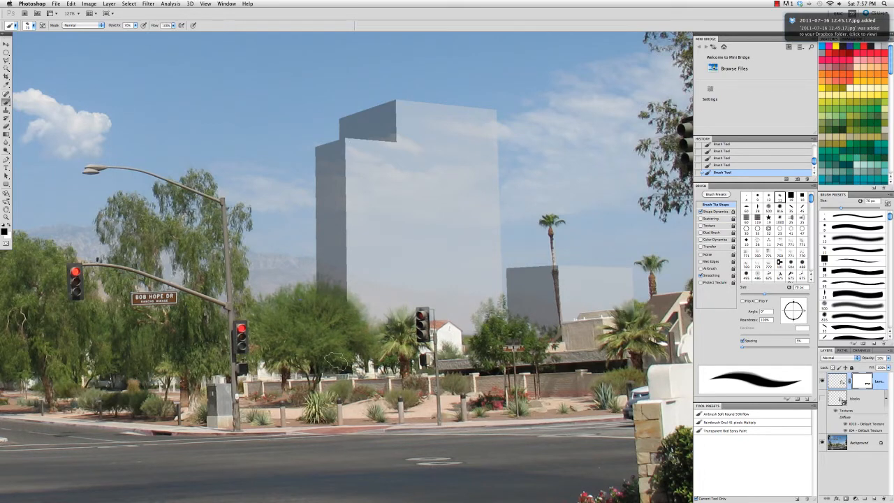
Restore Layer 1 to 100% opacity and clean up the mask edges along the treetops with a smaller brush
left_click_drag(866, 357, 890, 358)
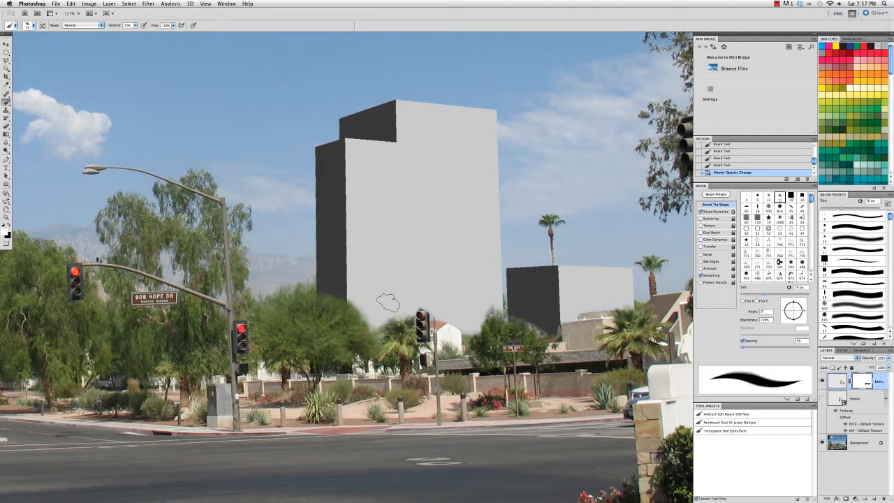
key("bracketleft")
key("bracketleft")
key("bracketleft")
key("bracketleft")
key("bracketleft")
left_click_drag(542, 331, 535, 330)
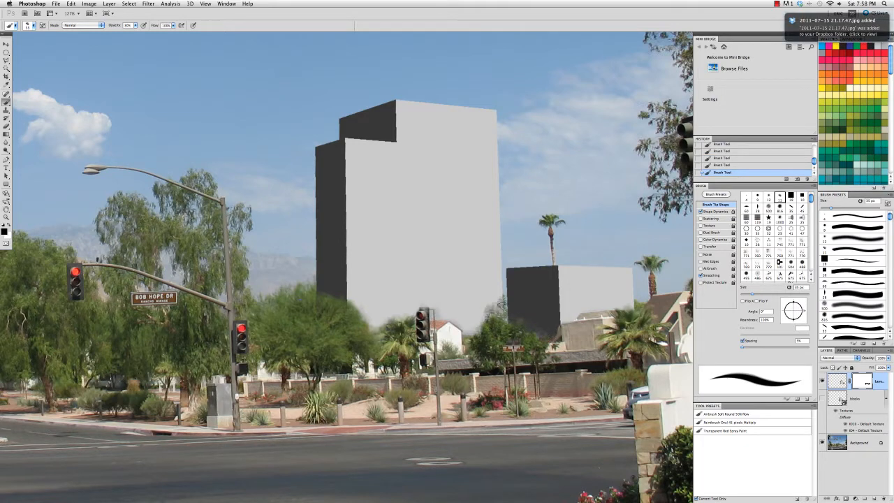
key("bracketright")
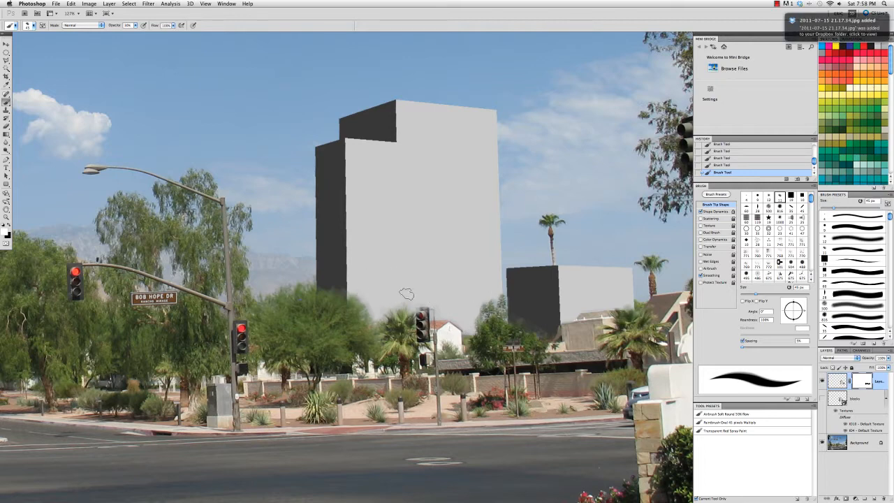
Apply the layer mask permanently to Layer 1
key("super+0")
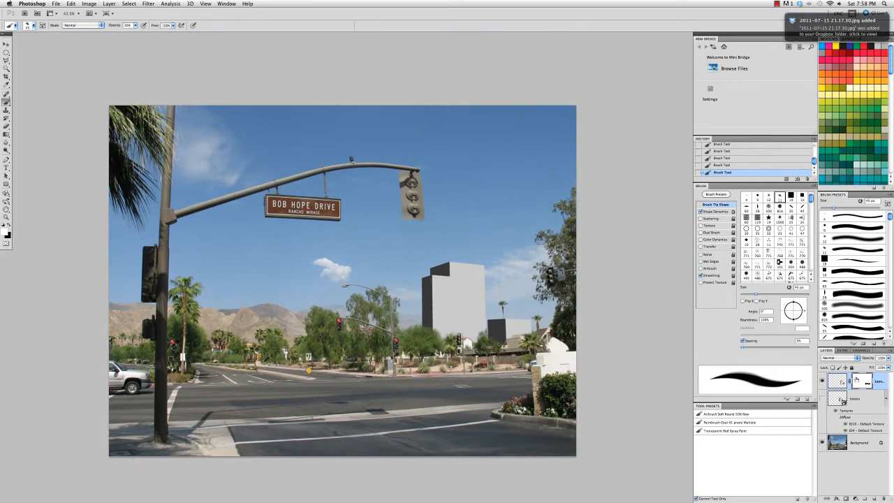
right_click(863, 379)
left_click(831, 405)
Soften the blocks with a Gaussian Blur of 0.9 pixels radius
left_click(148, 4)
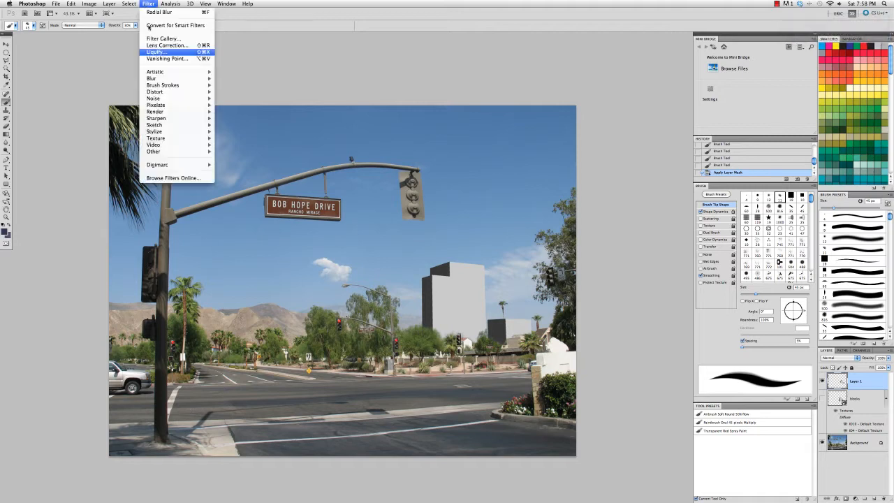
mouse_move(161, 79)
left_click(234, 108)
left_click_drag(423, 165, 395, 164)
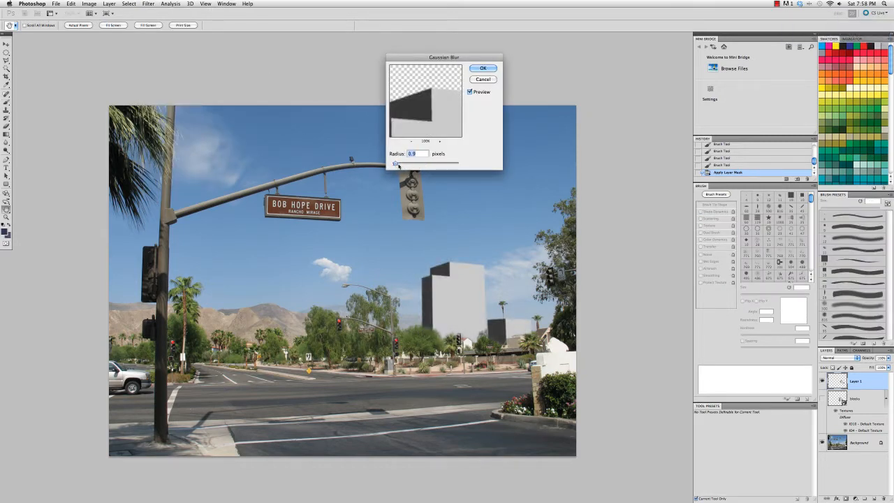
key("Return")
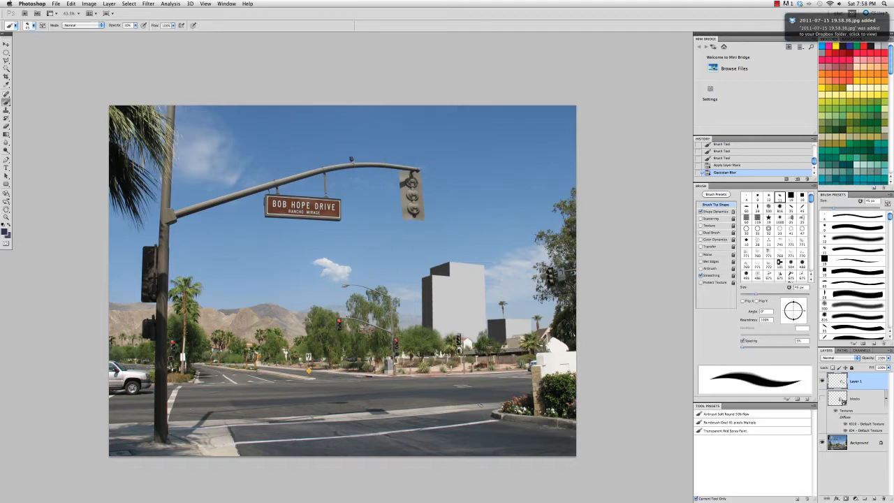
Add a new layer and paint thin, faint grid lines over the buildings' light faces with a smaller brush to suggest windows
left_click(872, 497)
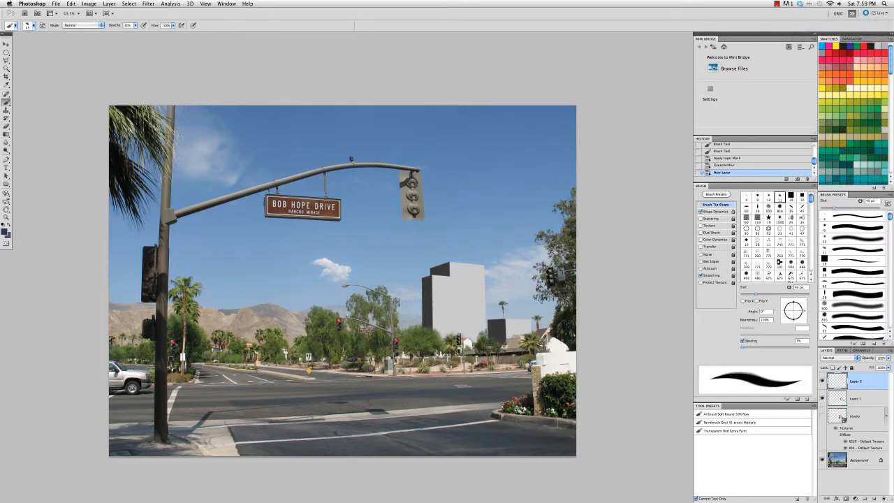
key("bracketleft")
key("bracketleft")
key("bracketleft")
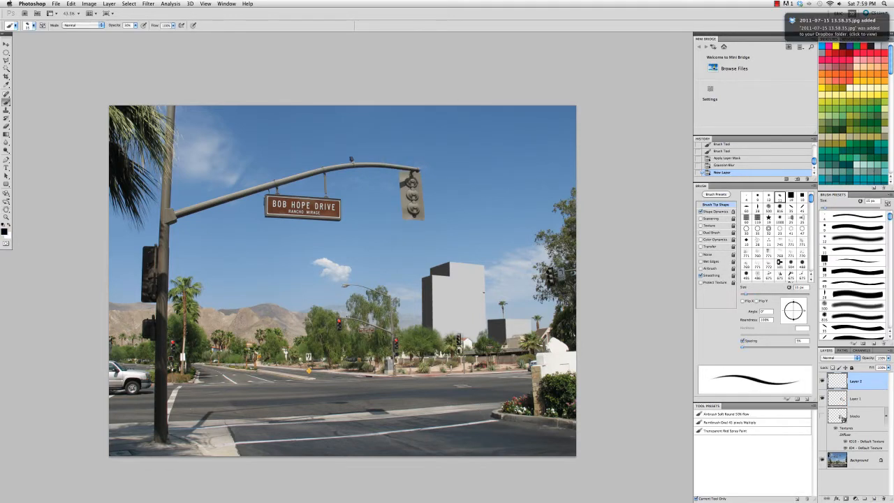
left_click_drag(483, 324, 483, 270)
key("ctrl+z")
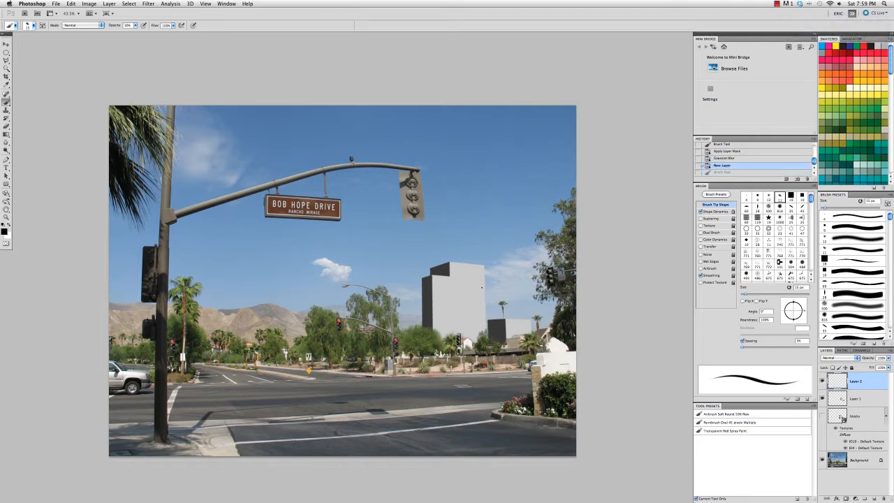
left_click_drag(483, 277, 476, 275)
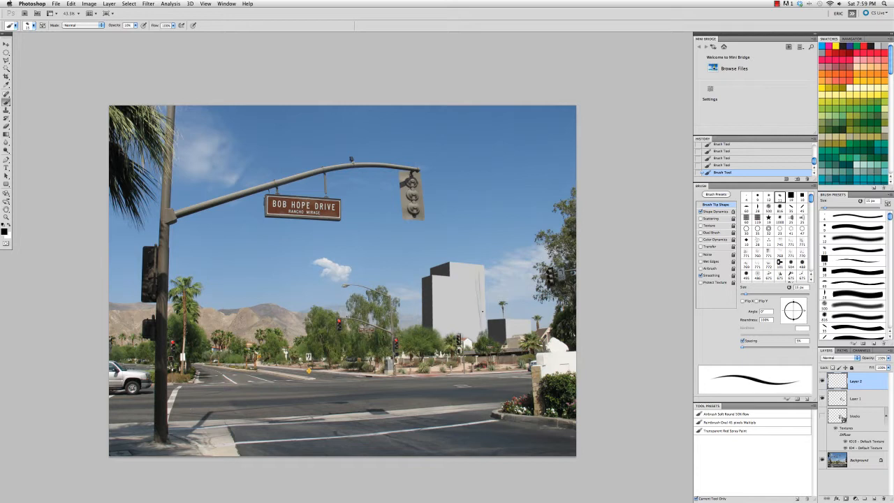
left_click_drag(447, 296, 438, 325)
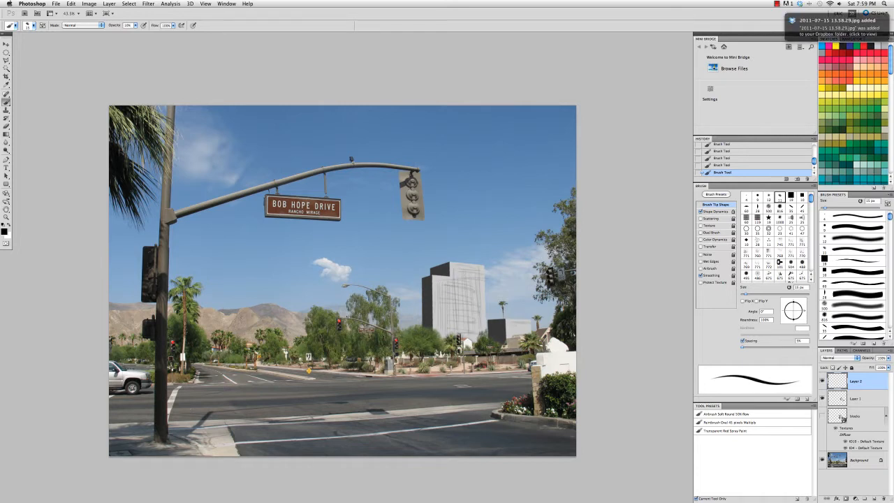
mouse_move(469, 315)
left_mouse_down()
mouse_move(449, 312)
mouse_move(440, 322)
left_mouse_up()
key("super+Tab")
key("super+Tab")
key("super+Tab")
key("super+Tab")
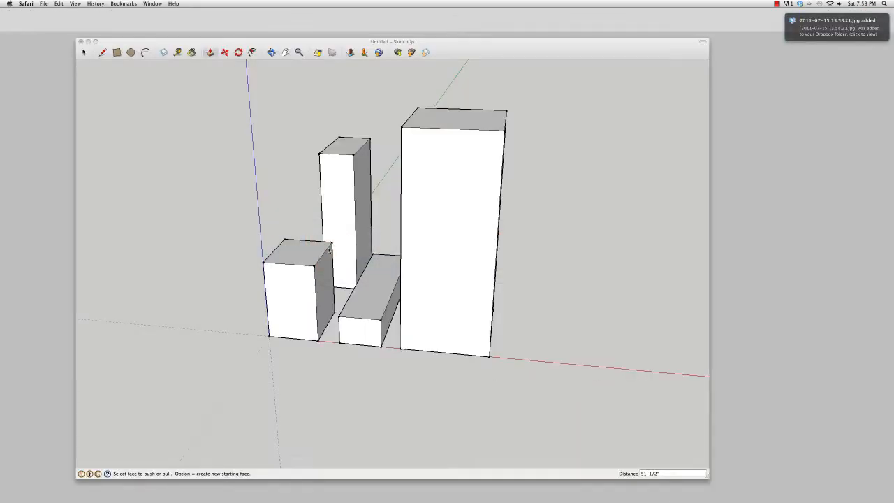
left_click(49, 131)
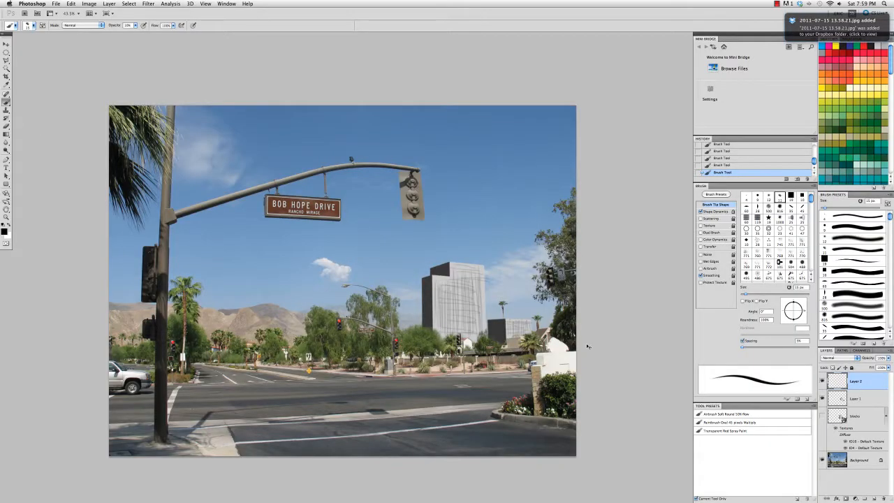
Switch to Safari, open a new window and search Google for "texture"
key("super+Tab")
key("super+n")
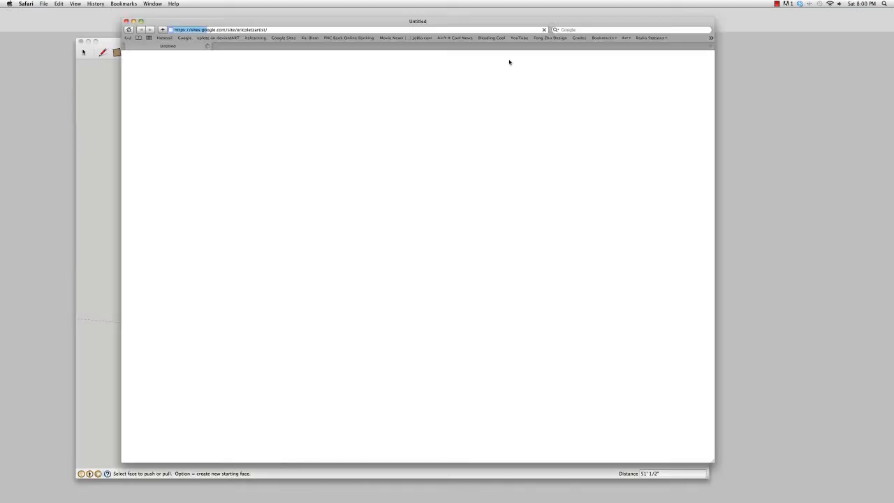
left_click(562, 29)
type("texture")
key("Return")
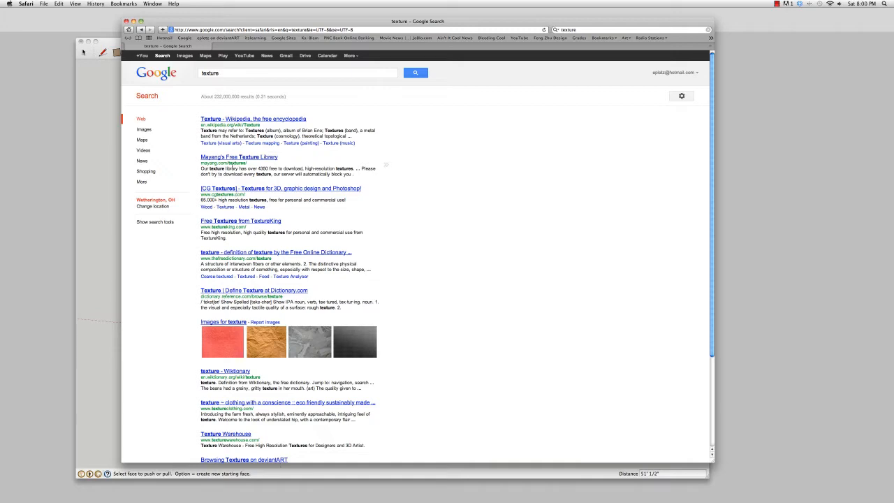
Open Mayang's Free Texture Library and look through its Brick category
left_click(234, 158)
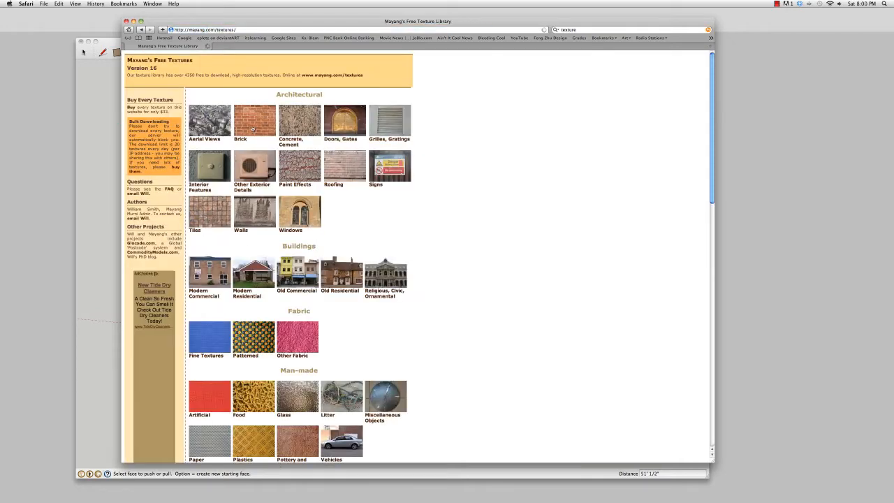
left_click(255, 131)
left_click(408, 143)
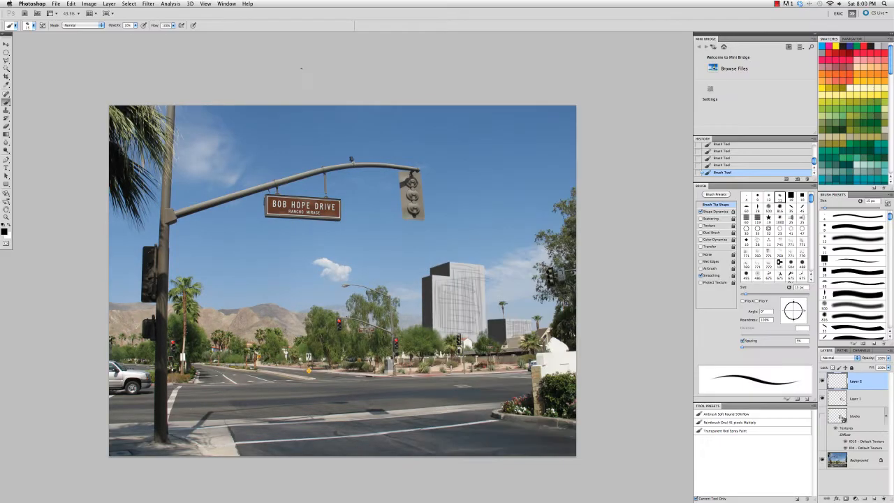
Return to the street photo in Photoshop, select the blocks layer and show its 3D scene and material settings
key("F11")
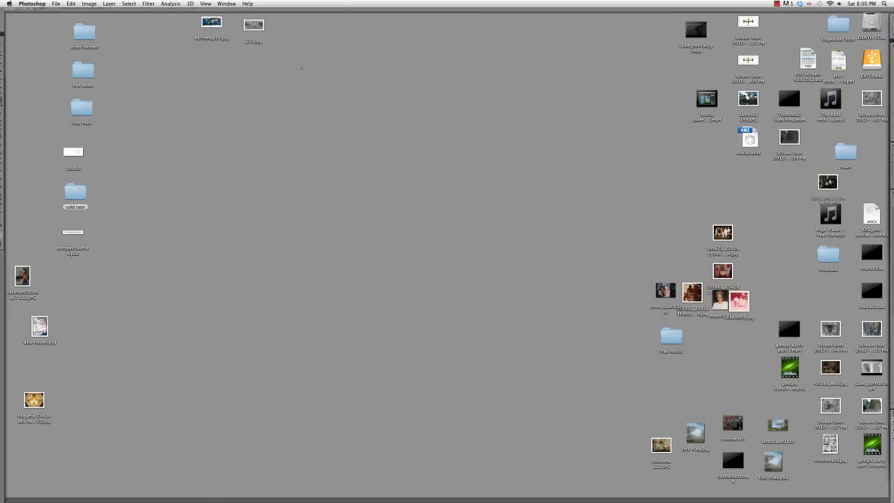
key("F11")
key("F9")
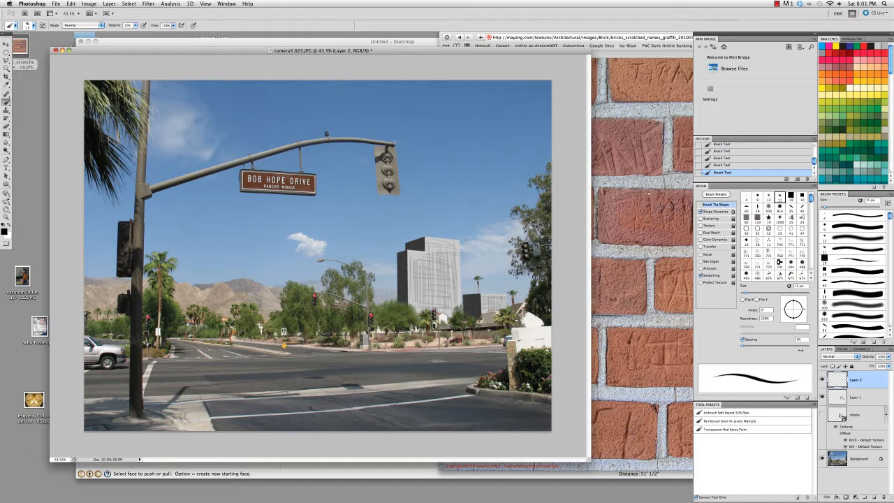
left_click(854, 415)
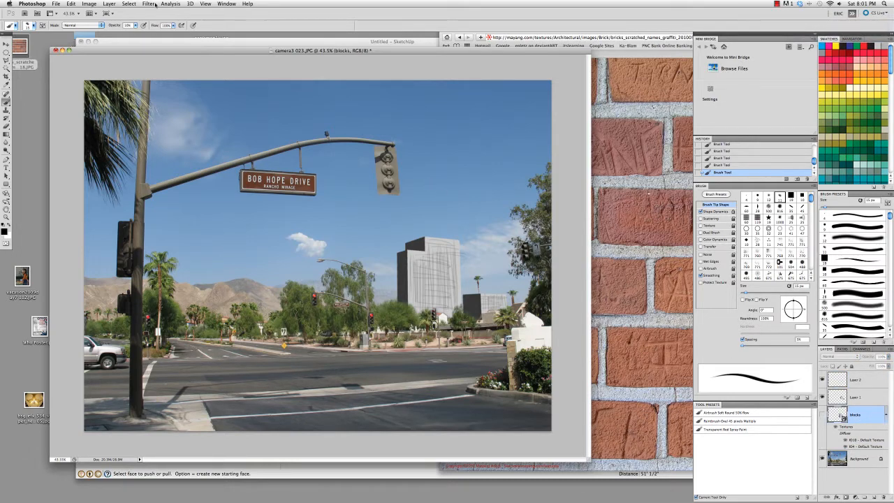
left_click(226, 4)
mouse_move(237, 21)
left_click(314, 59)
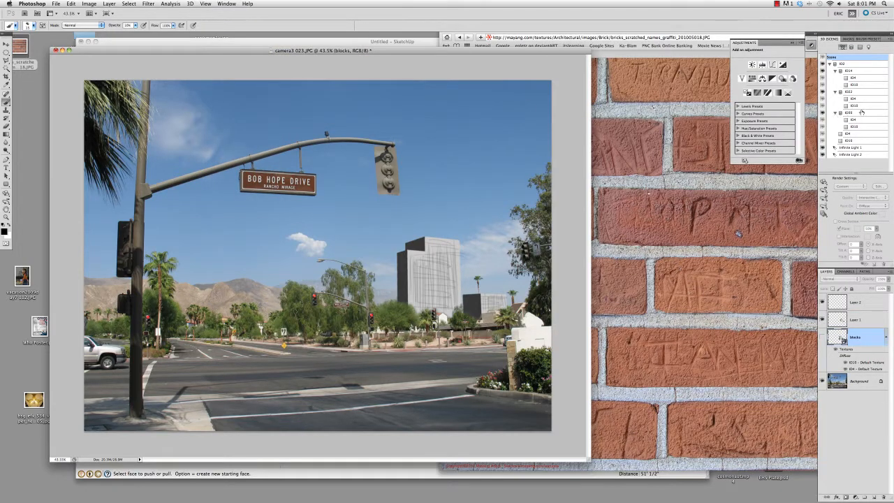
Try to load the brick texture image from the Desktop as a material for the blocks' ID4 material
left_click(852, 79)
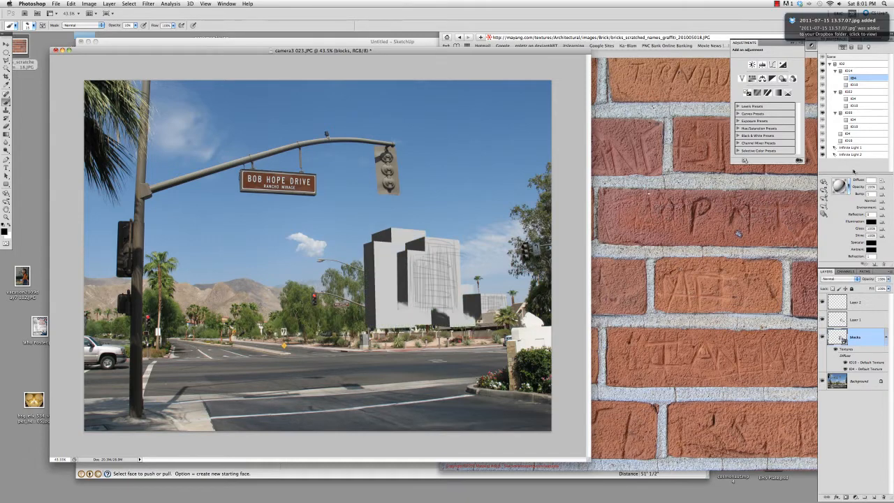
left_click(849, 186)
left_click(878, 203)
left_click(876, 204)
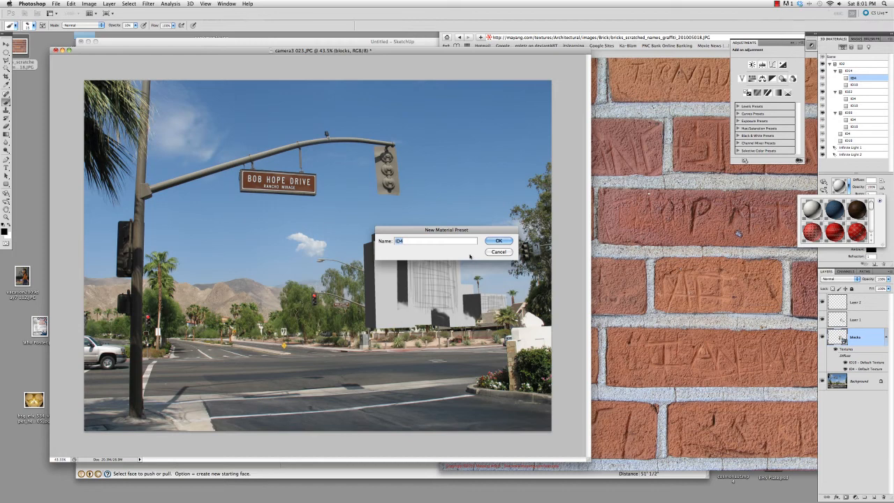
key("Return")
left_click(877, 204)
left_click(841, 290)
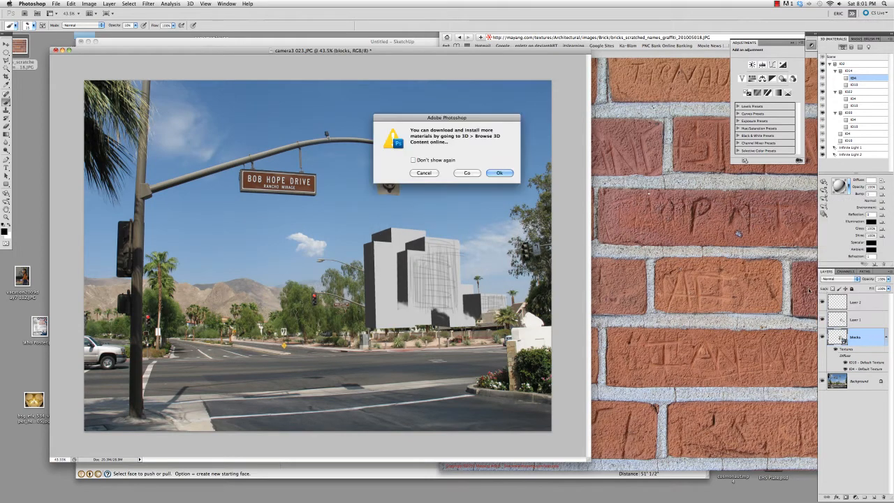
left_click(497, 173)
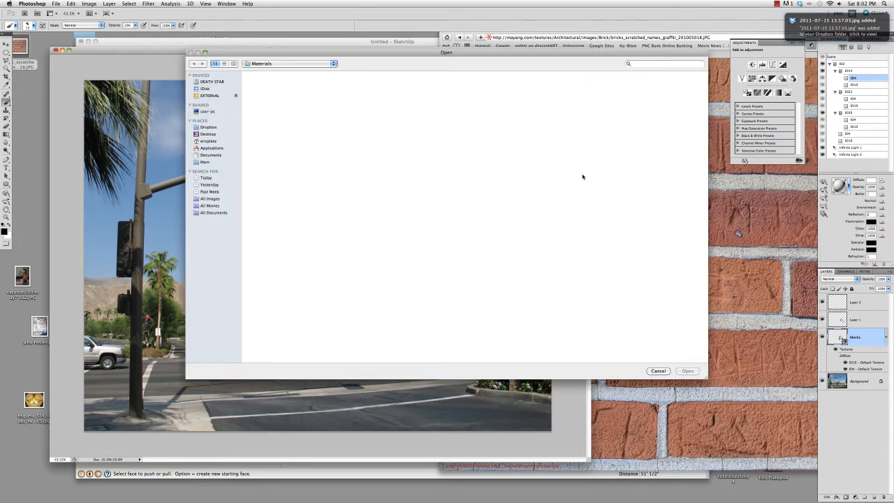
key("super+shift+d")
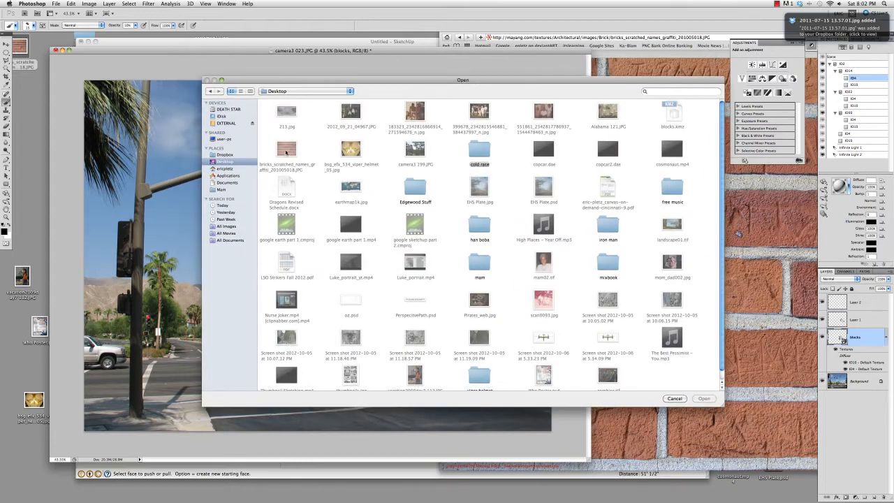
key("Escape")
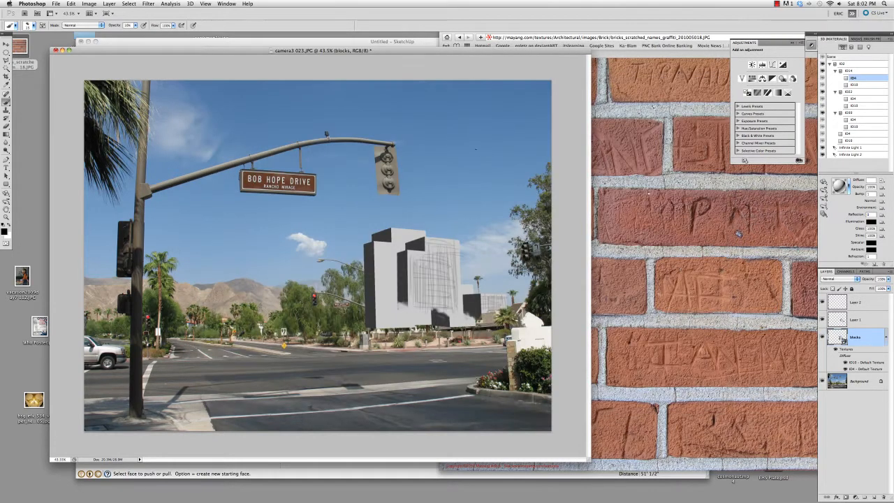
Switch to SketchUp and paint the tallest block's front and side faces with a brown brick from Brick and Cladding
key("super+Tab")
key("o")
left_click_drag(425, 135, 534, 197)
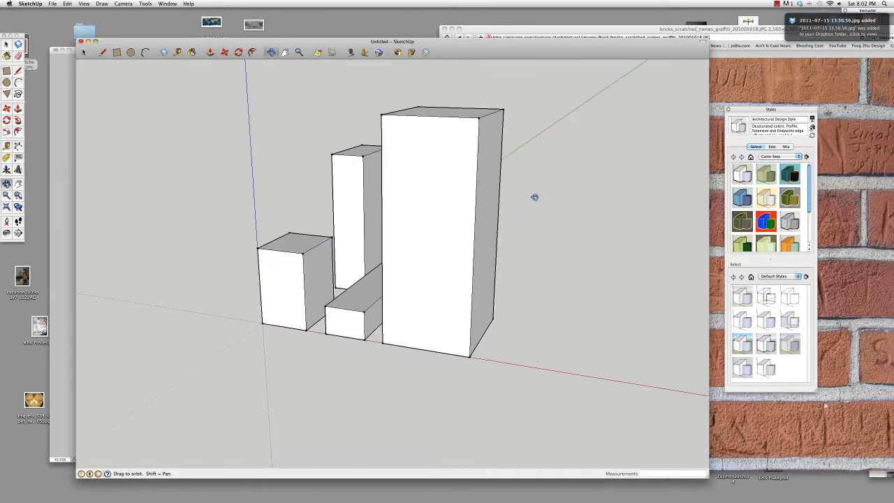
left_click(191, 52)
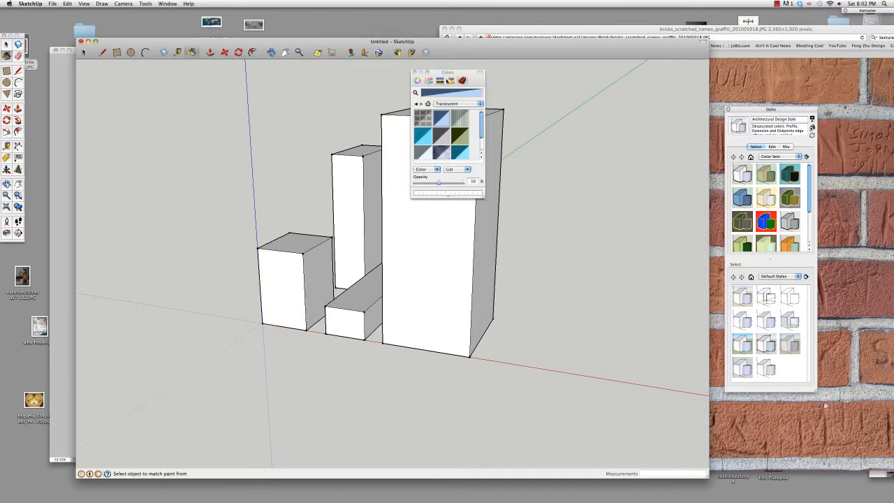
left_click_drag(447, 73, 603, 84)
left_click(611, 115)
left_click(613, 110)
left_click(577, 130)
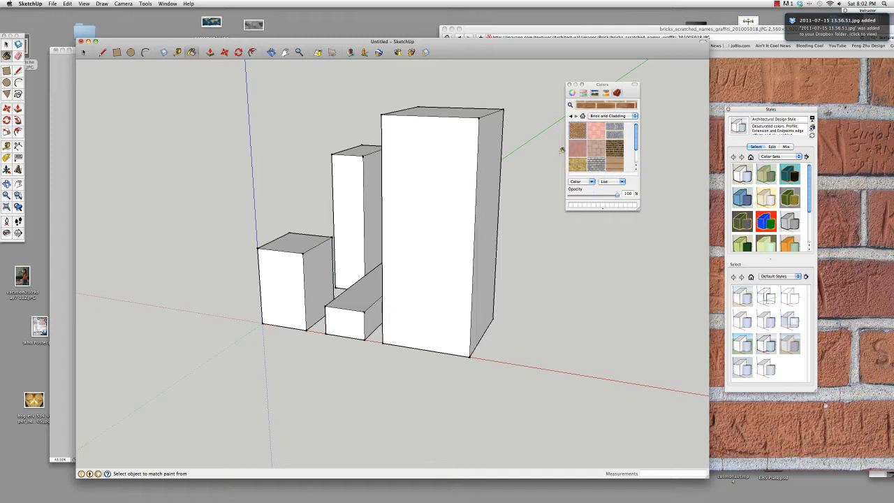
left_click(465, 216)
left_click(491, 216)
Paint the front and side faces of the narrow rear tower with a grey brick material
scroll(609, 142, "down", 3)
left_click(597, 144)
left_click(349, 210)
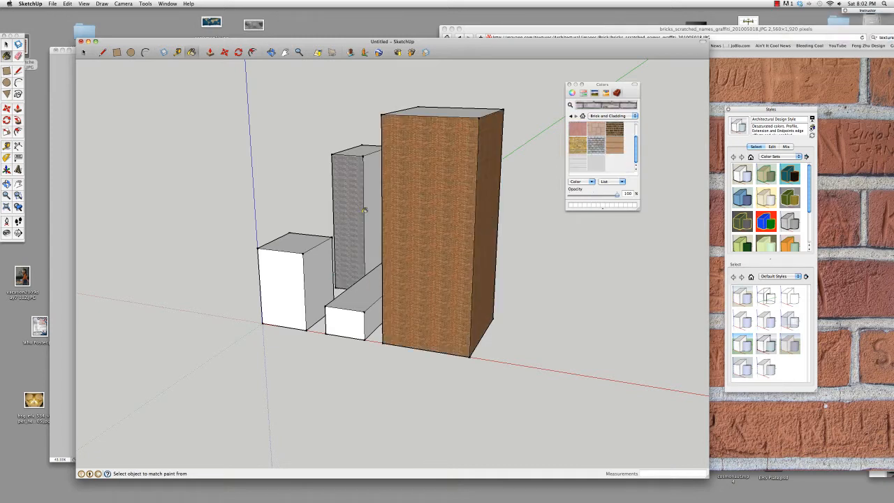
left_click(374, 210)
Paint the short block's visible walls with tan cladding and the low block's walls with a pinkish brick material
left_click(615, 143)
left_click(283, 287)
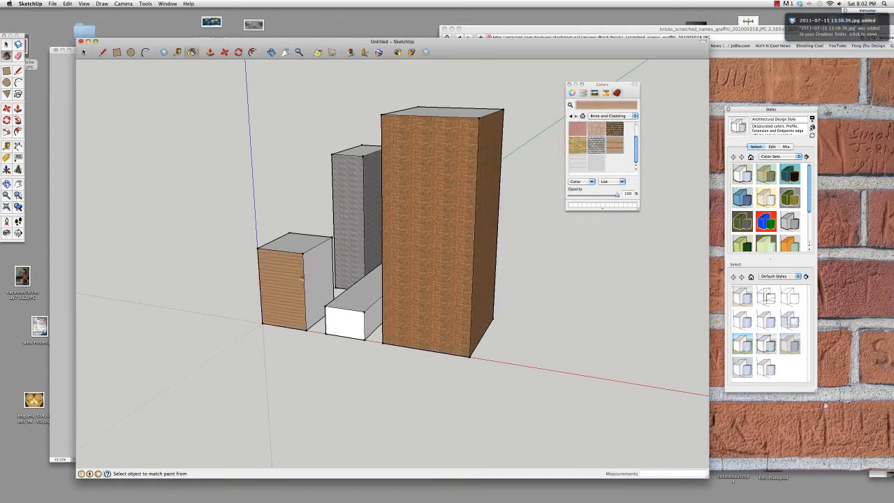
left_click(318, 279)
left_click(595, 130)
left_click(345, 322)
left_click(373, 317)
Paint the top faces of all four blocks with the dark asphalt material from Asphalt and Concrete
left_click(635, 116)
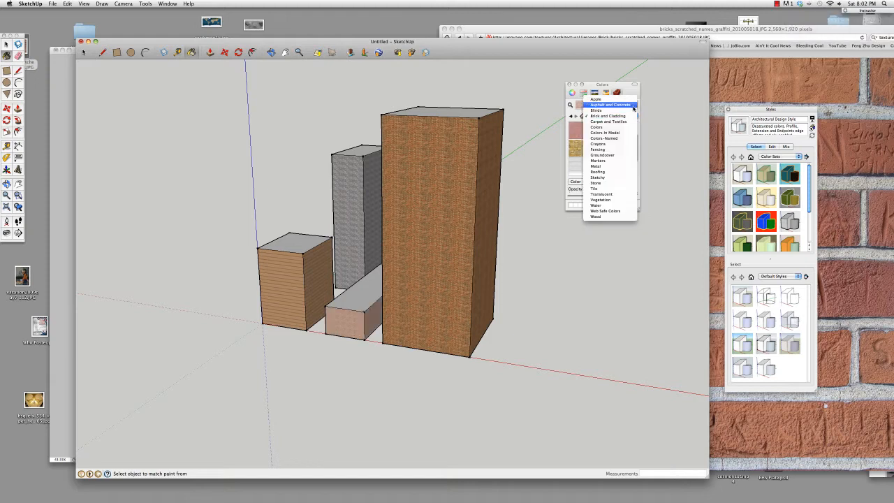
left_click(605, 98)
scroll(635, 160, "up", 2)
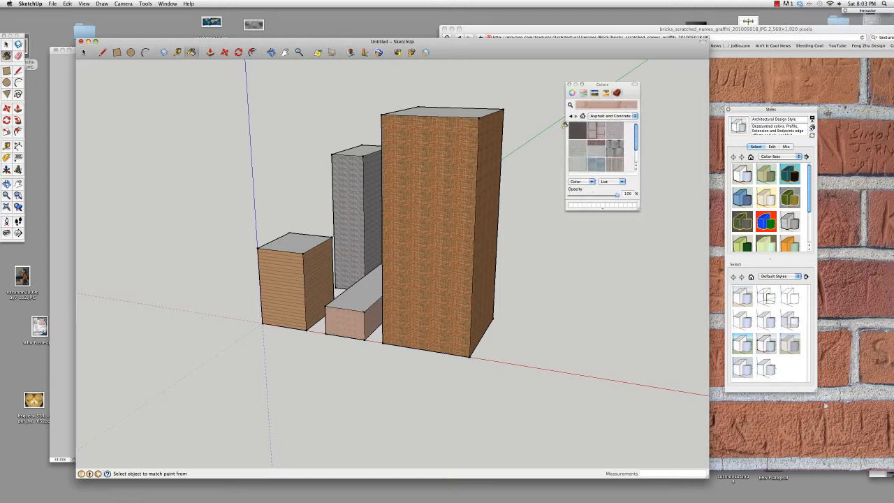
left_click(577, 130)
left_click(462, 111)
left_click(356, 149)
left_click(353, 293)
left_click(295, 239)
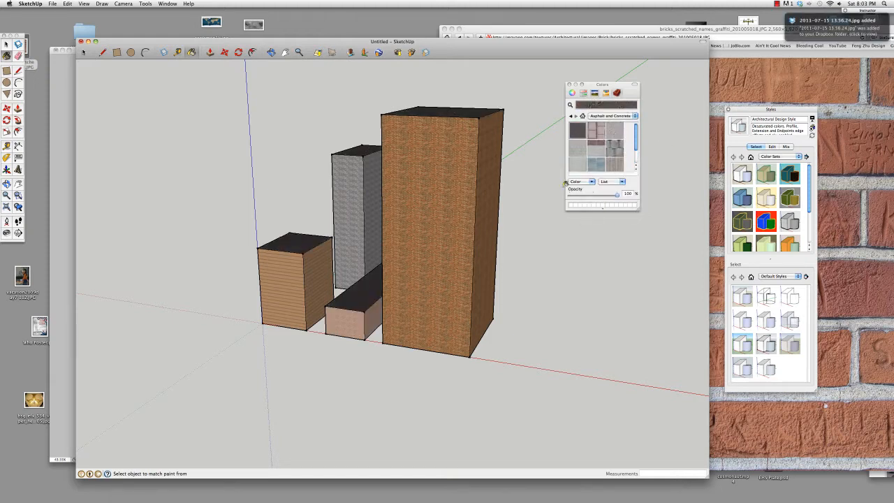
Switch to Photoshop, hide the blocks layer and close the street photo without saving
key("super+Tab")
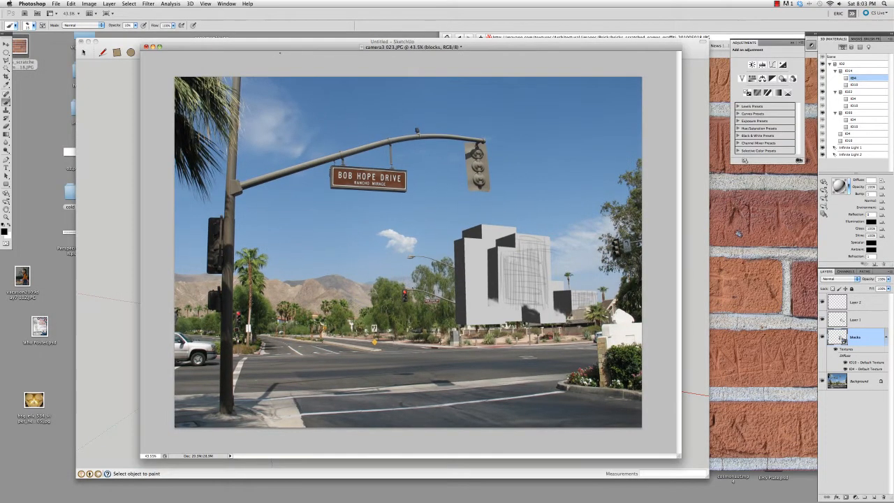
left_click(822, 337)
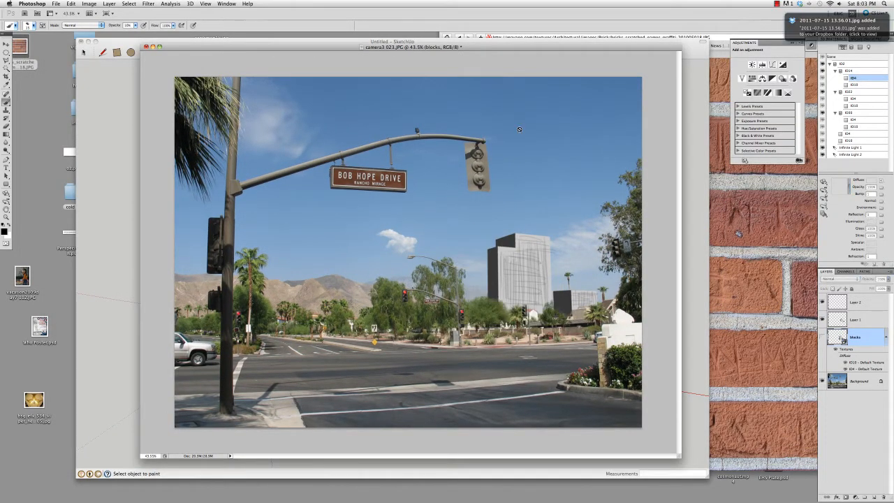
key("super+q")
key("super+d")
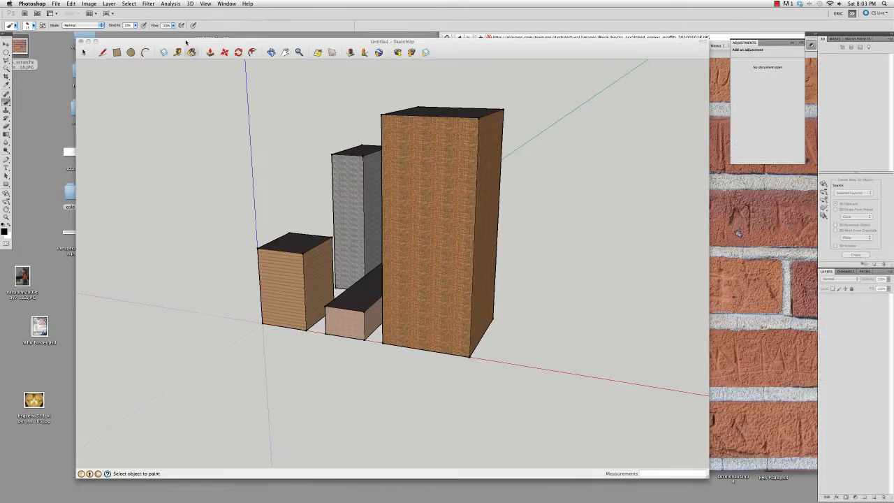
Close the SketchUp blocks model without saving, then close the Colors window and the brick texture browser window
key("super+w")
key("super+d")
left_click(569, 85)
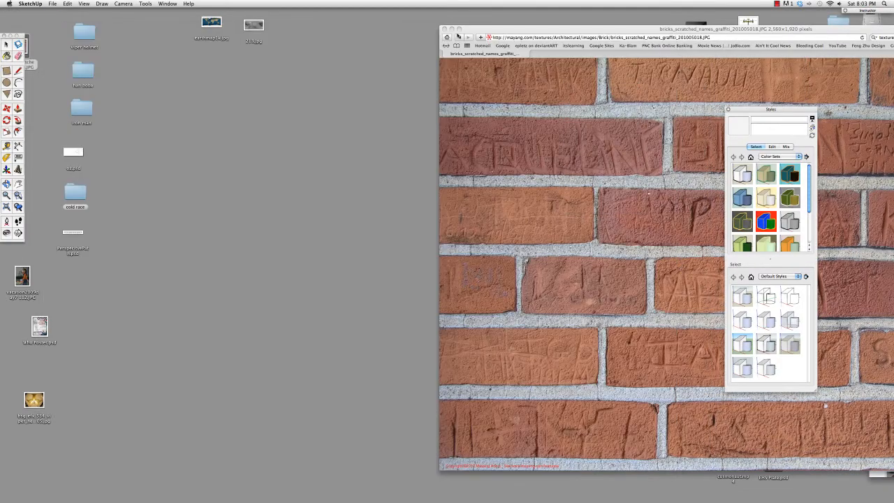
left_click(444, 29)
Create a new SketchUp model, enlarge its window and delete the default person figure
key("super+n")
mouse_move(212, 182)
left_mouse_down()
mouse_move(405, 25)
mouse_move(227, 24)
left_mouse_up()
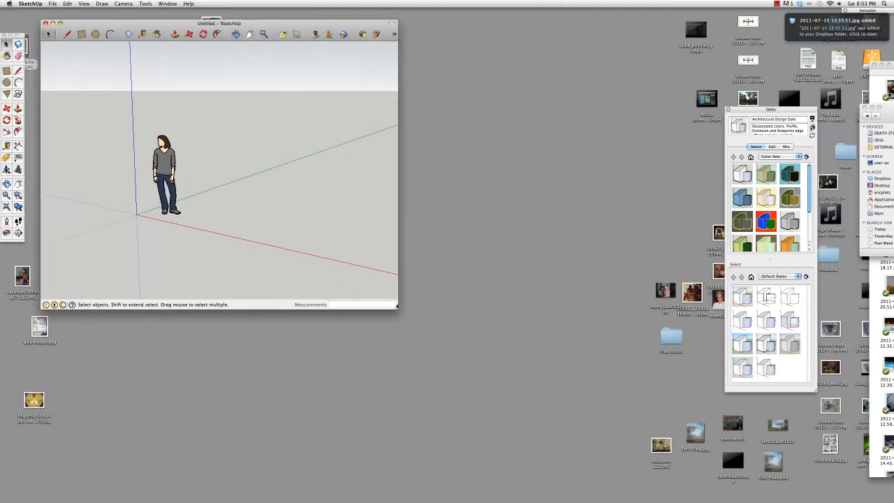
mouse_move(397, 309)
left_mouse_down()
mouse_move(758, 473)
mouse_move(722, 484)
left_mouse_up()
left_click(288, 255)
key("Delete")
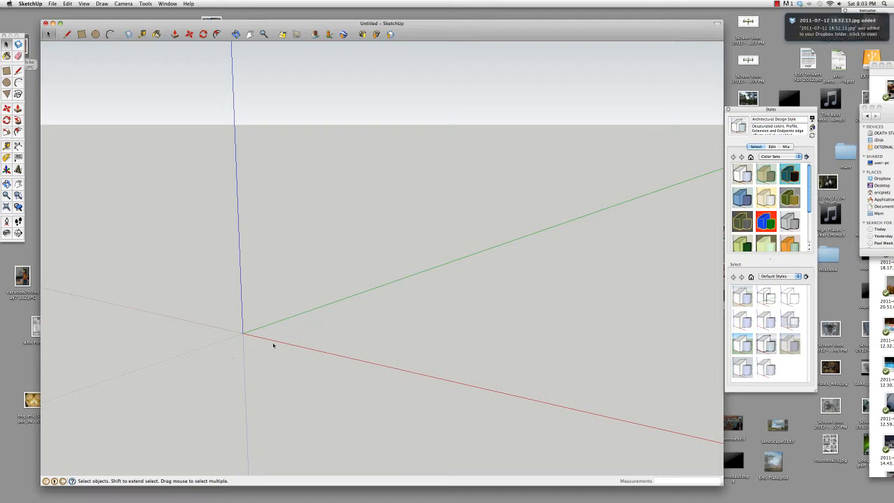
Search the 3D Warehouse for "train" and open the page of the Moscow metro train type 81-717.6/714.6
left_click_drag(273, 345, 337, 390)
left_click(316, 33)
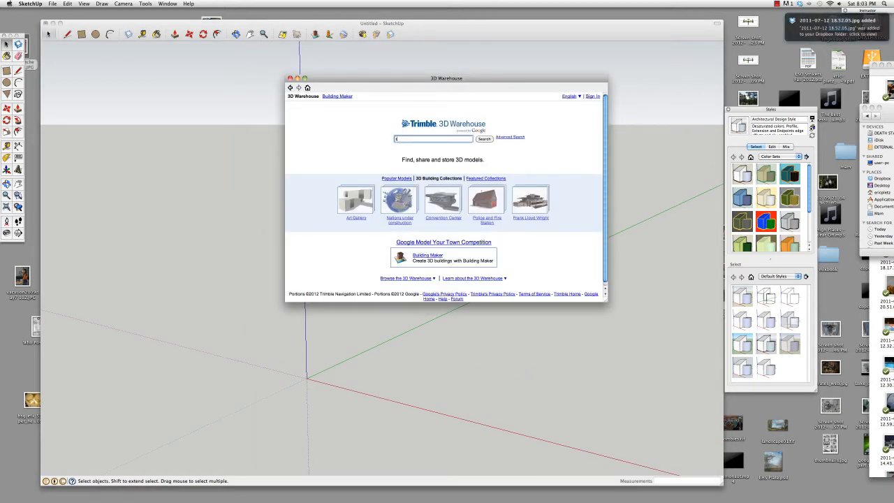
type("train")
left_click(484, 138)
scroll(492, 211, "down", 5)
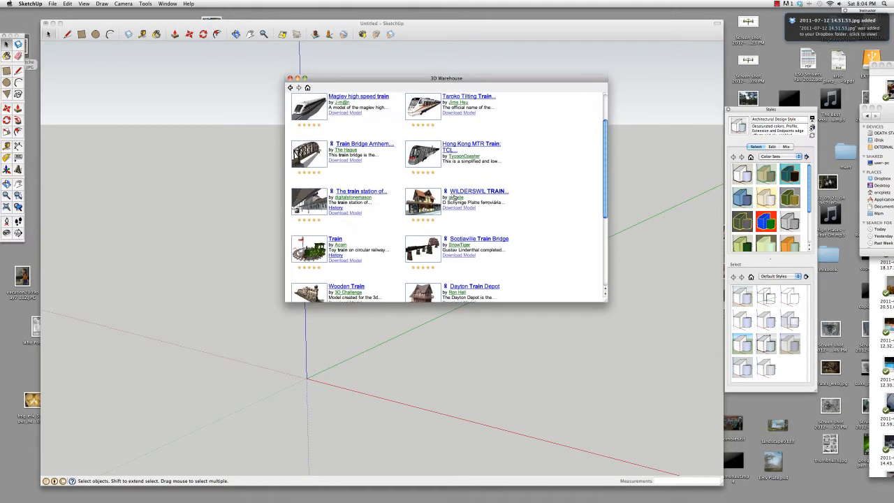
scroll(454, 198, "down", 2)
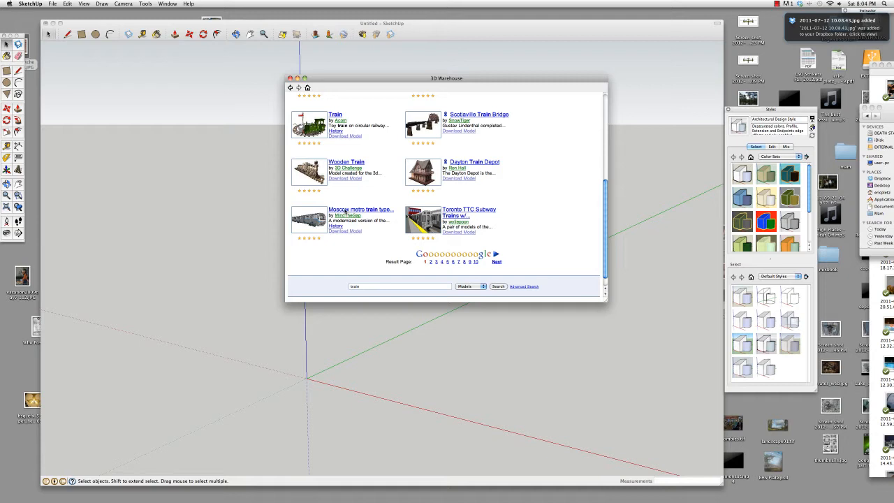
left_click(344, 209)
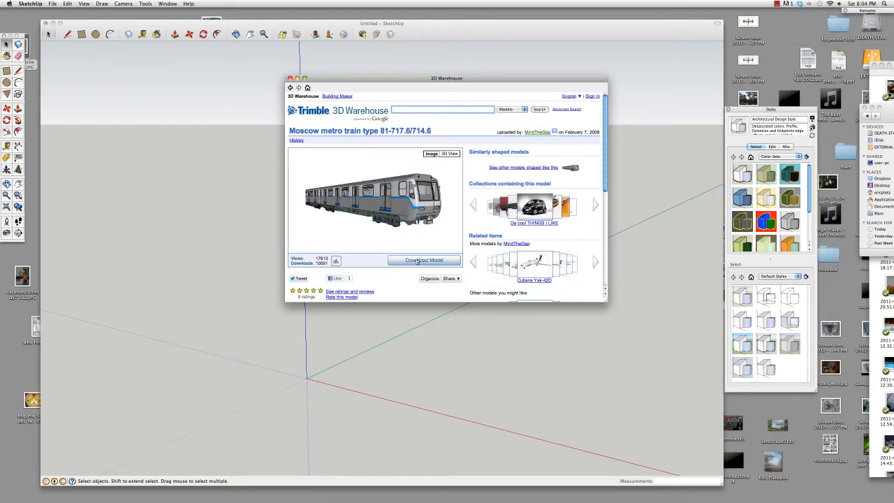
Download the metro train into the current model, place it near the origin and turn the view to its front three-quarter side
left_click(419, 260)
left_click(500, 160)
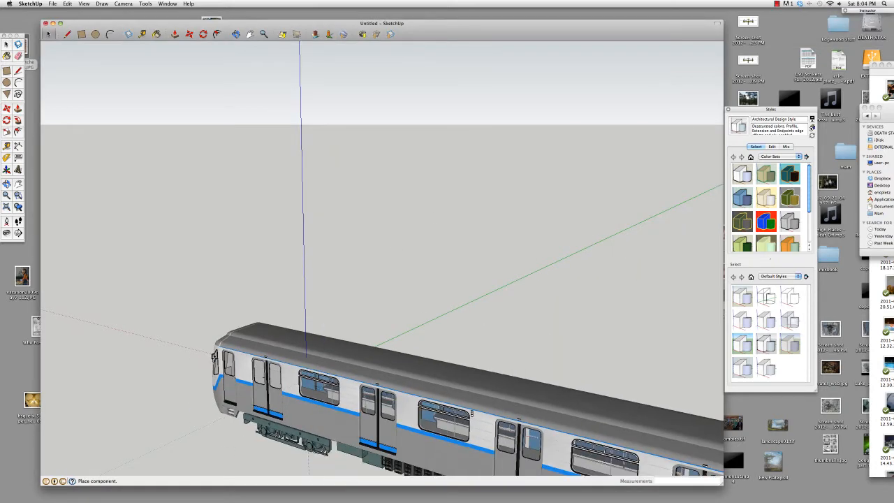
left_click(213, 356)
left_click(203, 96)
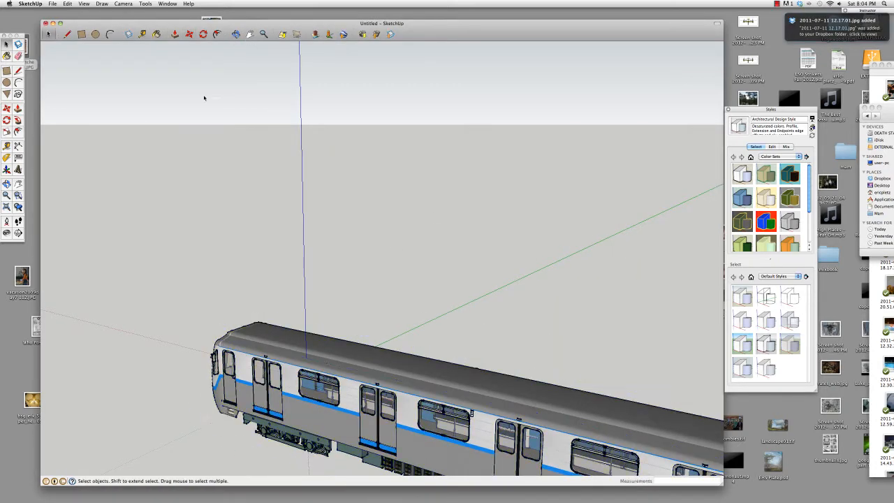
key("o")
left_click_drag(315, 249, 469, 203)
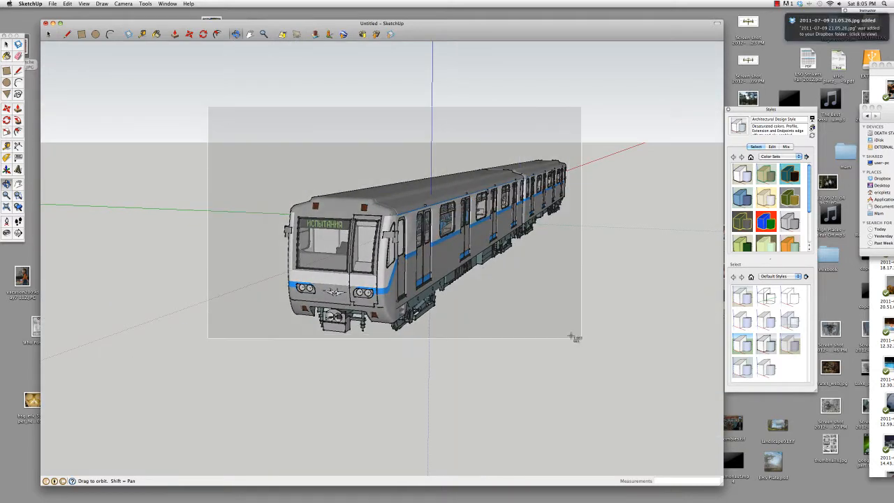
Create a new Photoshop document from the Concept Painting preset, then return to the train model in SketchUp
key("super+Tab")
key("super+n")
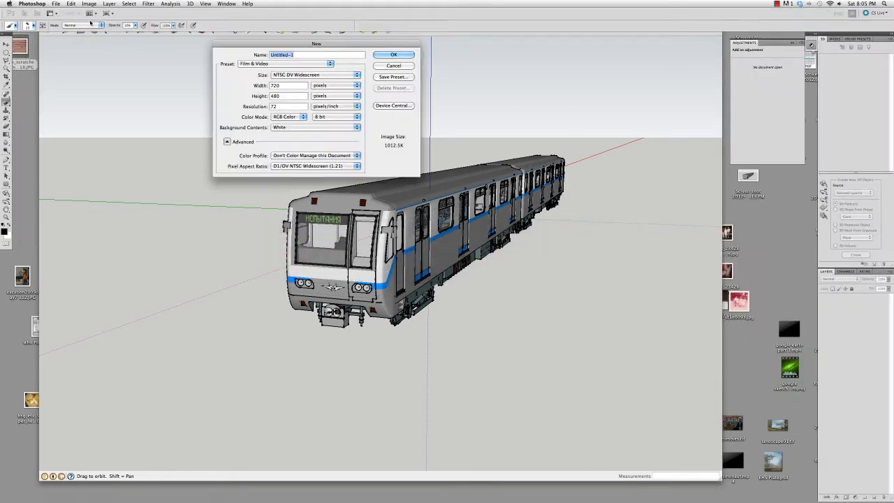
left_click(330, 64)
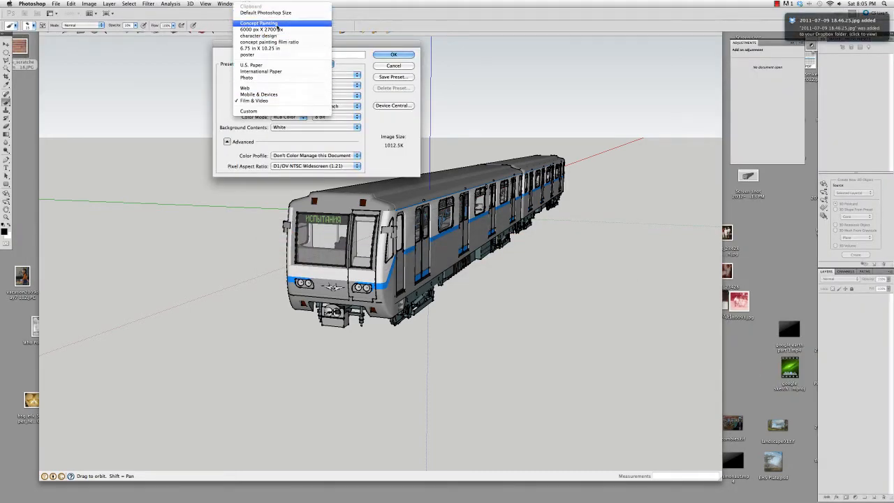
left_click(283, 25)
left_click(391, 54)
left_click_drag(223, 35, 321, 83)
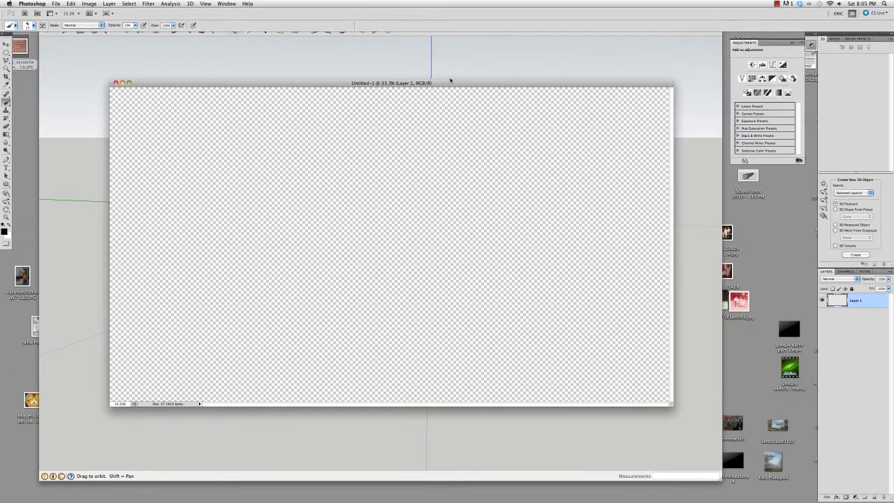
key("super+Tab")
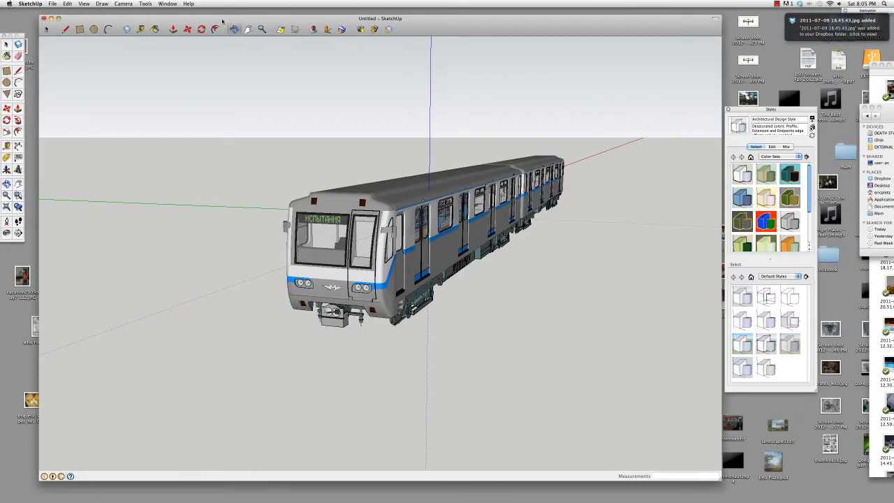
Switch to Photoshop, place the train screenshot into the blank document and enlarge it to fill the canvas
key("super+q")
key("super+d")
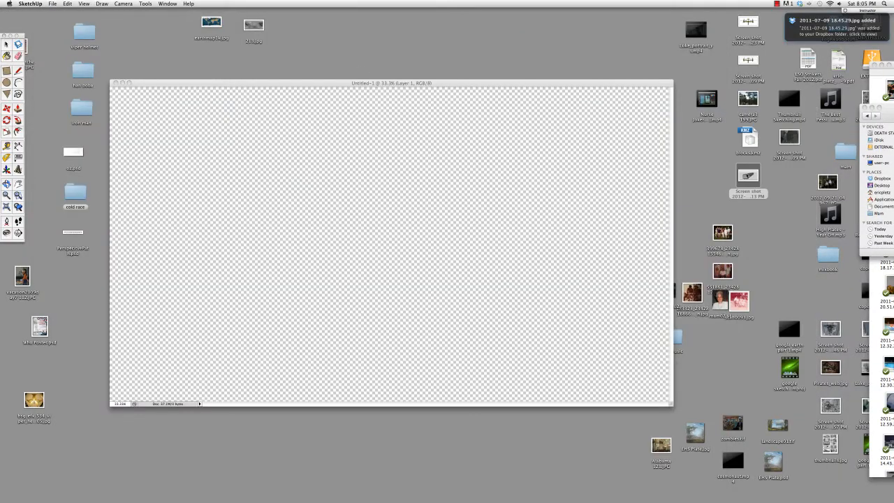
left_click(461, 200)
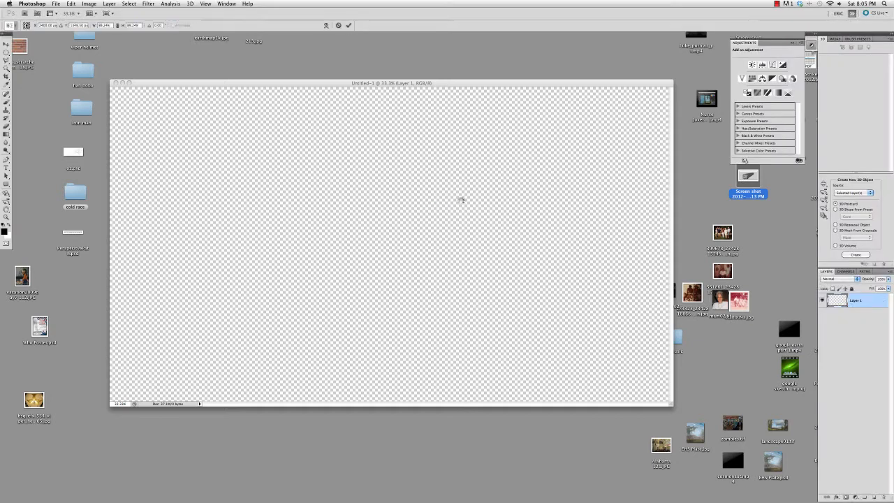
left_click_drag(461, 200, 457, 198)
left_click_drag(207, 338, 164, 366)
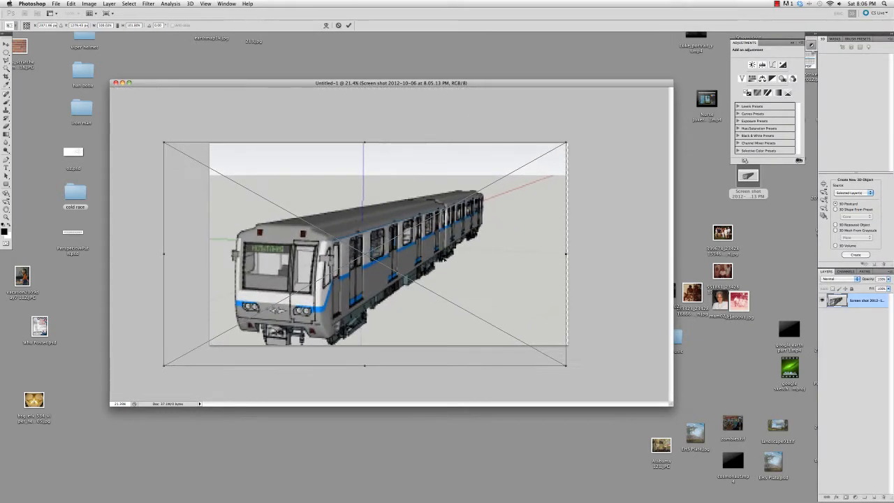
left_click_drag(444, 259, 437, 259)
left_click_drag(559, 142, 577, 140)
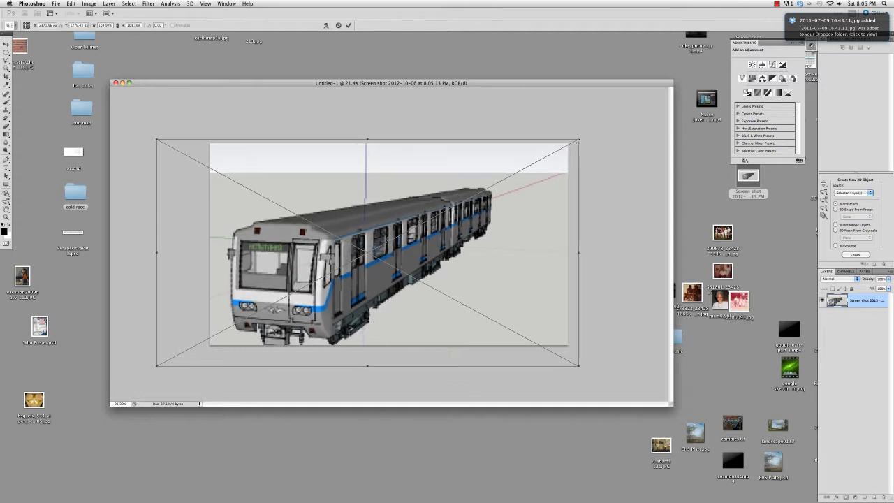
key("Return")
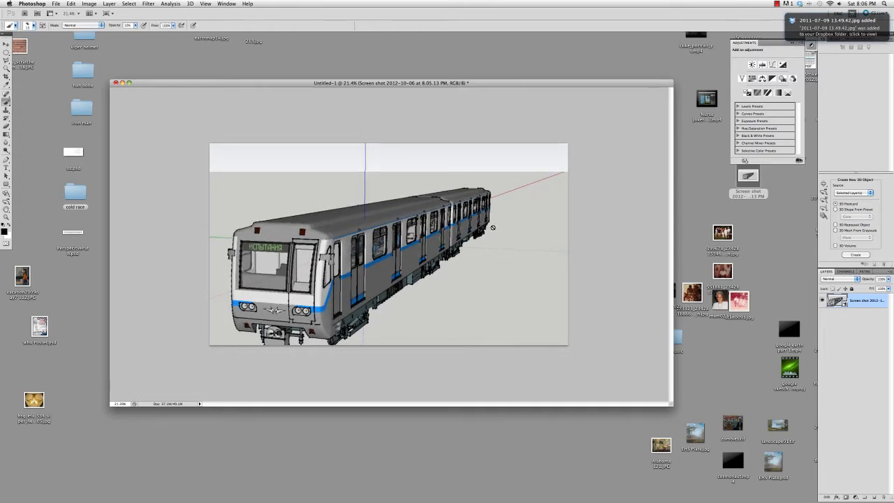
Add an empty layer above the train screenshot and show the document enlarged in full-screen mode
left_click(874, 497)
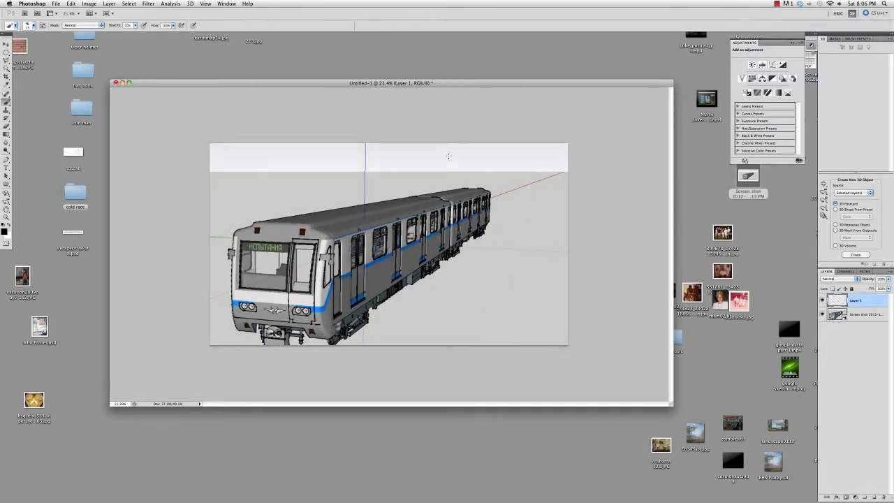
key("f")
mouse_move(426, 214)
left_mouse_down()
mouse_move(459, 203)
mouse_move(438, 210)
left_mouse_up()
left_click_drag(463, 234, 431, 206)
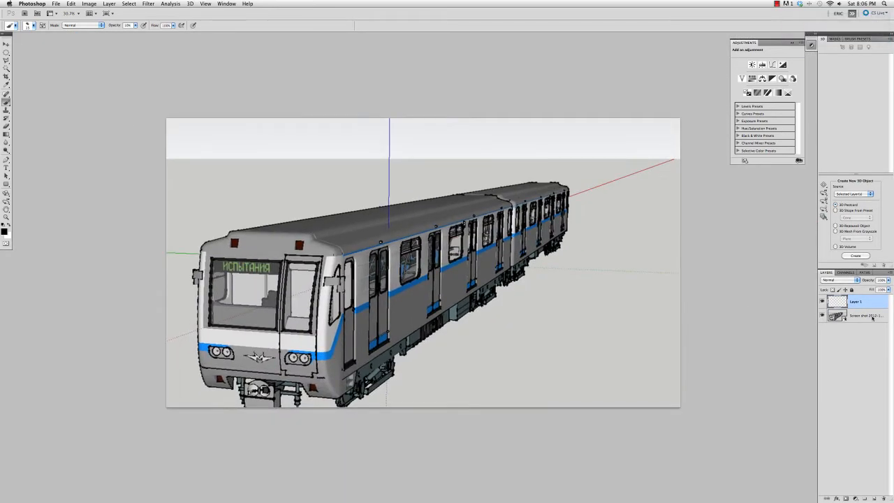
Add a white-filled layer beneath the train screenshot and lower the screenshot layer's opacity so it looks faded
left_click(874, 498)
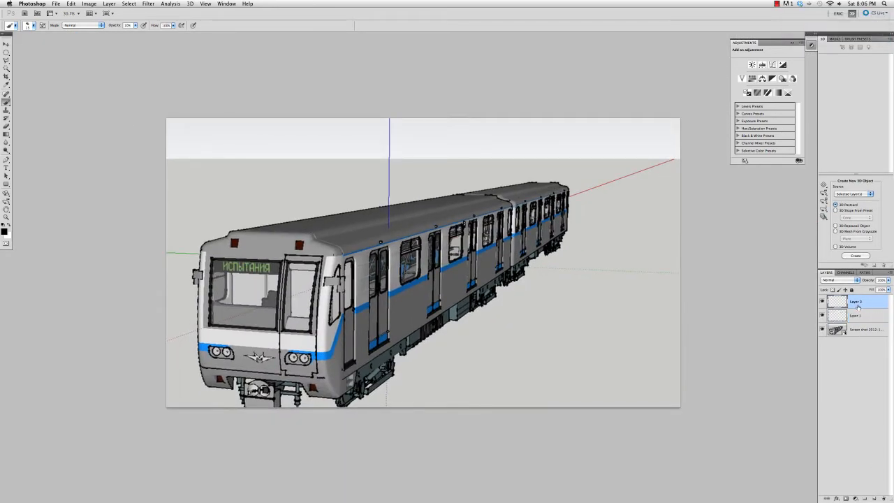
key("x")
key("alt+BackSpace")
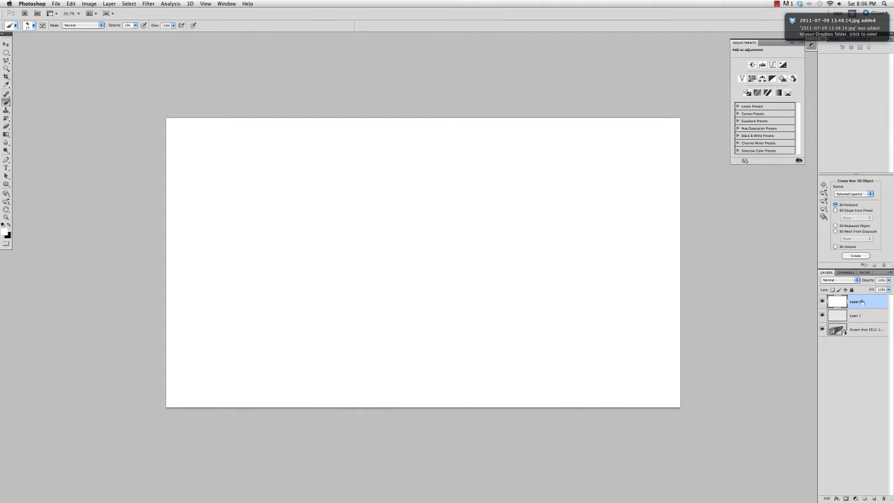
left_click_drag(862, 301, 863, 340)
left_click(863, 317)
left_click_drag(868, 280, 845, 287)
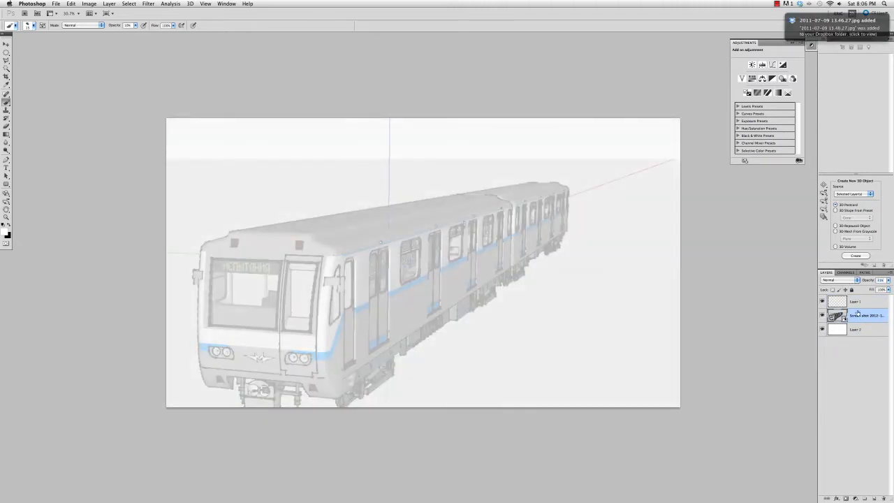
Select the empty Layer 1, show the rulers and place a horizontal guide on the horizon line
left_click(859, 300)
key("super+r")
left_click_drag(409, 35, 416, 159)
Draw Pen tool perspective lines along the train's roof and side edges, converging at the vanishing point on the horizon
key("p")
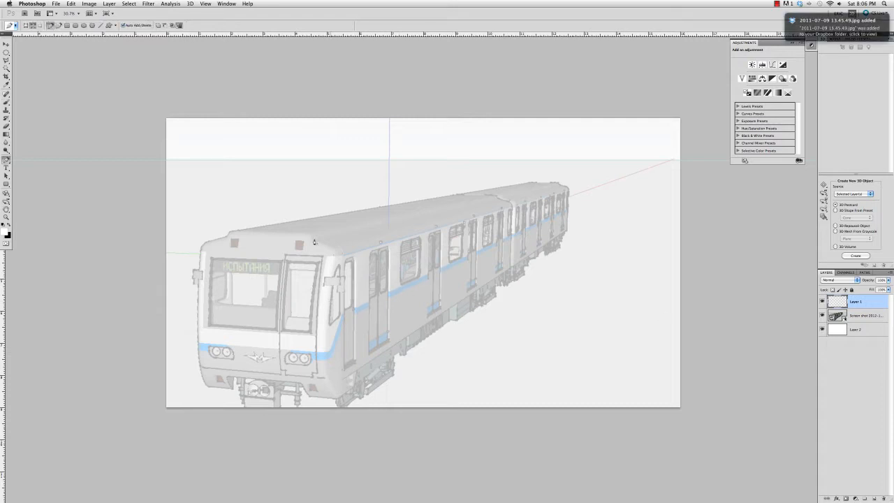
left_click(719, 146)
left_click(570, 234)
left_click(349, 412)
left_click(864, 272)
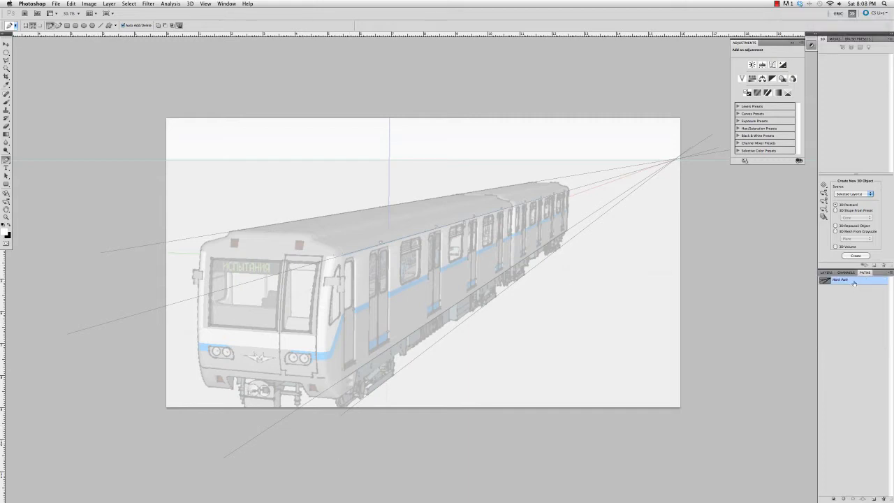
Create a new path and draw three long perspective lines following the front's upper and lower edges and crossing the roof
left_click(873, 499)
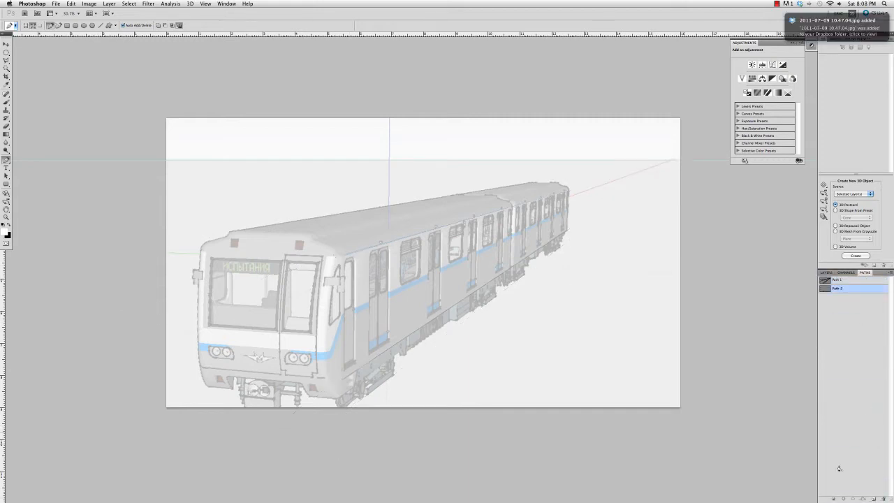
left_click(128, 248)
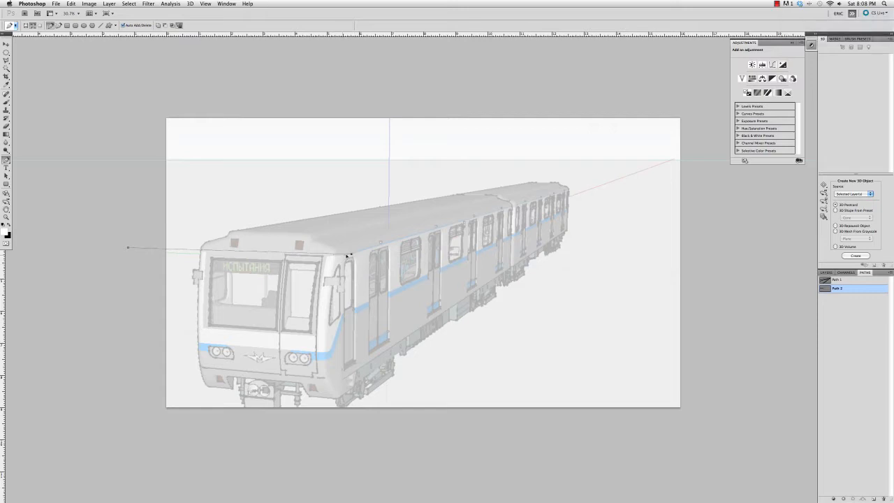
left_click(716, 268)
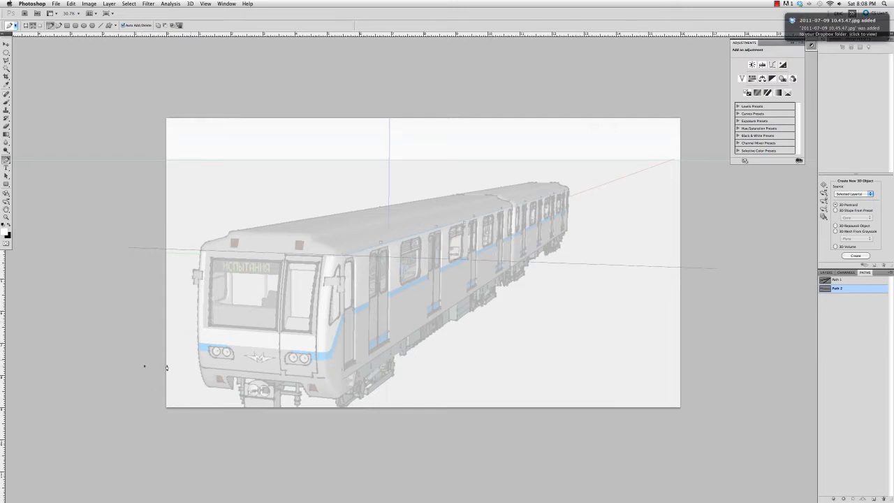
left_click(733, 404)
left_click_drag(144, 366, 139, 363)
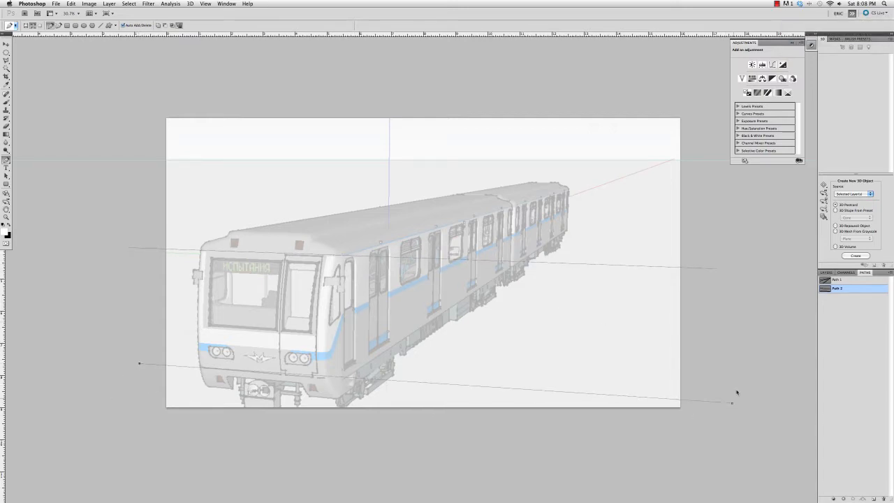
left_click_drag(733, 402, 732, 407)
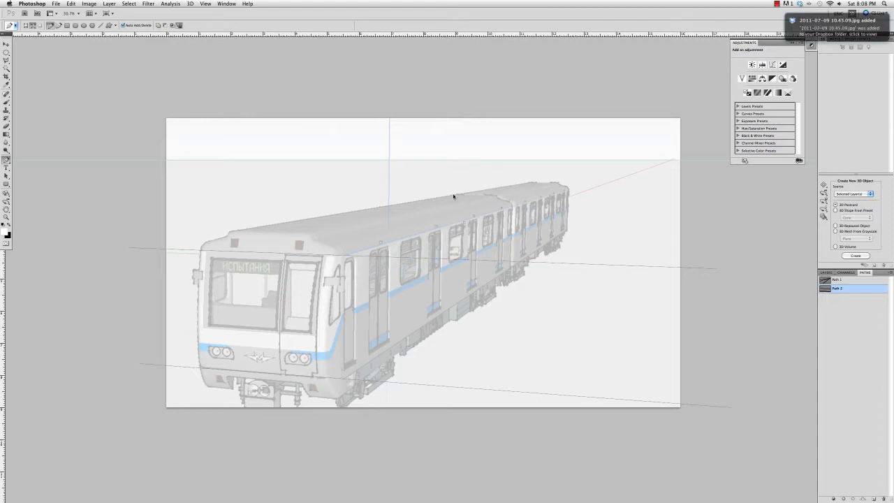
left_click(749, 204)
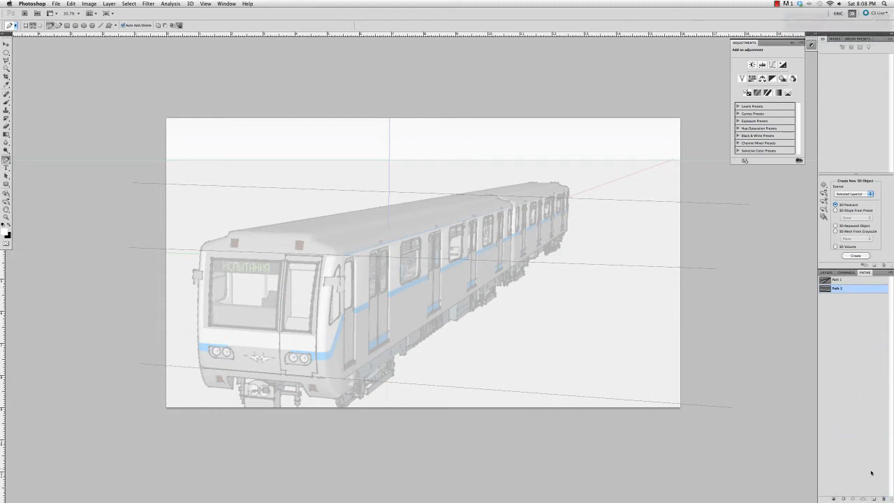
Create a third path and draw three near-vertical lines along the train's front corner and first side doors
left_click(874, 498)
left_click(335, 112)
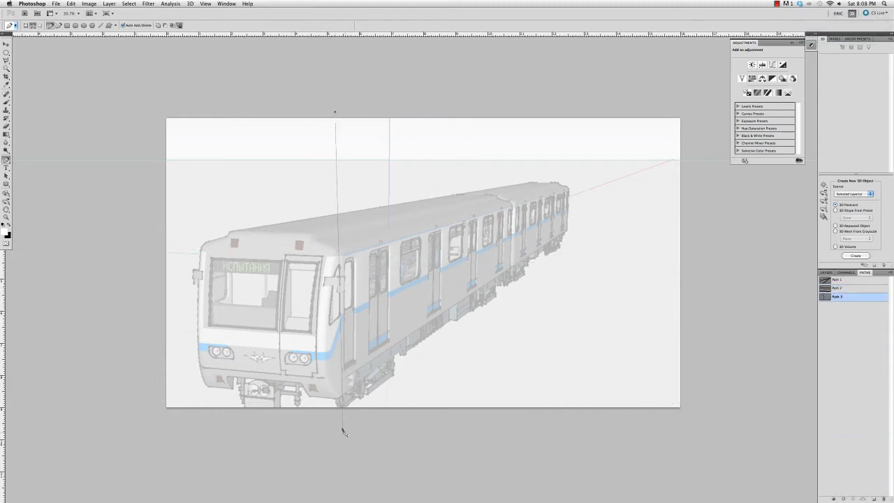
left_click(345, 428)
left_click_drag(335, 111, 343, 112)
left_click(317, 104, "super")
left_click(355, 427)
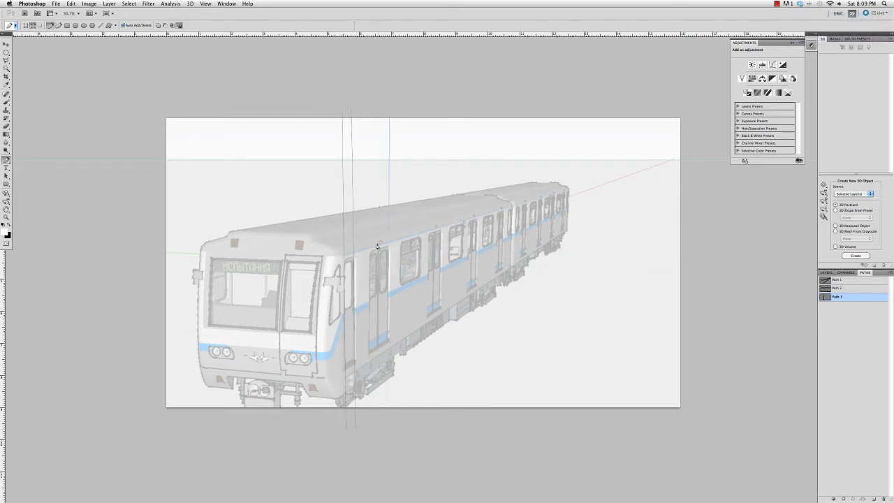
left_click(376, 109)
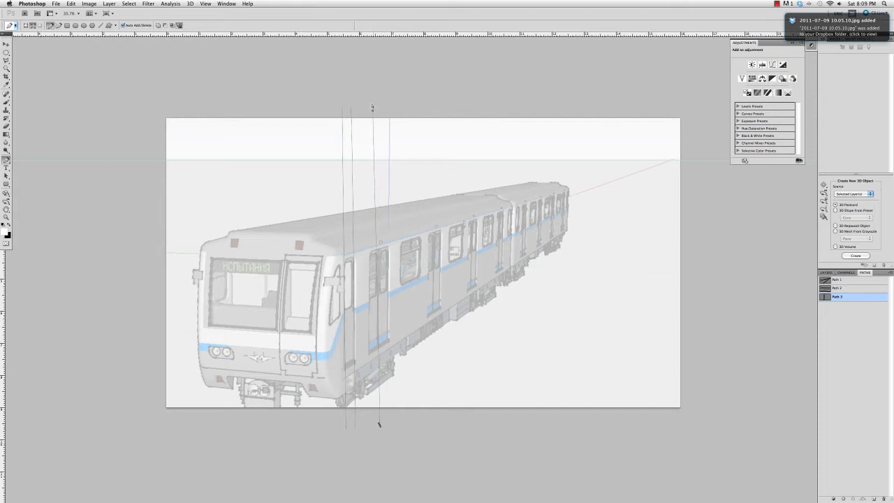
left_click(379, 424)
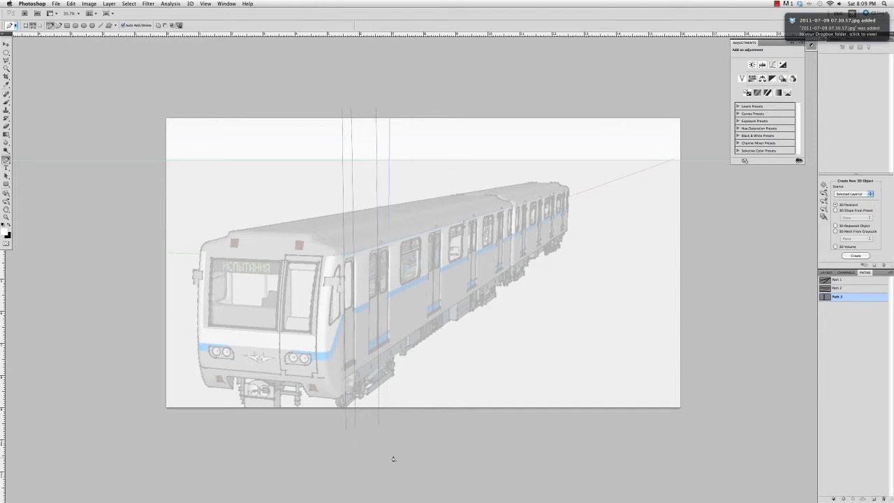
Set the foreground colour to red (ff0000) and stroke the vertical path lines with the Brush on Layer 1
left_click(4, 232)
left_click(529, 57)
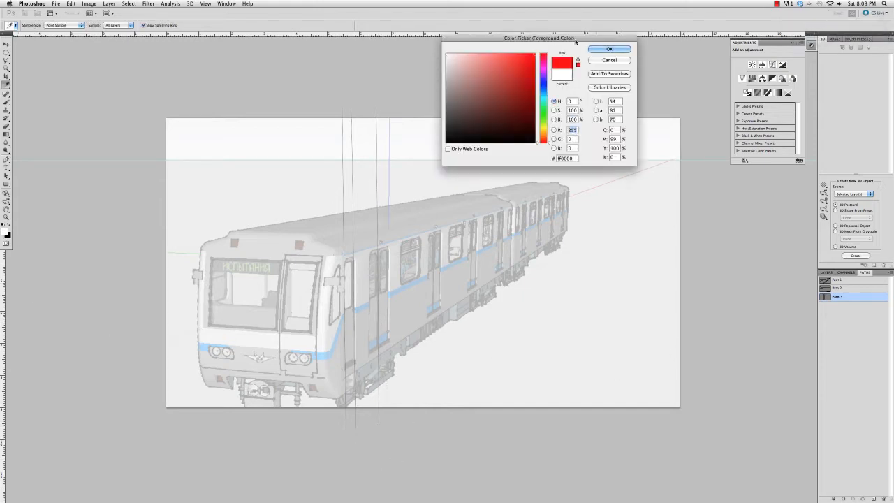
left_click(609, 48)
right_click(357, 228)
left_click(381, 275)
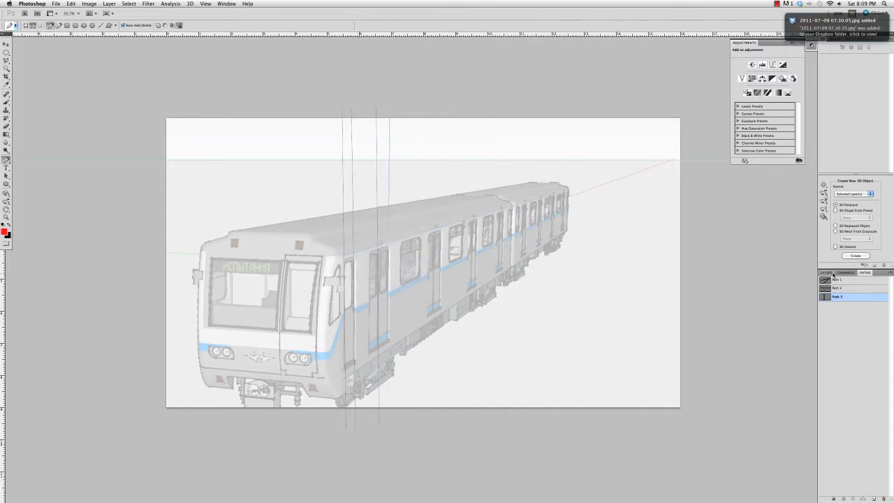
right_click(354, 268)
left_click(377, 328)
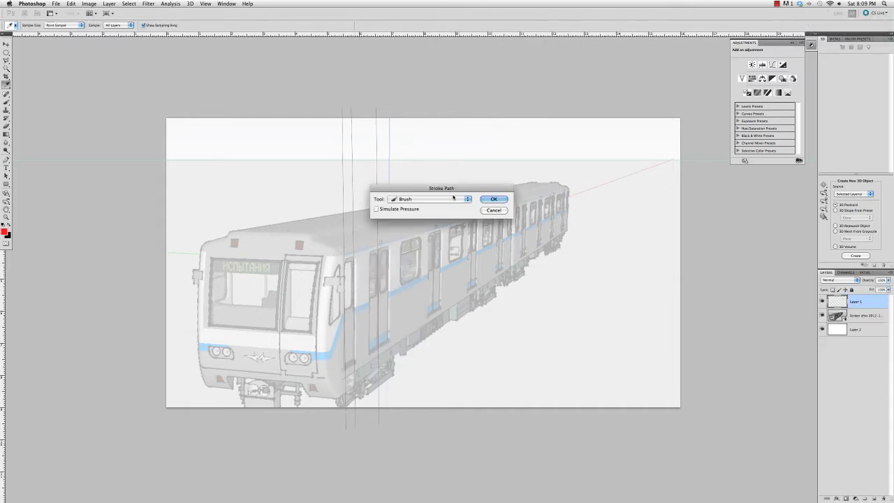
left_click(451, 201)
left_click(494, 199)
Select Path 2, add a new layer and stroke the crosswise perspective lines on it with the red Brush
left_click(865, 272)
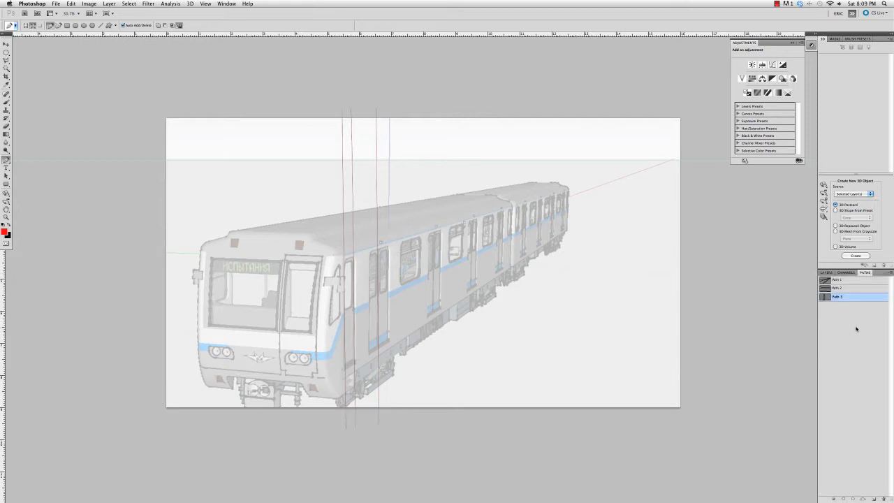
left_click(826, 272)
left_click(875, 499)
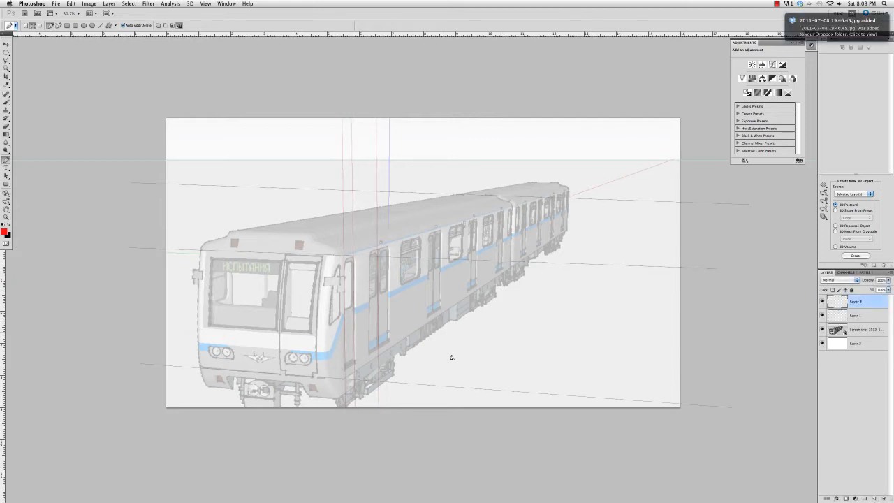
right_click(455, 279)
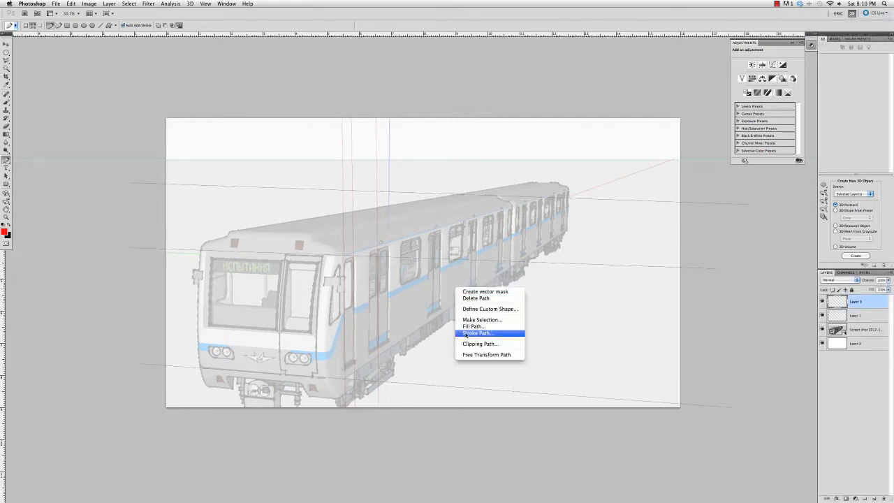
left_click(479, 334)
left_click(490, 201)
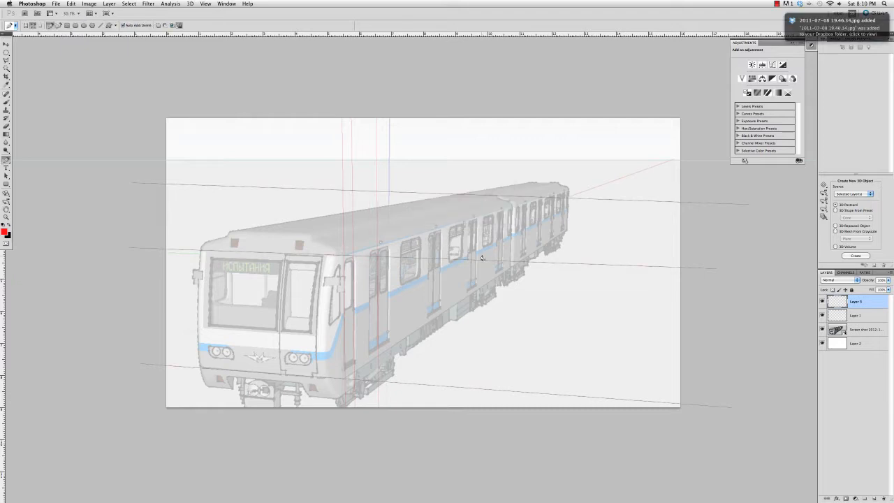
Stroke Path 1's converging lines in red on another new layer, deselect the path and return to the layers
left_click(864, 272)
left_click(831, 280)
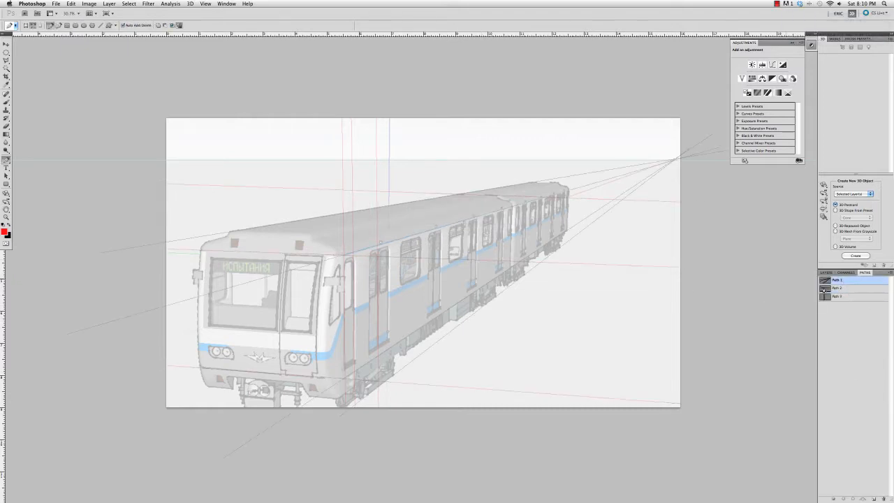
left_click(826, 272)
right_click(405, 230)
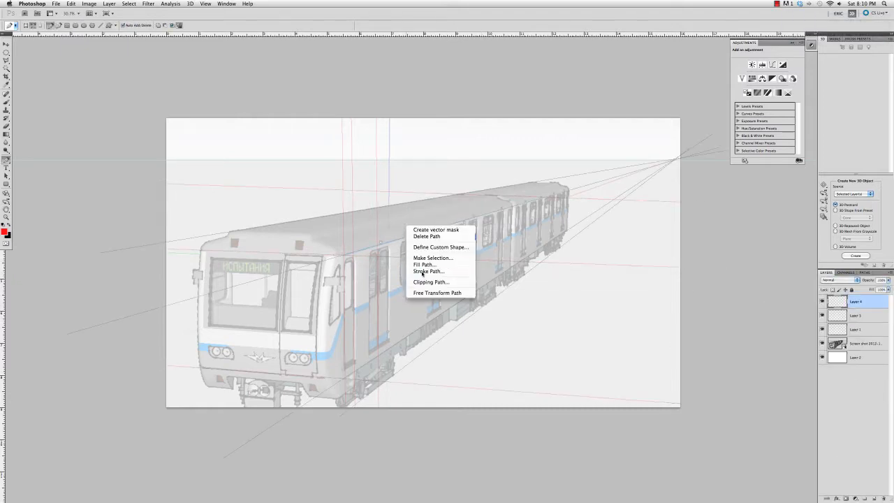
left_click(481, 273)
left_click(865, 272)
left_click(848, 314)
left_click(826, 272)
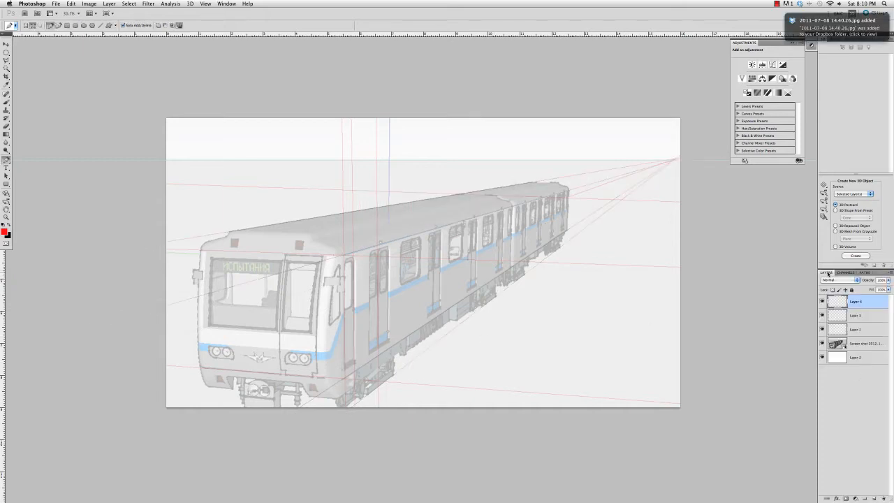
Create a layer group above the three line layers and name it "perspective"
left_click(859, 330, "shift")
left_click(864, 499)
double_click(848, 299)
type("gr")
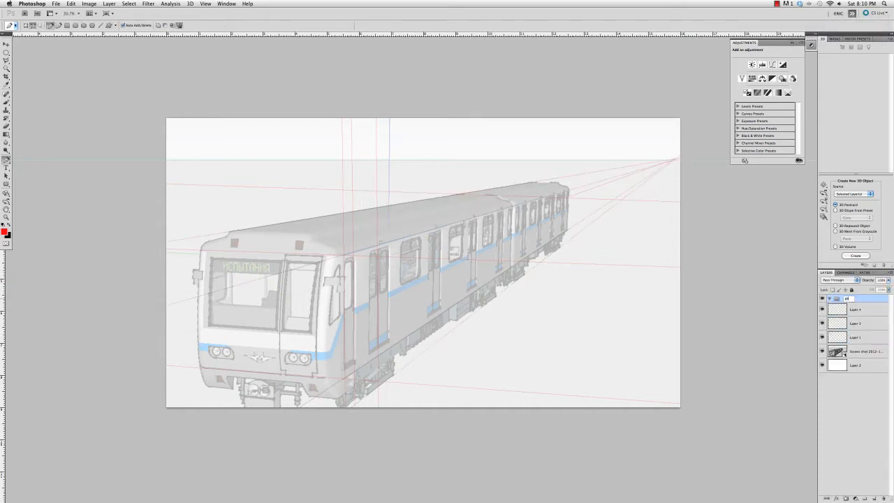
type("rspective")
key("Return")
Move the three line layers into the "perspective" group and collapse the group
left_click(862, 310)
left_click(856, 337, "shift")
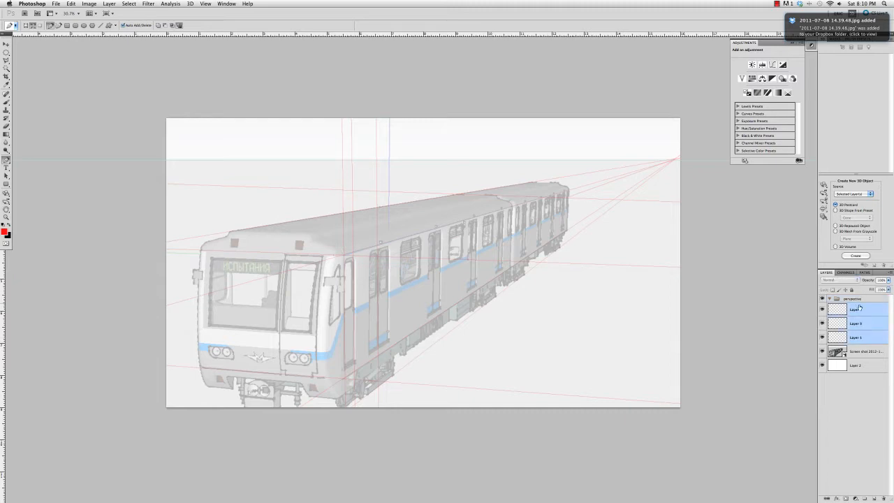
left_click_drag(856, 335, 858, 300)
left_click(830, 299)
Give the "perspective" group a red colour label in its group properties and lock the group completely
right_click(835, 299)
right_click(845, 299)
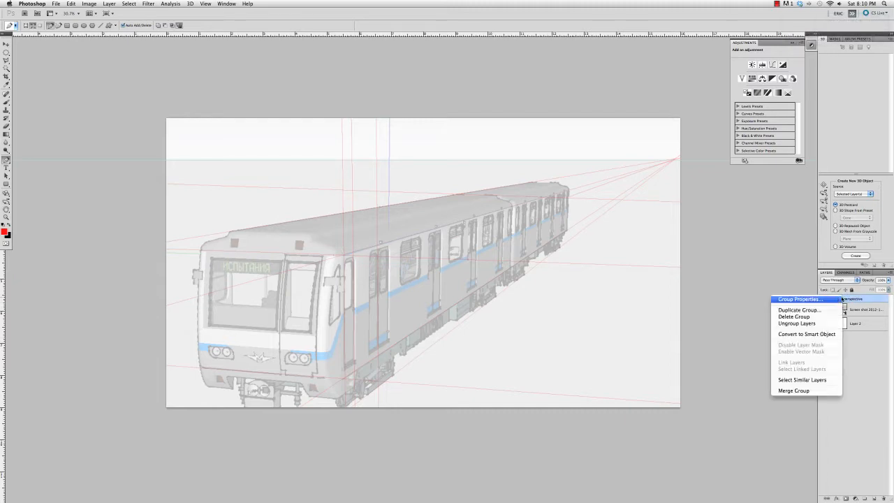
left_click(793, 301)
left_click(477, 247)
left_click(420, 259)
left_click(503, 238)
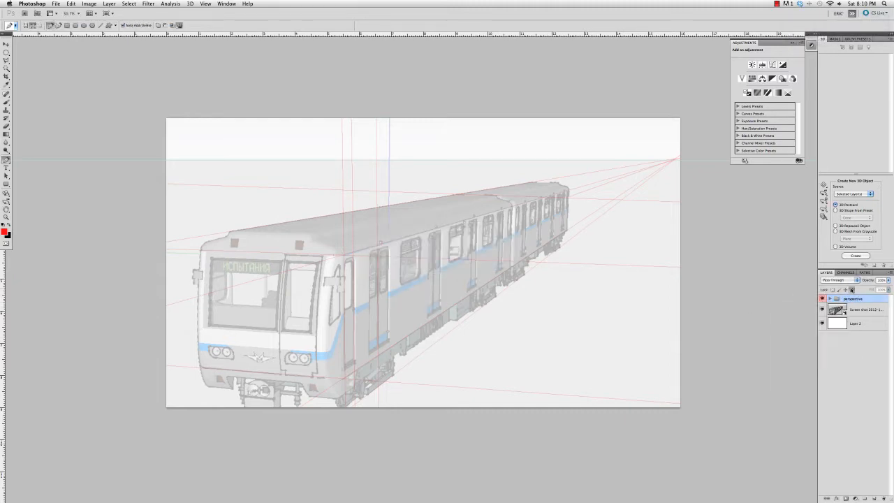
left_click(851, 289)
Add a new layer above the group and brush small figures onto the train roof in default black
left_click(873, 498)
key("b")
key("d")
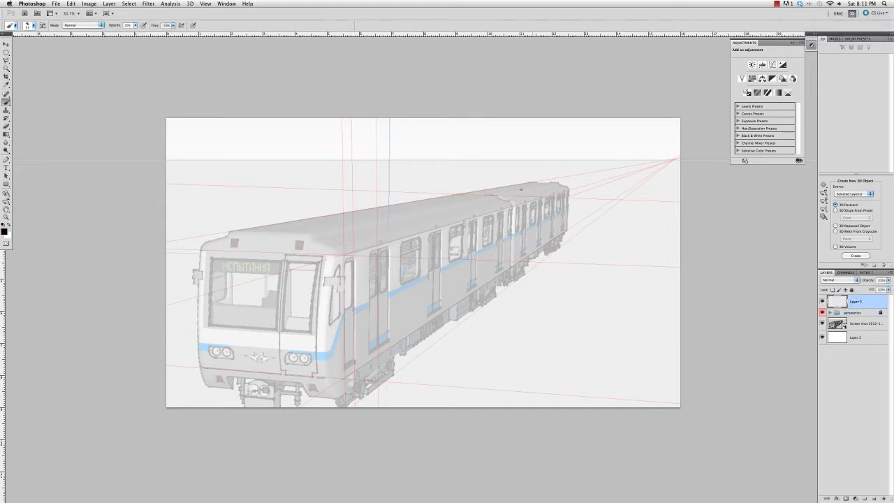
mouse_move(538, 182)
left_mouse_down()
mouse_move(554, 182)
mouse_move(523, 167)
left_mouse_up()
Switch to the workspace that includes the brush, brush presets, swatches and history panels
left_click(225, 4)
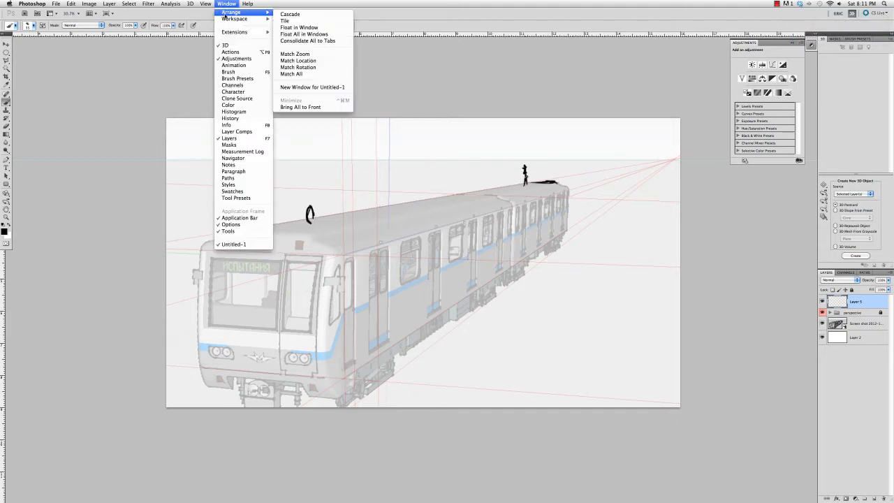
mouse_move(237, 21)
left_click(314, 73)
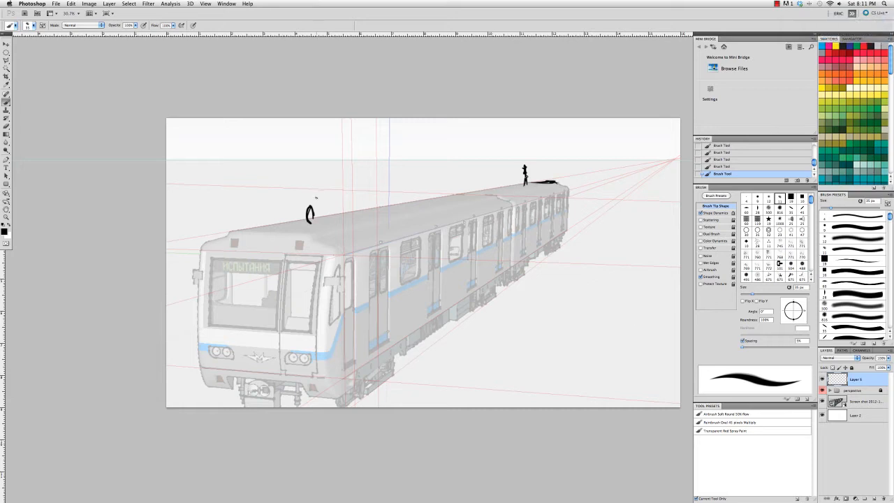
Sketch the body, arms and legs of the figure lying on the front of the train roof
mouse_move(310, 210)
left_mouse_down()
mouse_move(333, 220)
mouse_move(287, 222)
left_mouse_up()
mouse_move(340, 222)
left_mouse_down()
mouse_move(359, 218)
mouse_move(328, 214)
mouse_move(376, 217)
mouse_move(376, 201)
left_mouse_up()
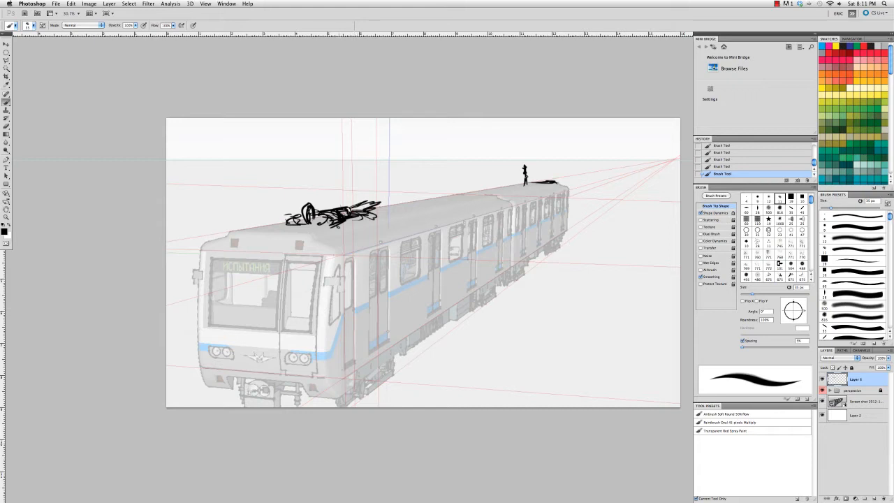
left_click_drag(335, 222, 351, 247)
left_click_drag(291, 227, 255, 229)
Erase the small standing figure and its shadow at the far end of the train roof
key("super+t")
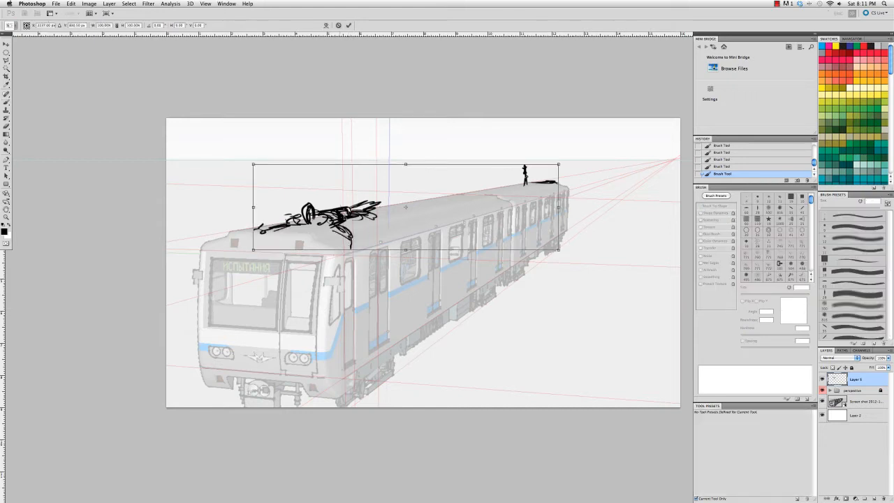
key("Escape")
key("e")
left_click_drag(520, 178, 552, 183)
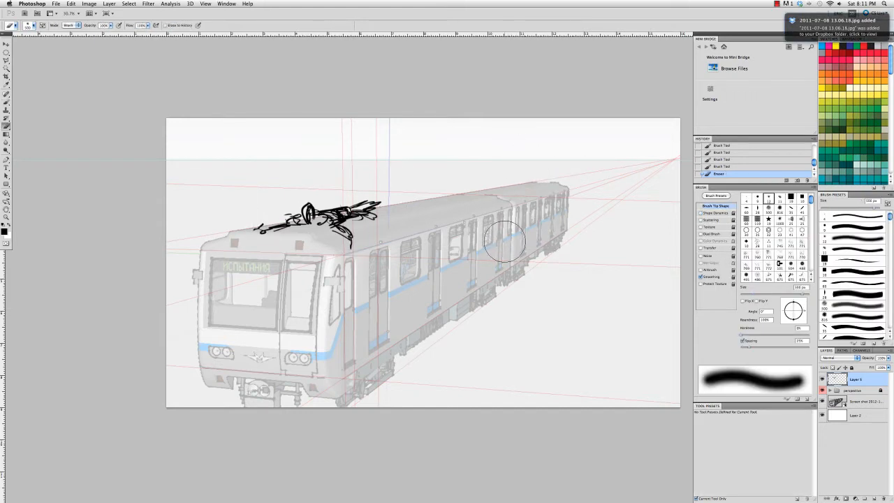
Brush rough receding columns and a roof line along the background wall above the rear of the train
key("b")
left_click_drag(318, 148, 318, 169)
left_click_drag(312, 152, 312, 176)
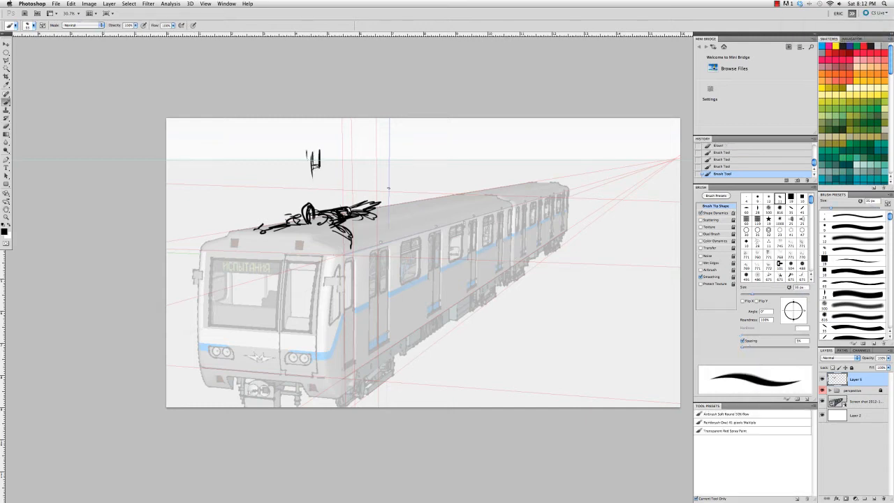
left_click_drag(422, 183, 455, 178)
mouse_move(454, 165)
left_mouse_down()
mouse_move(454, 183)
mouse_move(476, 188)
left_mouse_up()
left_click_drag(480, 165, 480, 180)
left_click_drag(519, 163, 522, 177)
left_click_drag(537, 158, 536, 171)
mouse_move(555, 154)
left_mouse_down()
mouse_move(586, 164)
mouse_move(502, 191)
left_mouse_up()
left_click_drag(513, 168, 579, 162)
mouse_move(495, 145)
left_mouse_down()
mouse_move(574, 153)
mouse_move(489, 180)
left_mouse_up()
mouse_move(460, 140)
left_mouse_down()
mouse_move(497, 146)
mouse_move(489, 148)
left_mouse_up()
left_click_drag(467, 143, 467, 183)
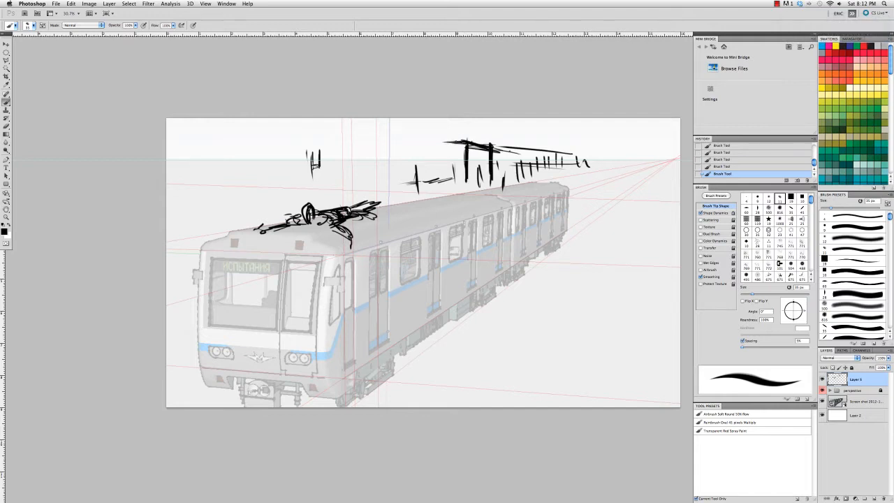
left_click_drag(433, 152, 433, 174)
left_click_drag(449, 155, 449, 186)
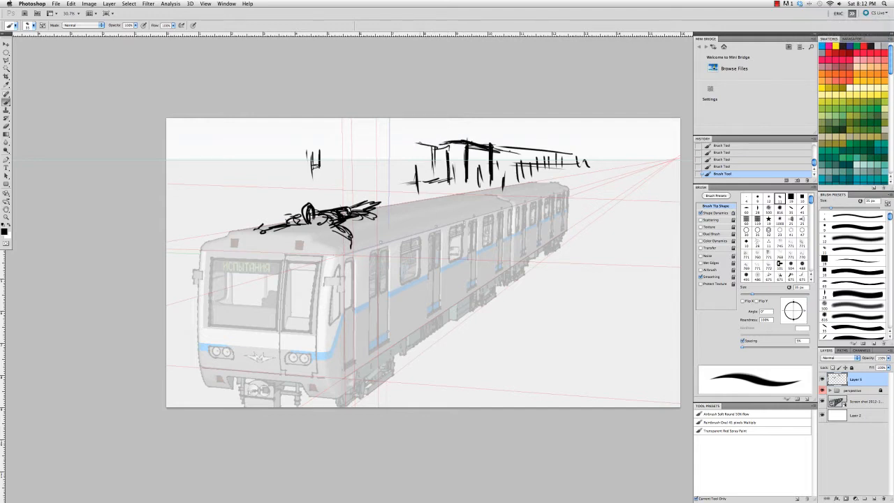
Sketch a row of arches and pillars along the background wall, growing larger toward the front of the train
left_click_drag(406, 137, 447, 149)
left_click_drag(396, 139, 397, 175)
left_click_drag(372, 128, 373, 196)
mouse_move(382, 148)
left_mouse_down()
mouse_move(381, 179)
mouse_move(300, 123)
mouse_move(286, 176)
left_mouse_up()
left_click_drag(299, 195, 362, 142)
left_click_drag(404, 181, 432, 149)
left_click_drag(473, 187, 486, 156)
mouse_move(260, 172)
left_mouse_down()
mouse_move(263, 209)
mouse_move(246, 211)
left_mouse_up()
mouse_move(167, 138)
left_mouse_down()
mouse_move(250, 166)
mouse_move(207, 134)
left_mouse_up()
mouse_move(202, 146)
left_mouse_down()
mouse_move(236, 182)
mouse_move(233, 214)
left_mouse_up()
left_click_drag(331, 149, 351, 197)
left_click_drag(348, 196, 356, 186)
left_click_drag(328, 150, 349, 165)
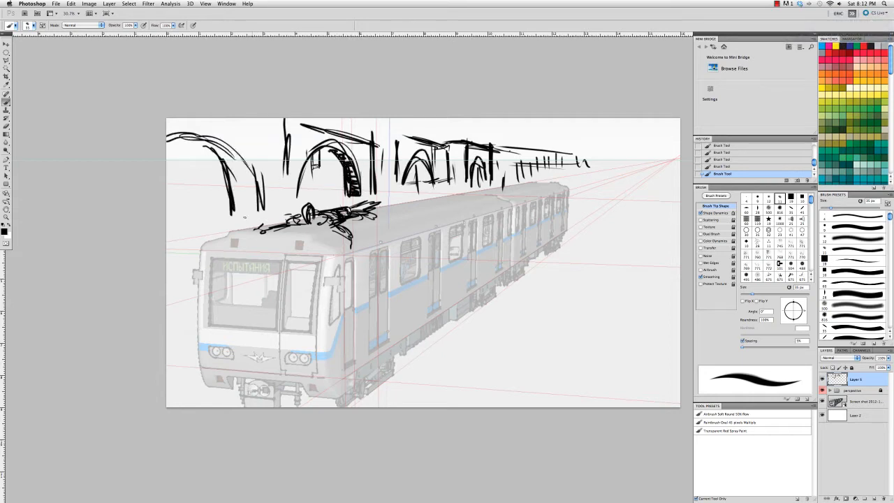
Hatch dark shading into the inner sides of the background arches
left_click_drag(233, 185, 253, 211)
left_click_drag(224, 161, 255, 193)
left_click_drag(205, 143, 240, 166)
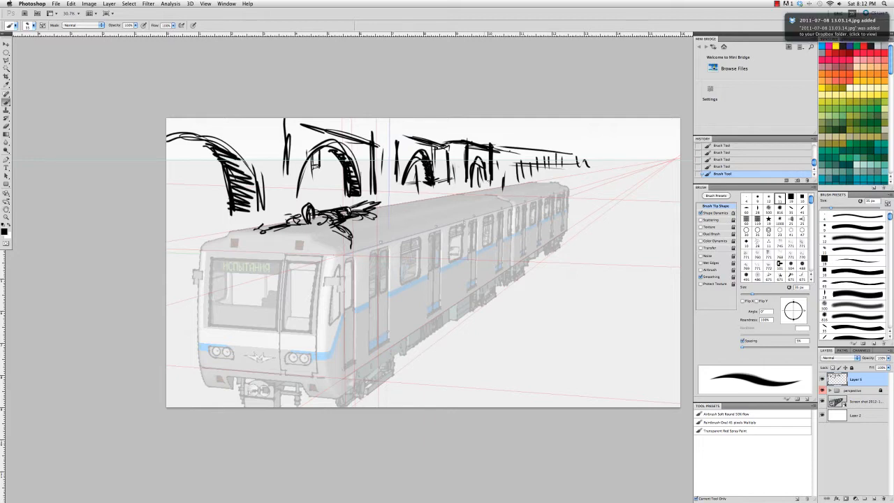
left_click_drag(481, 183, 486, 162)
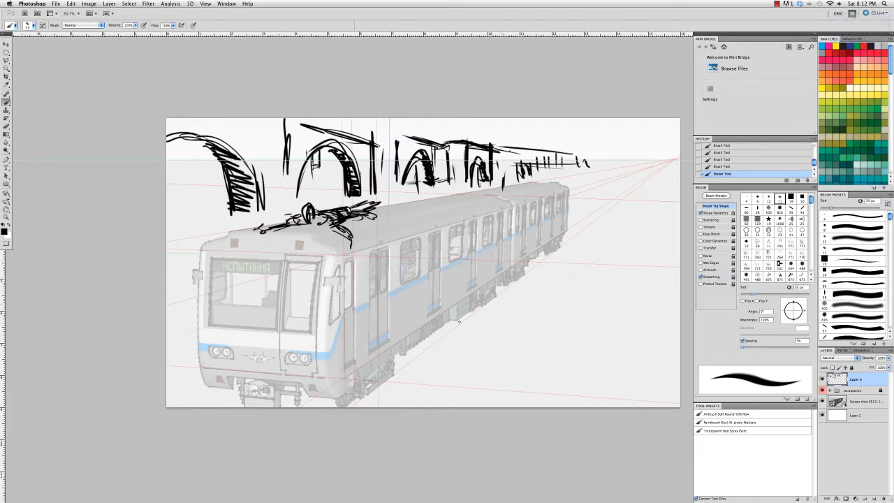
Hatch ground shadows along the train's lower side edge and below its front
left_click_drag(388, 376, 428, 349)
left_click_drag(422, 345, 458, 328)
left_click_drag(391, 370, 450, 328)
left_click_drag(269, 408, 290, 398)
left_click_drag(215, 408, 258, 395)
left_click_drag(176, 408, 219, 398)
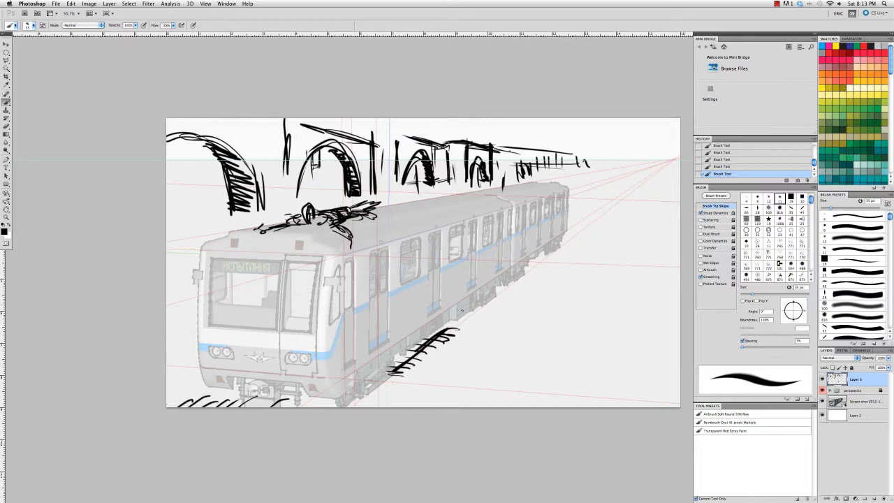
Sketch converging track lines behind the train and a dark tunnel entrance near the vanishing point
left_click_drag(534, 243, 676, 146)
left_click_drag(546, 214, 621, 165)
mouse_move(557, 193)
left_mouse_down()
mouse_move(619, 165)
mouse_move(632, 136)
left_mouse_up()
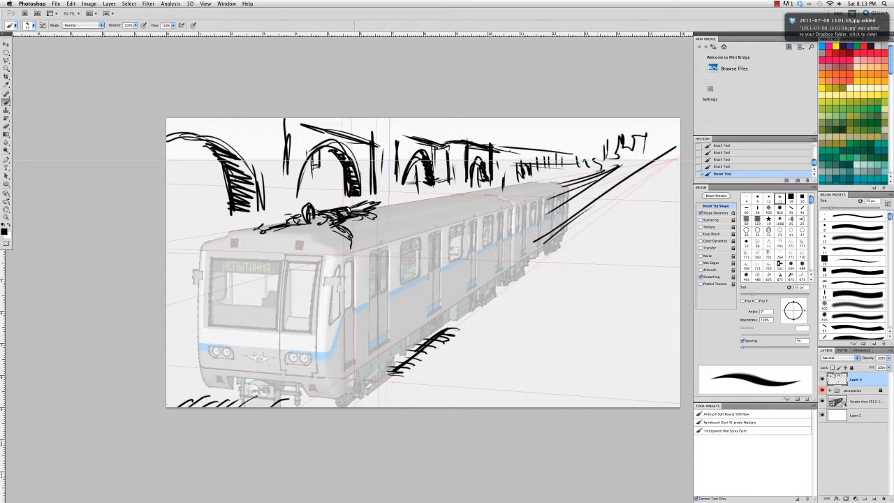
left_click_drag(599, 168, 612, 147)
left_click_drag(611, 146, 644, 191)
left_click_drag(600, 165, 652, 135)
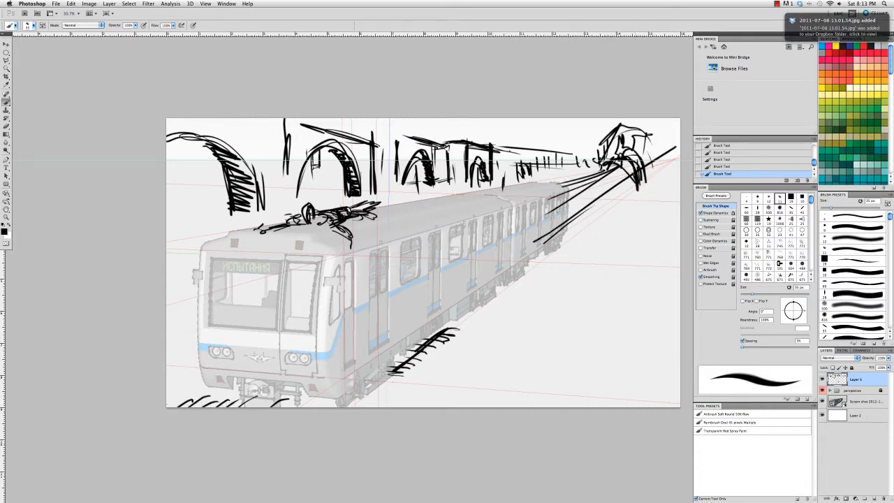
left_click_drag(602, 184, 634, 159)
left_click_drag(620, 213, 648, 180)
left_click_drag(580, 247, 635, 193)
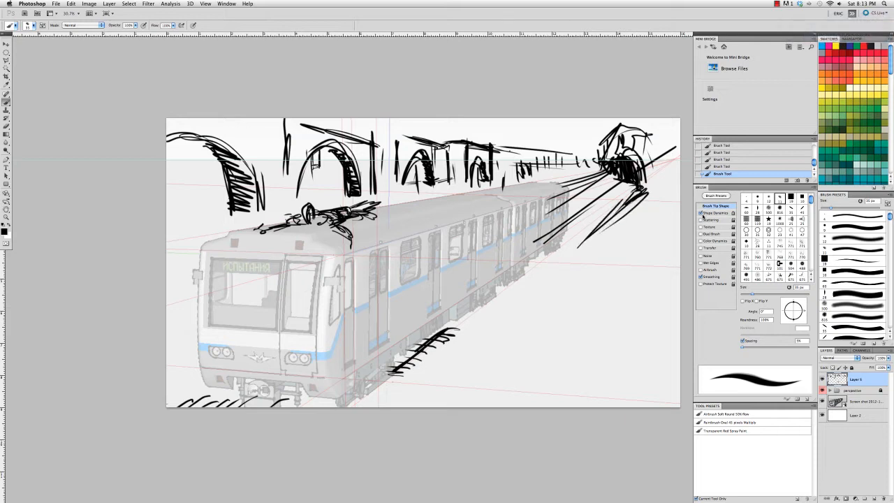
Turn off Shape Dynamics, set the brush to 25 px, draw two long platform-edge lines and shade the track behind the train
left_click(701, 213)
key("bracketleft")
left_click_drag(384, 408, 613, 215)
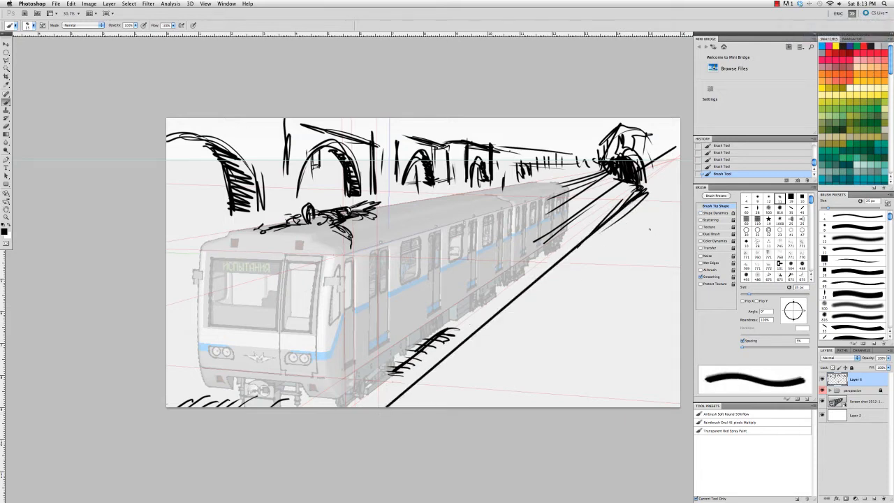
mouse_move(389, 406)
left_mouse_down()
mouse_move(652, 184)
mouse_move(641, 196)
mouse_move(675, 185)
left_mouse_up()
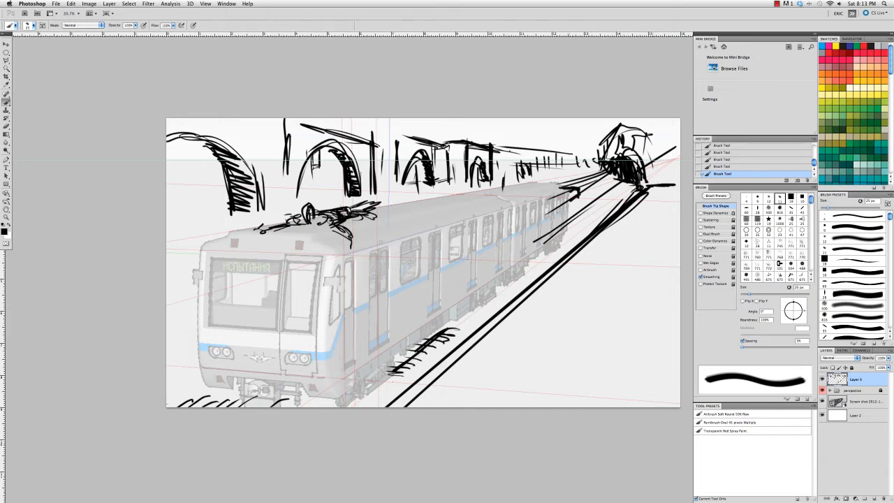
mouse_move(581, 190)
left_mouse_down()
mouse_move(568, 199)
mouse_move(573, 211)
left_mouse_up()
mouse_move(618, 193)
left_mouse_down()
mouse_move(569, 235)
mouse_move(568, 217)
left_mouse_up()
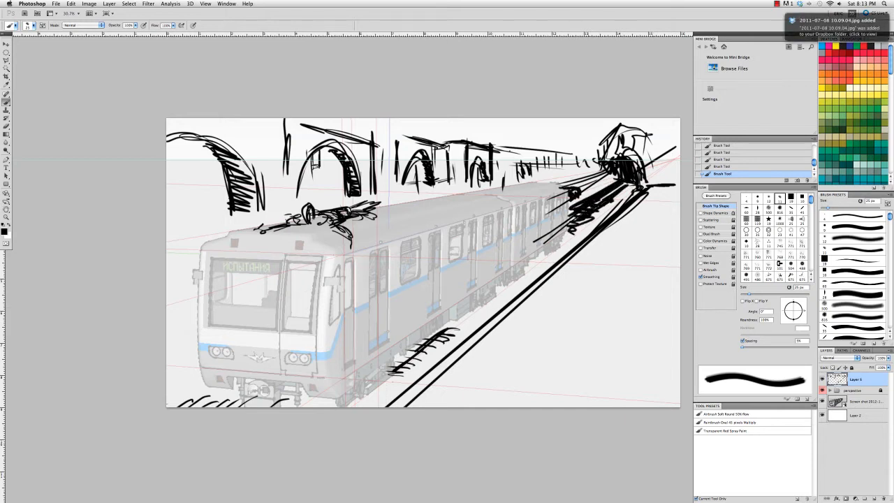
Brush dark strokes into the windows along the train's side and shade around the roof figure
left_click_drag(487, 221, 486, 245)
left_click_drag(505, 213, 503, 238)
left_click_drag(461, 238, 456, 263)
mouse_move(433, 240)
left_mouse_down()
mouse_move(430, 272)
mouse_move(407, 289)
left_mouse_up()
left_click_drag(384, 257, 380, 288)
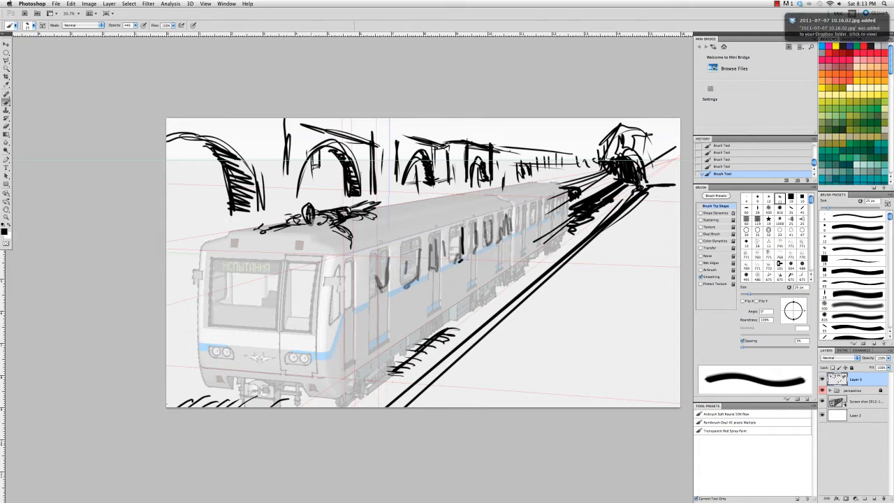
left_click_drag(312, 217, 352, 243)
left_click_drag(295, 231, 272, 236)
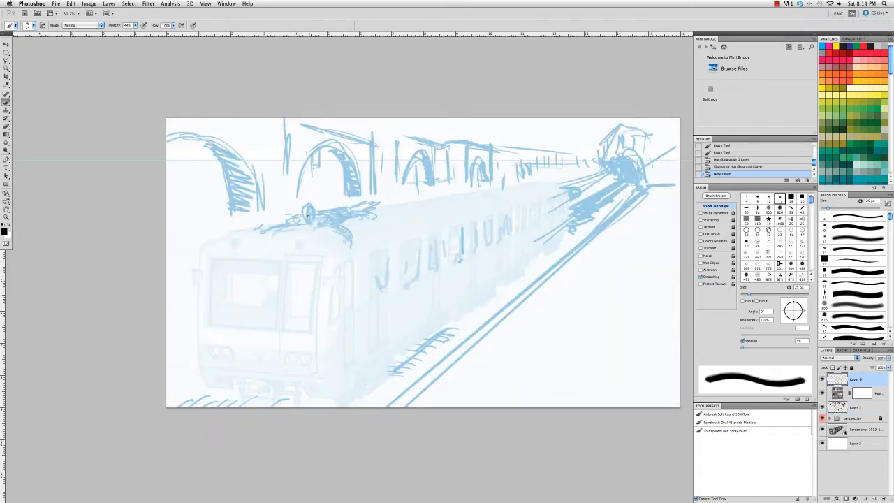
left_click_drag(308, 216, 310, 221)
left_click_drag(306, 208, 309, 222)
left_click_drag(312, 210, 308, 220)
key("alt+super+z")
key("alt+super+z")
Turn Shape Dynamics on, redraw the roof figure in black and sketch a driver behind the smaller front window
left_click(701, 212)
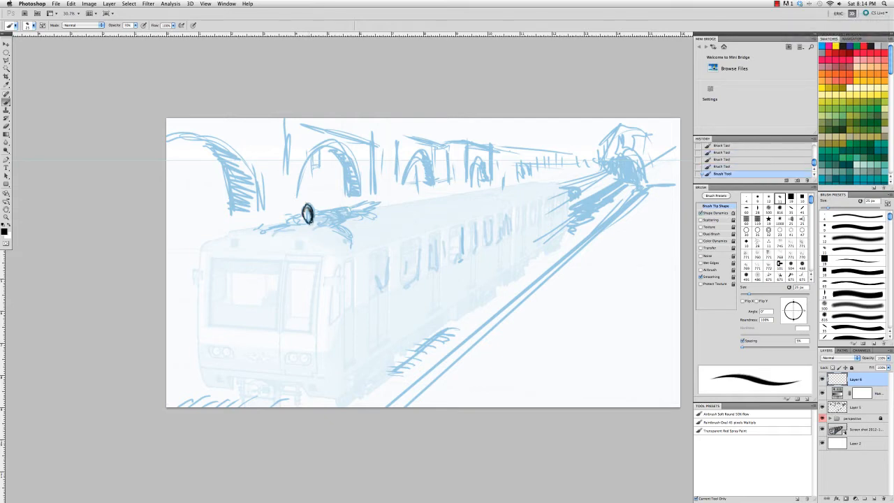
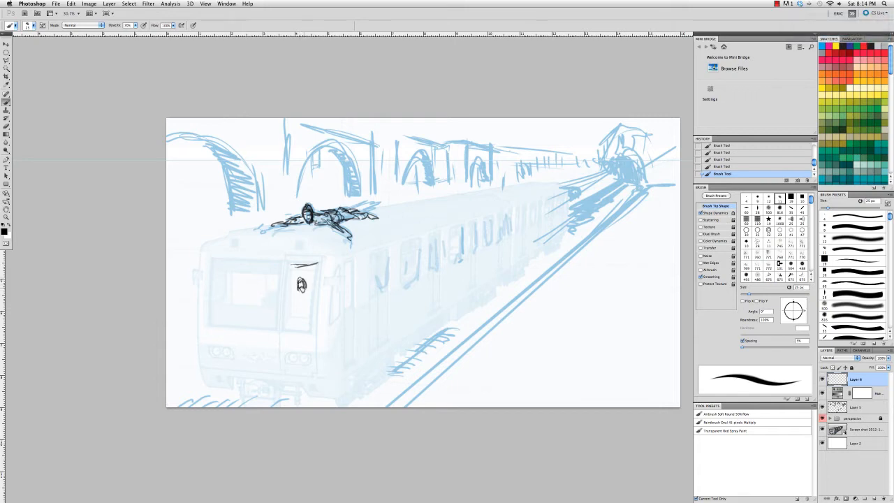
left_click_drag(291, 304, 293, 317)
left_click_drag(307, 296, 302, 310)
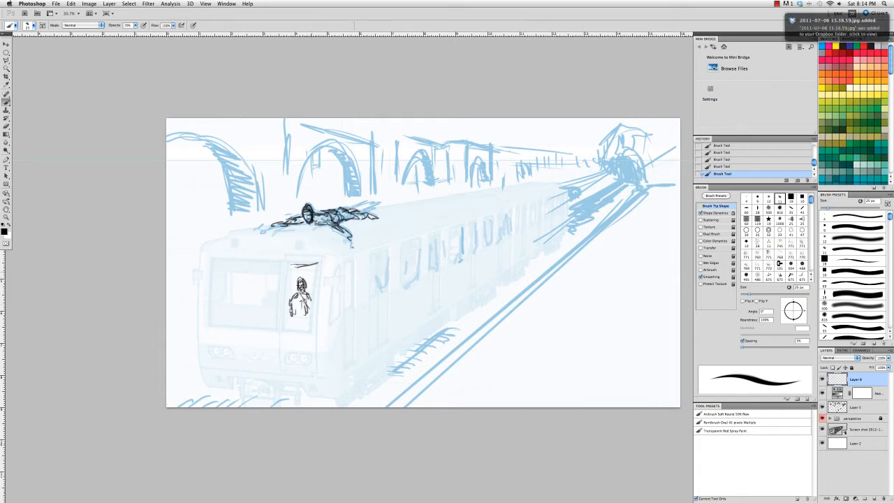
Sketch a standing figure on the platform with slanted guide lines toward the horizon for scaling distant figures
left_click_drag(607, 233, 605, 335)
left_click_drag(666, 170, 611, 319)
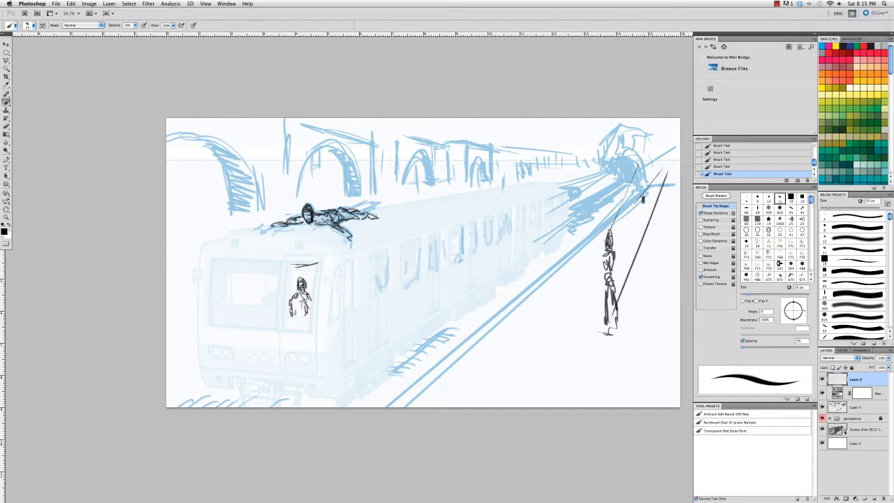
Lasso and reposition the small distant figures on the platform, and erase the slanted guide lines
key("l")
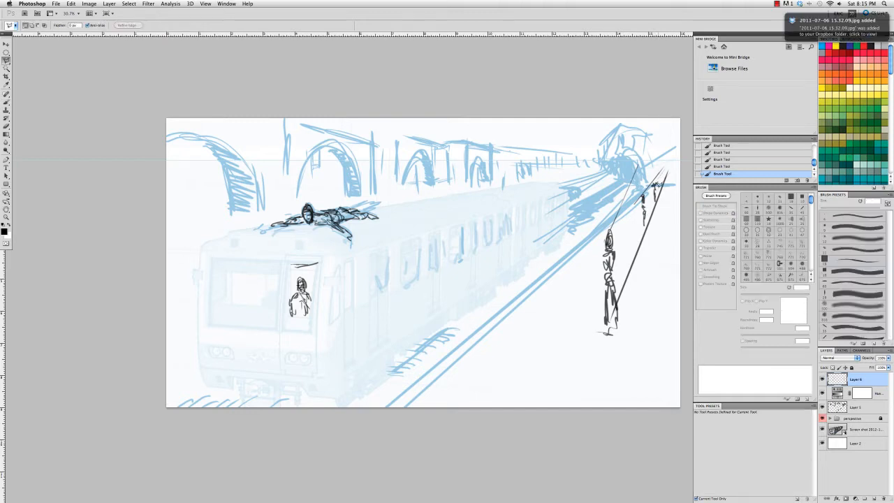
mouse_move(657, 184)
left_mouse_down()
mouse_move(646, 186)
mouse_move(654, 229)
mouse_move(646, 206)
mouse_move(653, 218)
mouse_move(663, 212)
mouse_move(663, 245)
mouse_move(652, 203)
mouse_move(660, 182)
mouse_move(620, 302)
left_mouse_up()
key("v")
key("ctrl+d")
key("l")
key("v")
key("ctrl+d")
key("b")
key("e")
Raise the opacity of the train screenshot layer and hide the Hue/Saturation layer, keeping both sketch layers visible
left_click(856, 432)
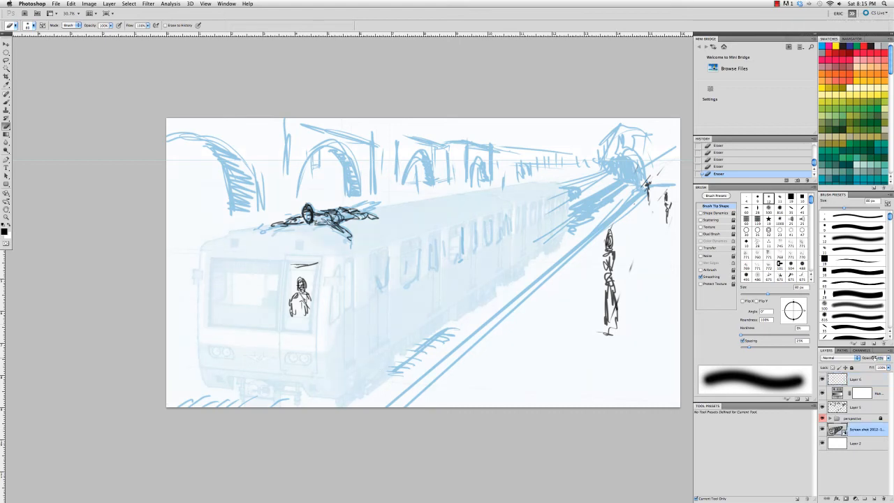
left_click_drag(865, 359, 869, 361)
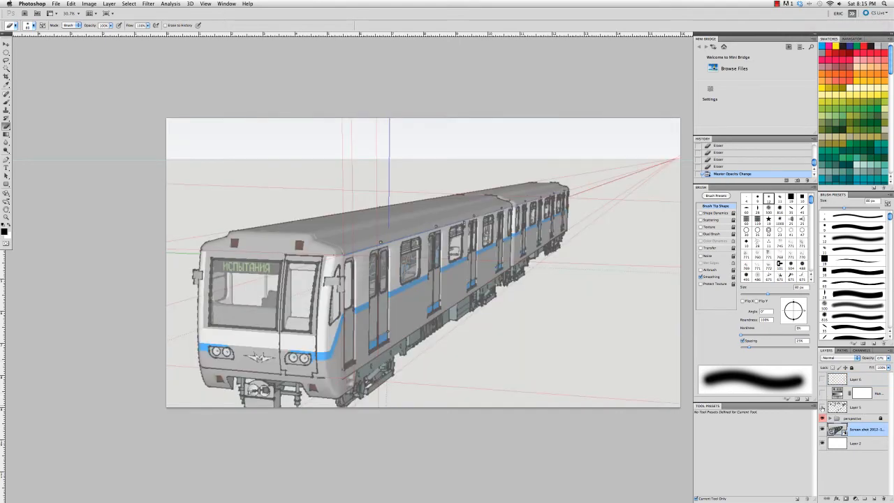
left_click(822, 395)
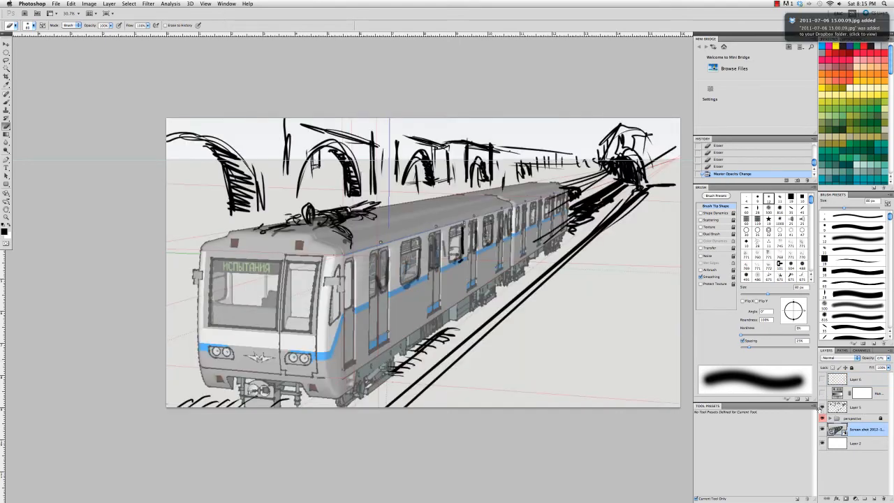
left_click(822, 380)
left_click(822, 394)
left_click(822, 408)
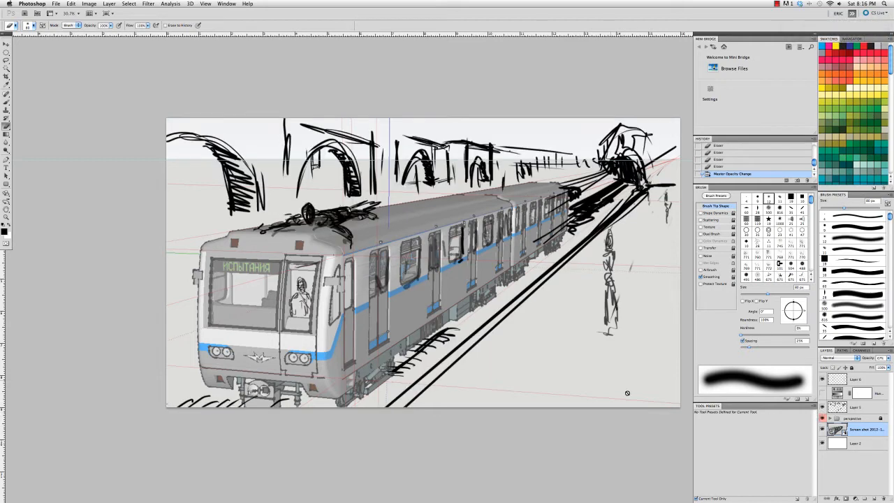
Crop the artwork to a tilted frame holding the train, the standing platform figure and the distant tunnel mouth
scroll(479, 357, "down", 3)
scroll(479, 357, "up", 3)
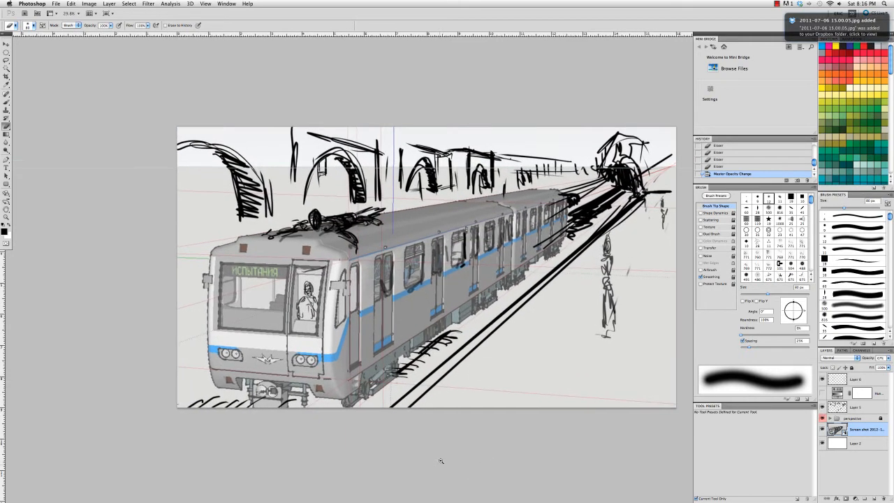
key("c")
left_click_drag(182, 159, 641, 388)
left_click_drag(648, 142, 639, 106)
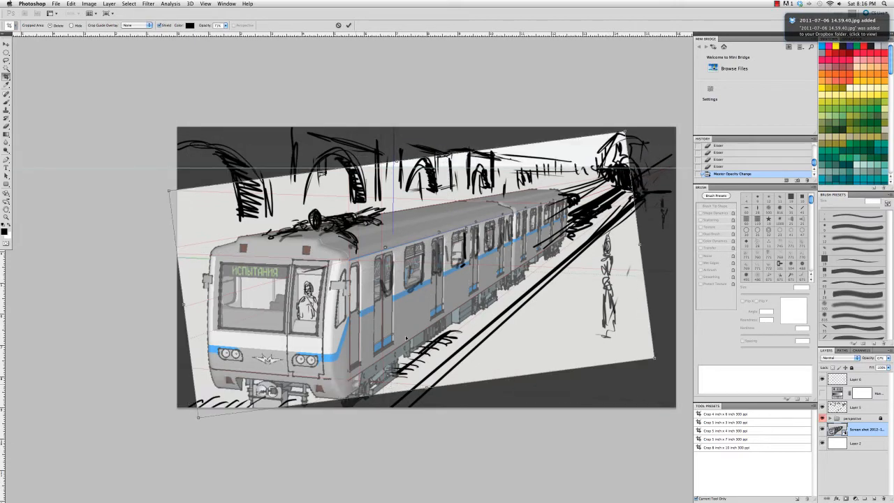
left_click_drag(198, 416, 234, 382)
left_click_drag(405, 324, 409, 356)
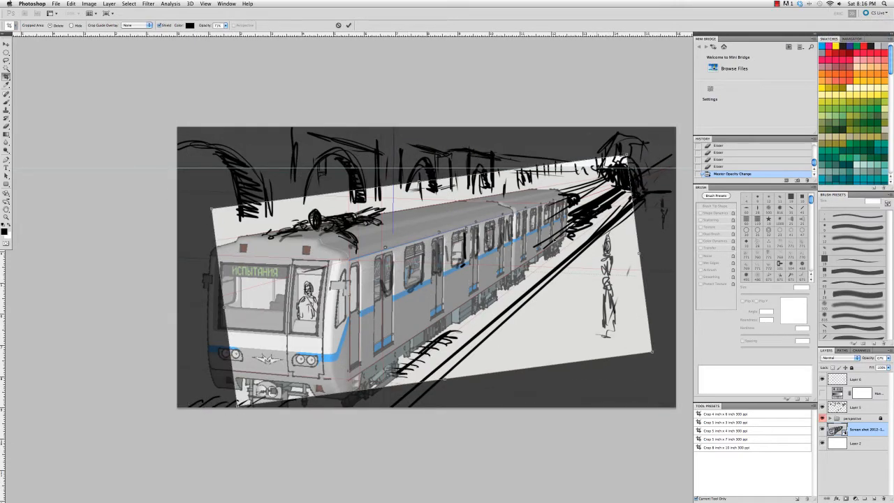
left_click_drag(209, 206, 194, 203)
mouse_move(302, 262)
left_mouse_down()
mouse_move(286, 261)
mouse_move(312, 259)
left_mouse_up()
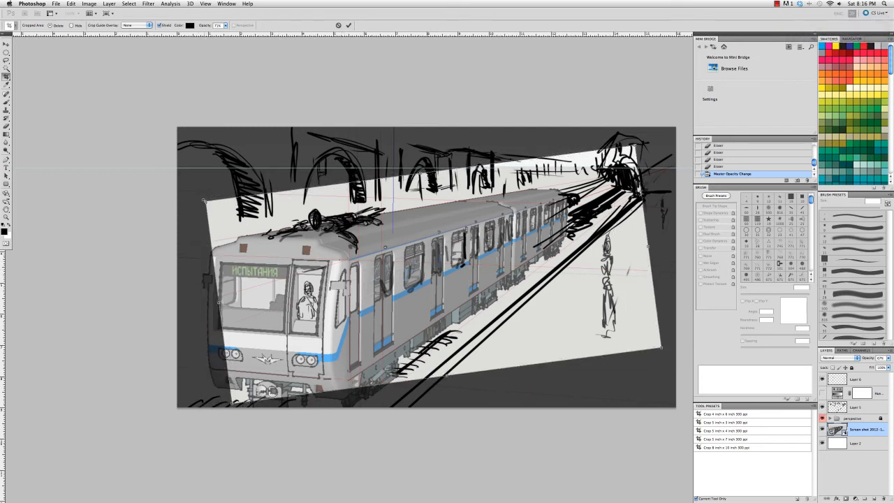
left_click_drag(206, 202, 180, 189)
key("Escape")
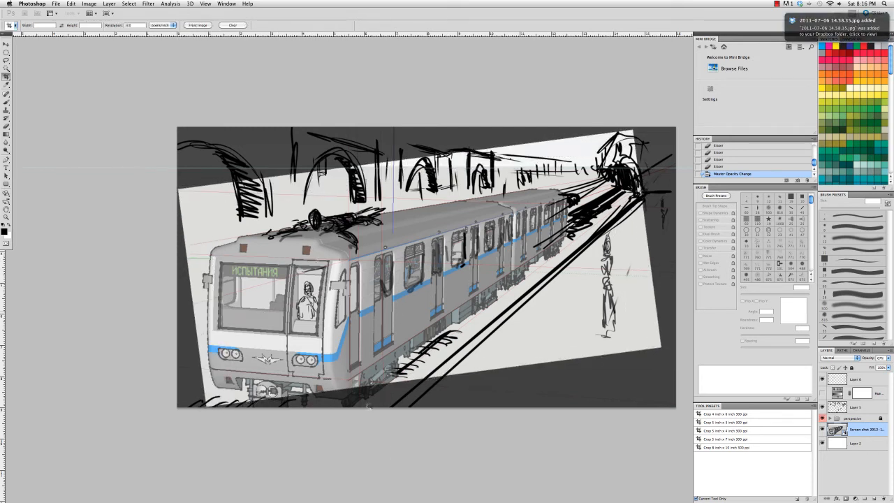
key("Return")
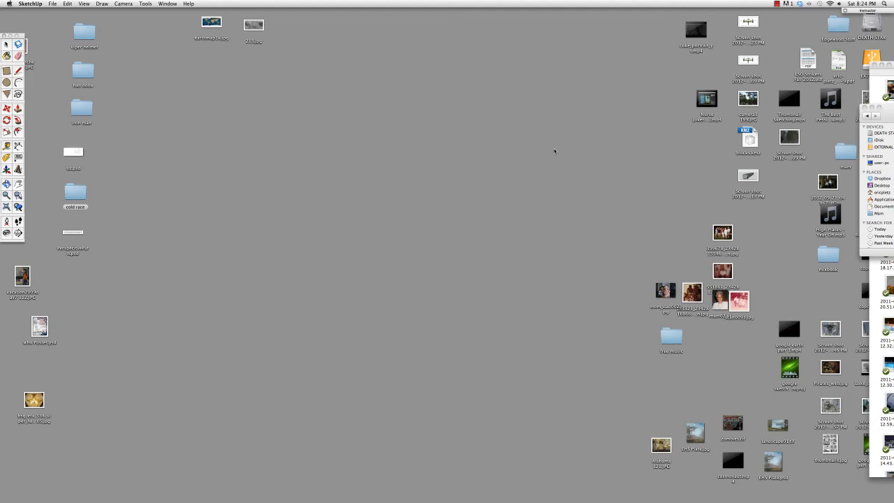
Switch to SketchUp, enlarge its window and draw a ground rectangle about 26' 6" by 77' 5" along the green axis
mouse_move(279, 183)
left_mouse_down()
mouse_move(287, 170)
mouse_move(279, 12)
left_mouse_up()
mouse_move(386, 300)
left_mouse_down()
mouse_move(864, 429)
mouse_move(863, 481)
left_mouse_up()
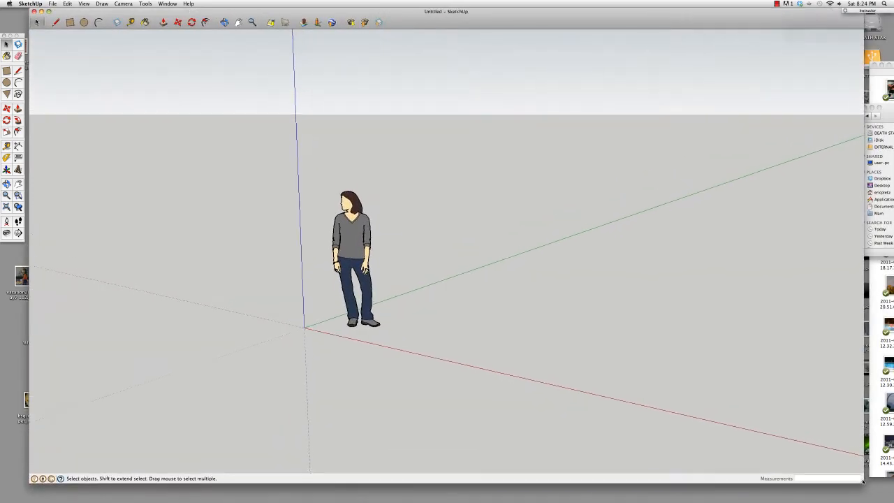
scroll(489, 293, "down", 3)
left_click(7, 71)
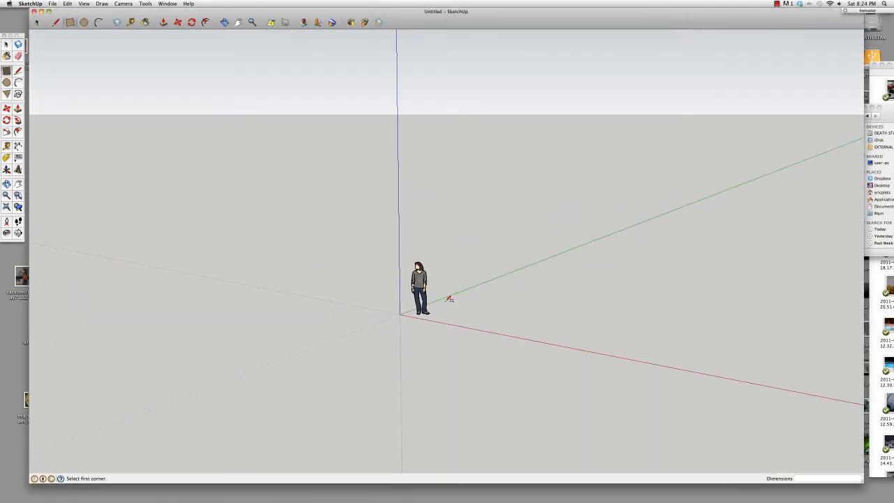
left_click(399, 315)
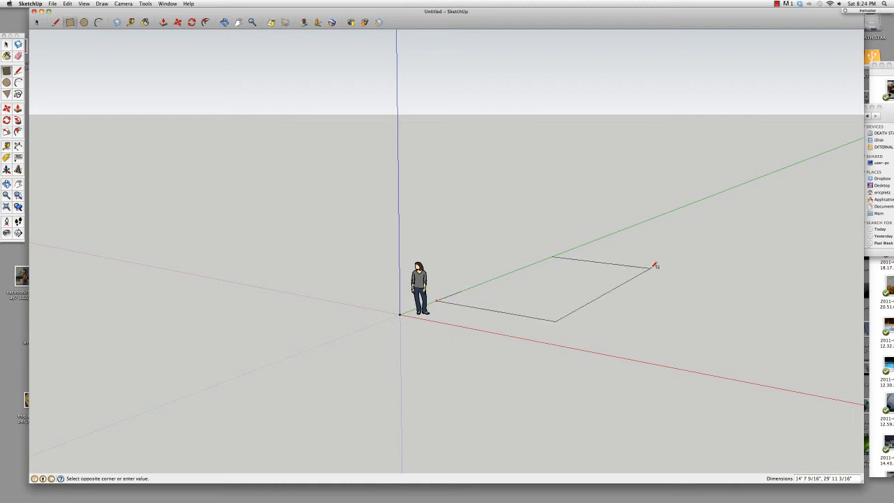
left_click(801, 228)
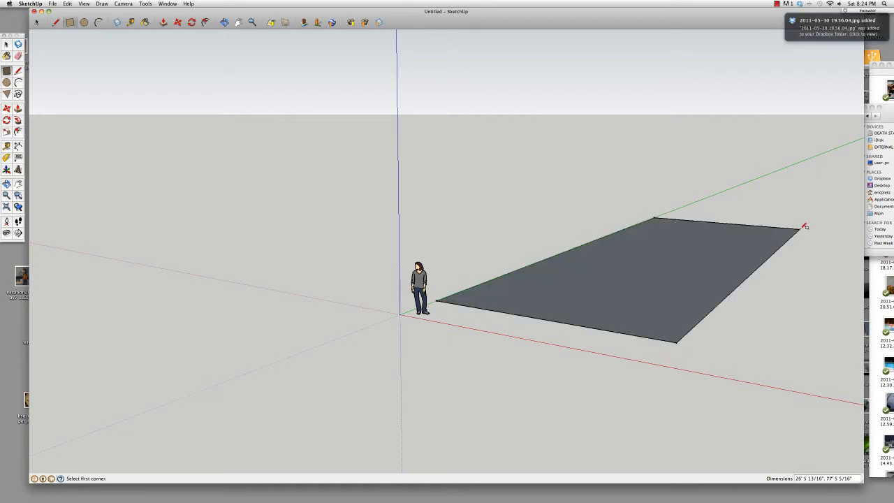
Offset the rectangle's outline slightly inward and pull the resulting border up about 24' 6" to form walls
left_click(18, 132)
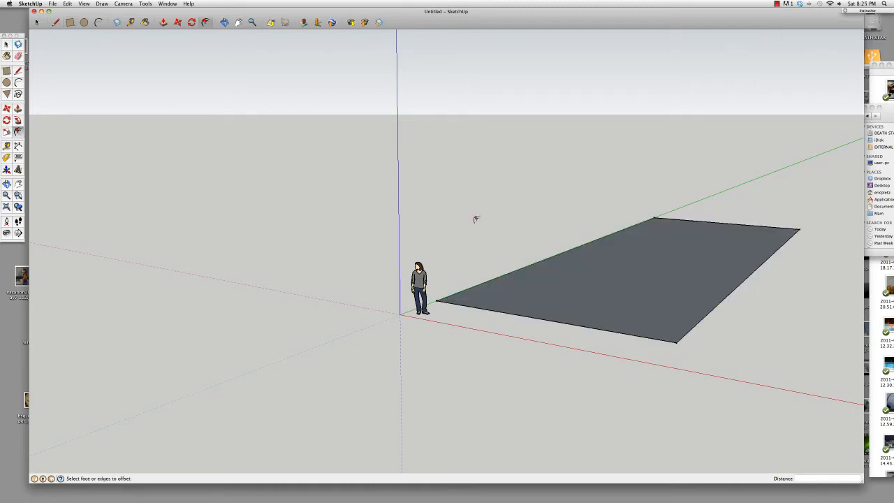
left_click(484, 285)
left_click(489, 286)
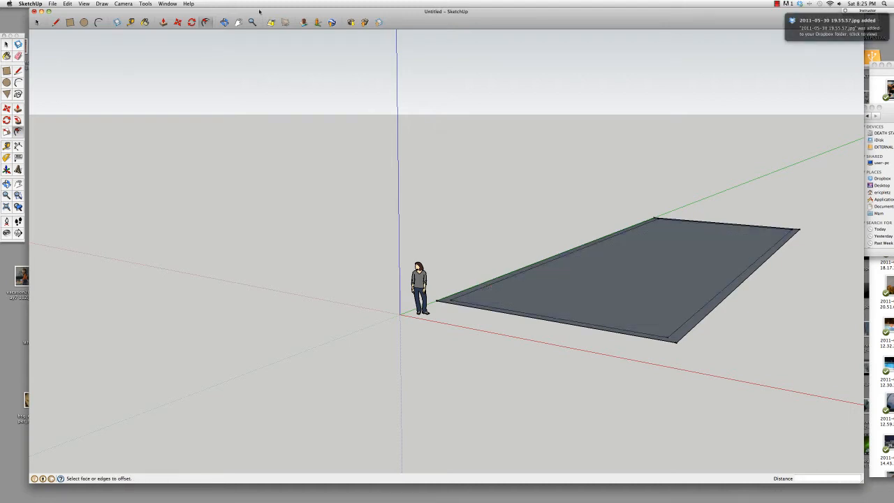
left_click(224, 23)
left_click_drag(518, 180, 505, 237)
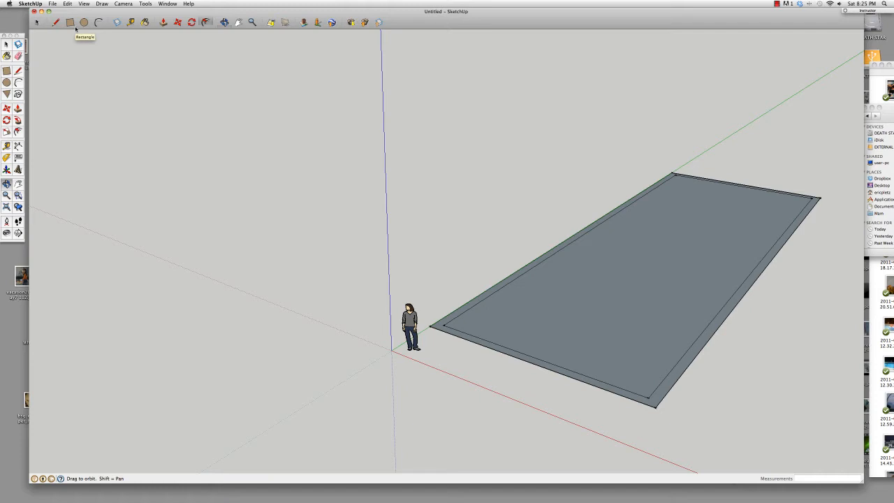
left_click(163, 22)
left_click_drag(476, 302, 493, 105)
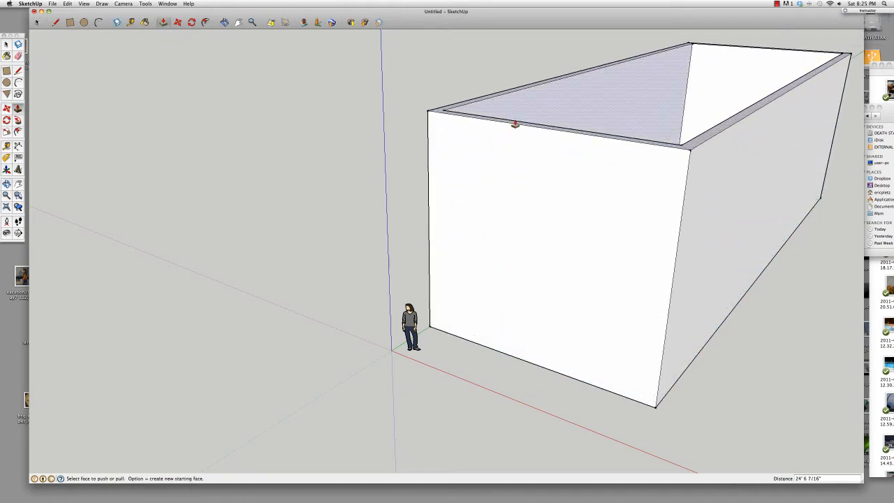
Close the open top of the box with a face using a diagonal line between inner corners, and erase that diagonal
key("o")
mouse_move(561, 177)
left_mouse_down()
mouse_move(409, 289)
mouse_move(467, 306)
mouse_move(335, 305)
left_mouse_up()
key("l")
left_click(222, 227)
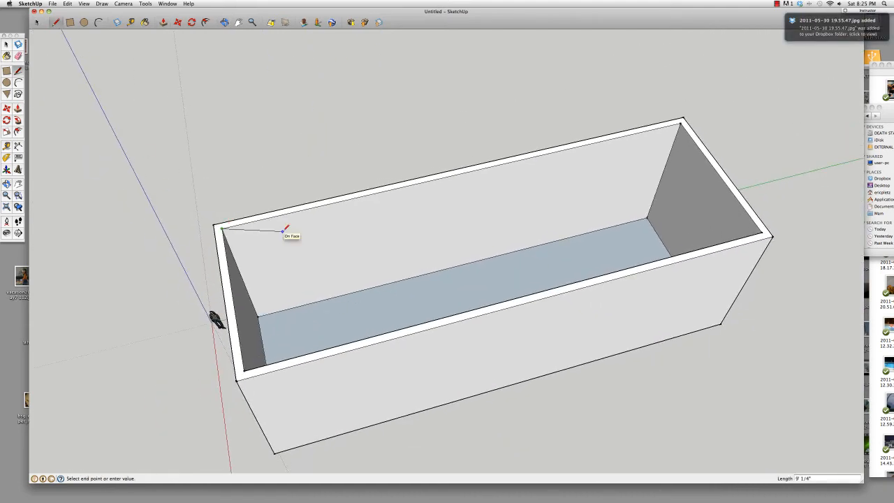
left_click(761, 232)
key("e")
left_click(294, 228)
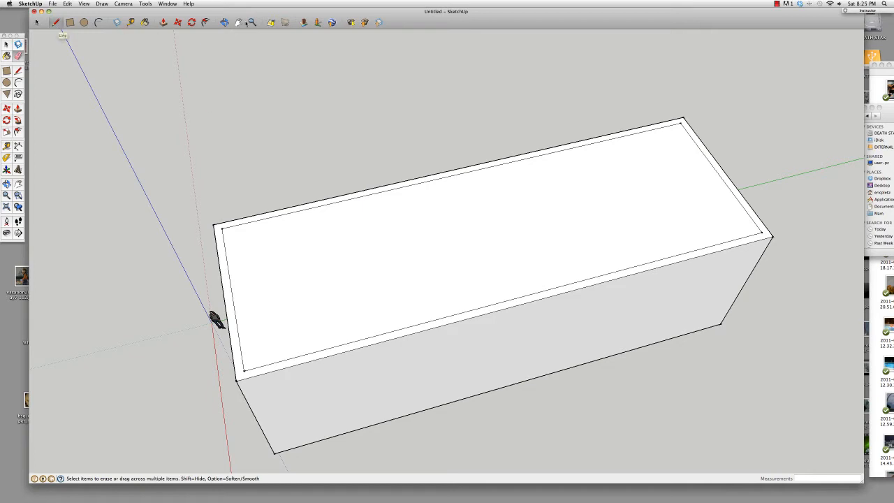
Draw two sloping lines on the near end face, from the middle of its upper edge down to each side edge
key("o")
left_click_drag(226, 255, 343, 159)
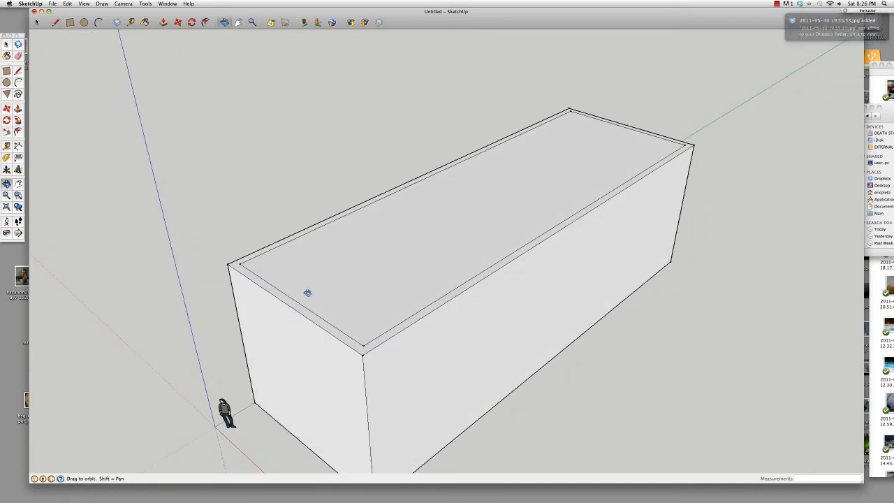
left_click_drag(307, 293, 323, 209)
key("l")
left_click(299, 223)
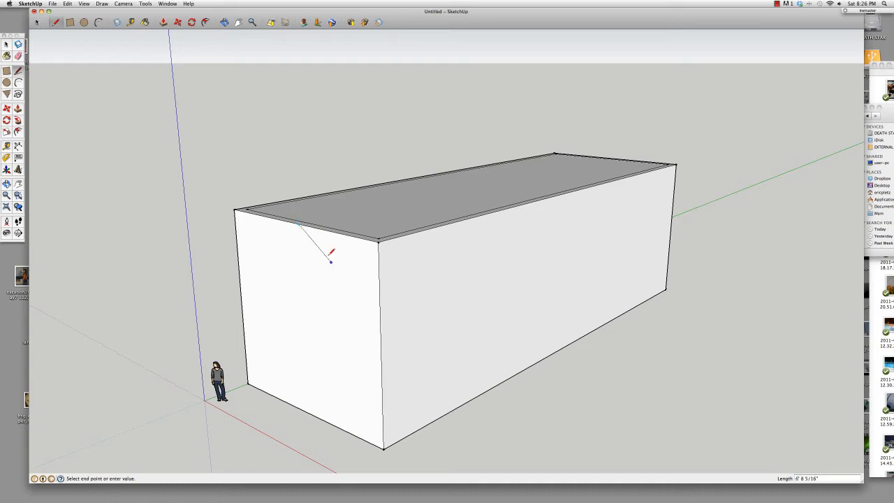
left_click(380, 349)
left_click(298, 223)
left_click(243, 296)
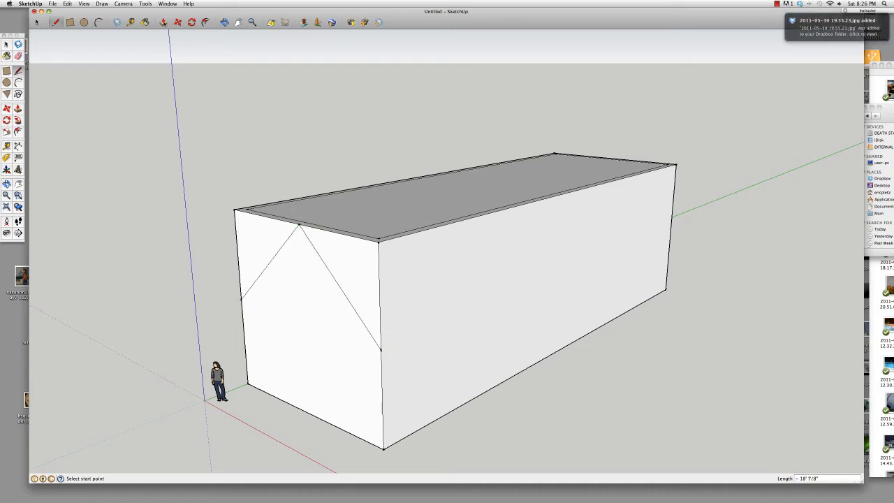
Push the near end's right-hand corner triangle in about 1' 1 1/2" and draw lengthwise guide lines along the side wall and top
key("p")
left_click(362, 257)
left_click(468, 236)
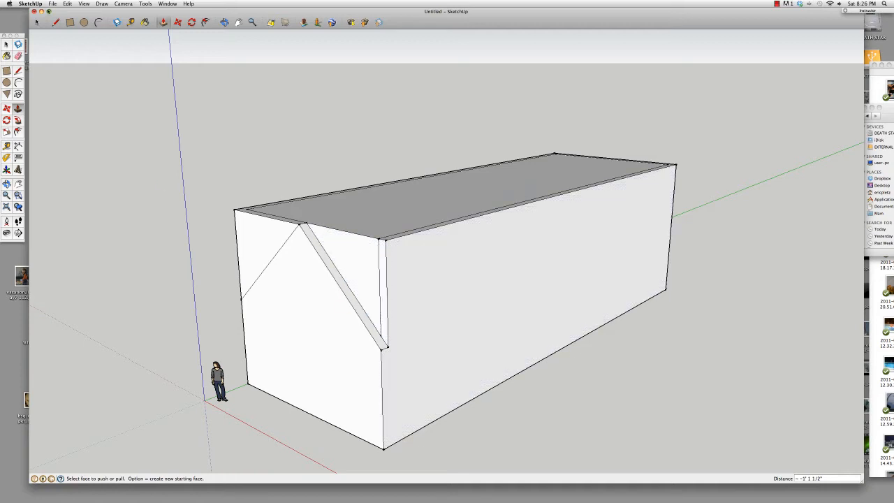
key("l")
left_click(387, 347)
left_click(671, 229)
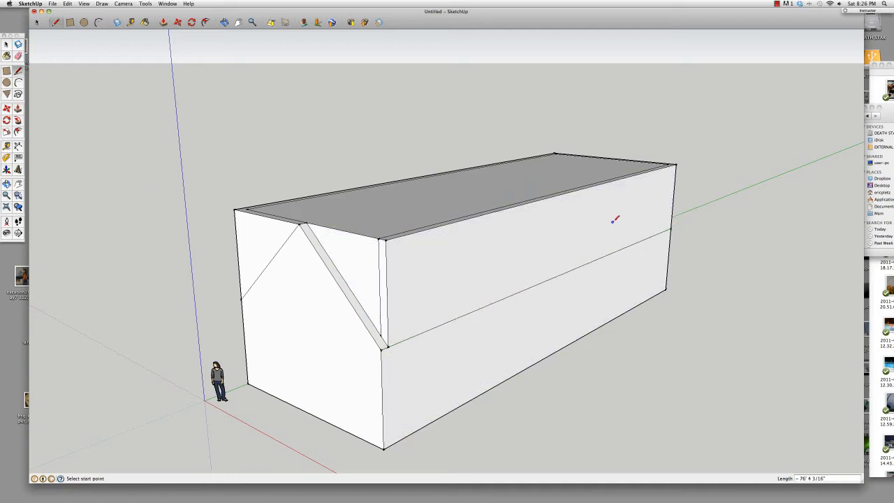
left_click(306, 223)
left_click(612, 159)
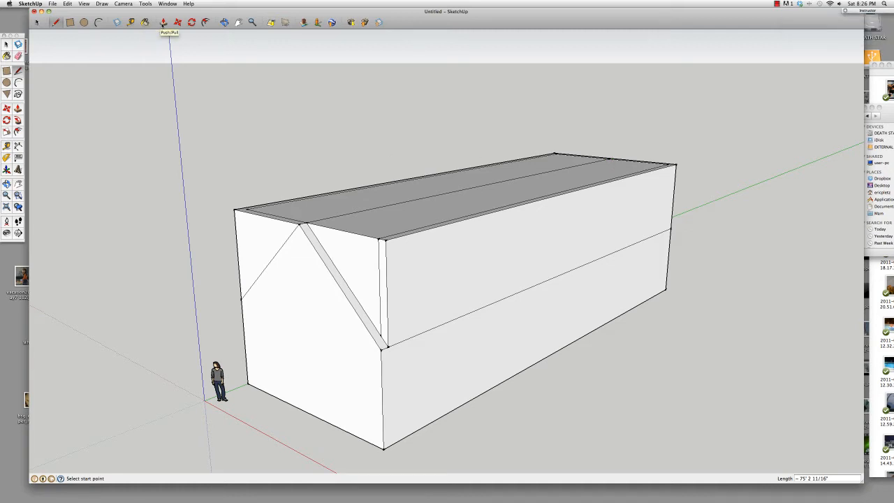
Push the triangular corner back about 75' 3" to cut the first roof slope, and erase the leftover edges on it
left_click(163, 22)
left_click_drag(381, 295, 655, 196)
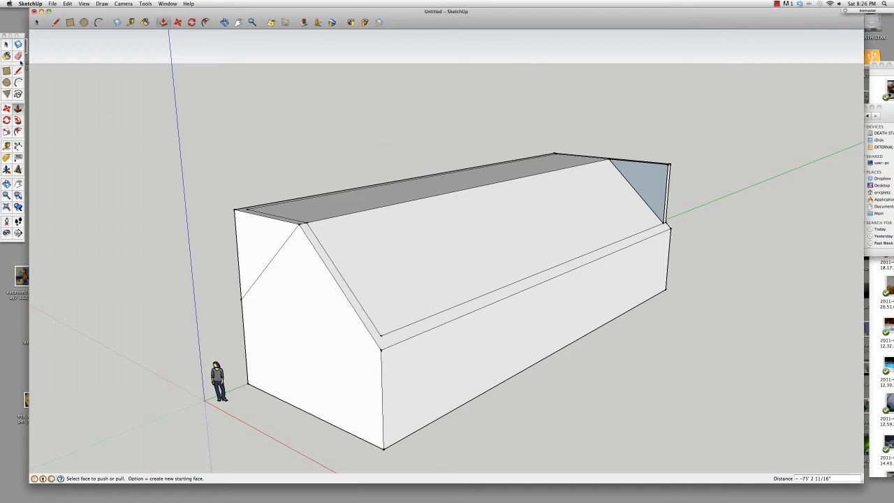
left_click(19, 58)
left_click(354, 294)
left_click(399, 328)
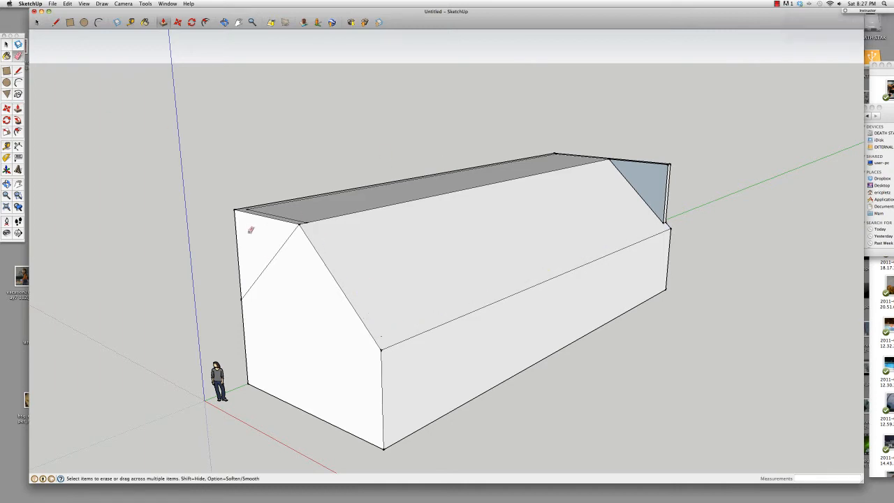
Draw a lengthwise line on the opposite wall, push that corner triangle back about 75' 3" and erase the leftover edge
left_click(224, 23)
left_click_drag(261, 170, 641, 163)
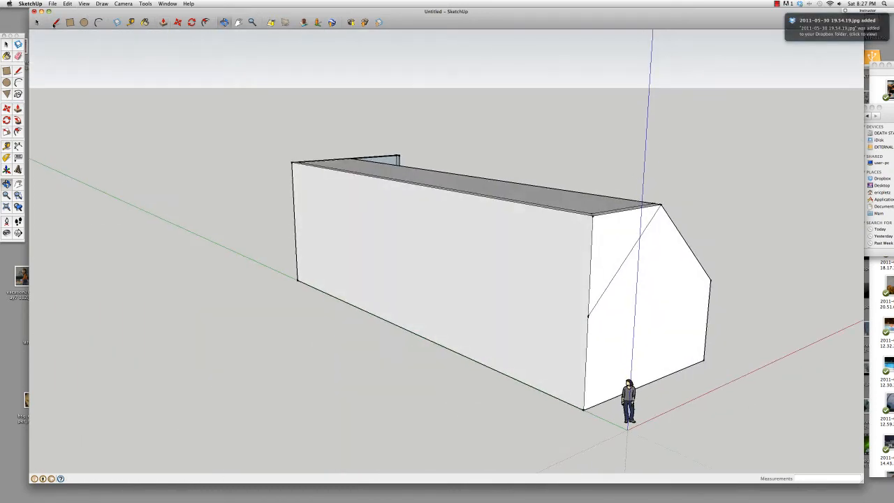
left_click(56, 22)
left_click(588, 315)
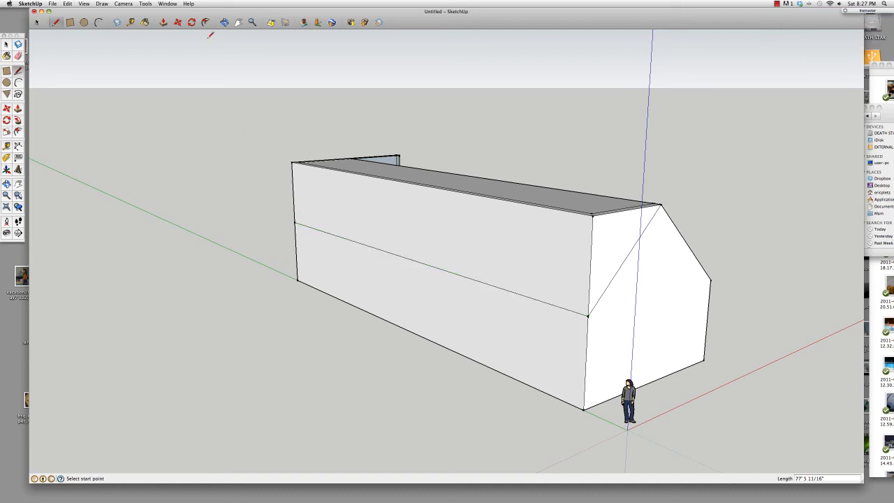
key("p")
left_click_drag(574, 235, 276, 177)
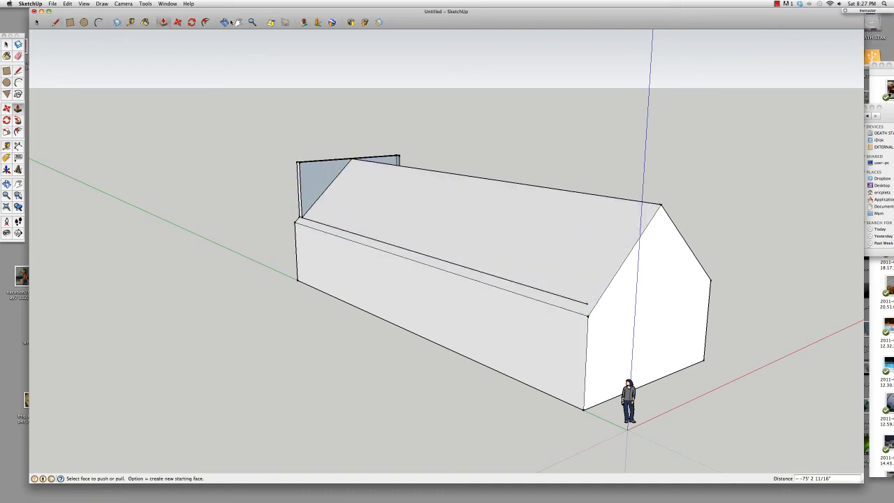
key("e")
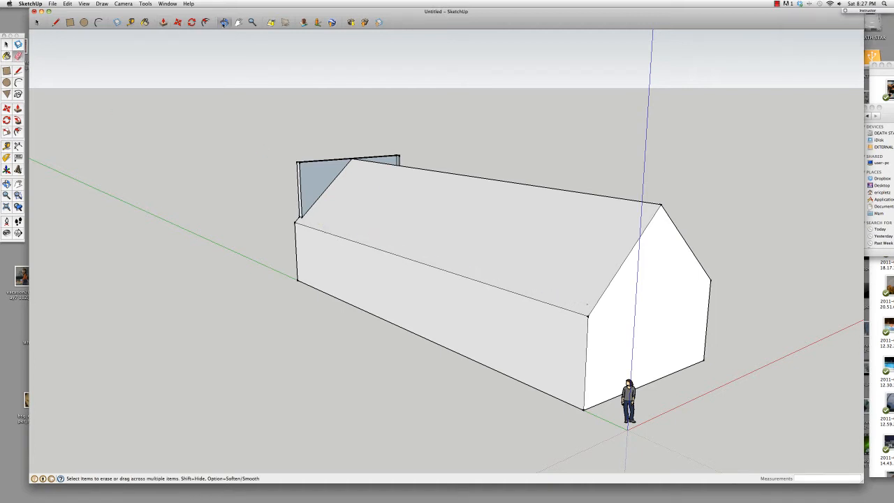
Draw the two roof slope lines on the far end wall and push its upper corner triangles in by the wall thickness
key("o")
mouse_move(367, 235)
left_mouse_down()
mouse_move(300, 221)
mouse_move(364, 189)
mouse_move(429, 216)
left_mouse_up()
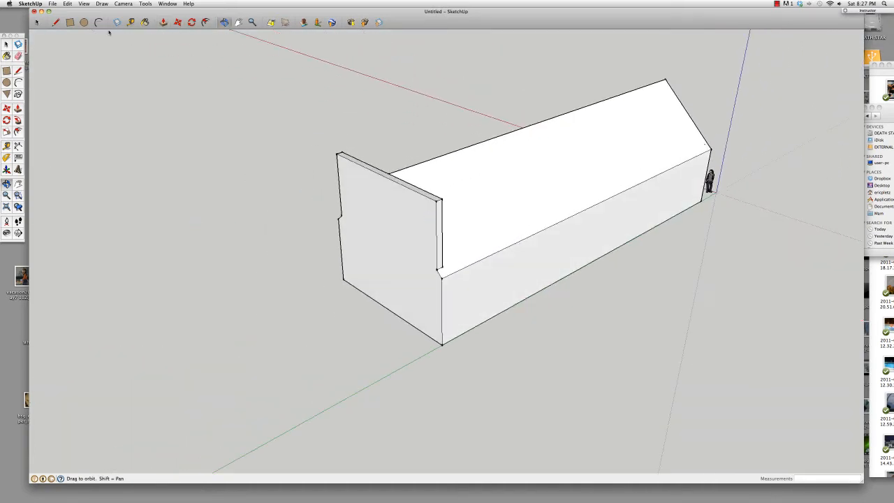
key("l")
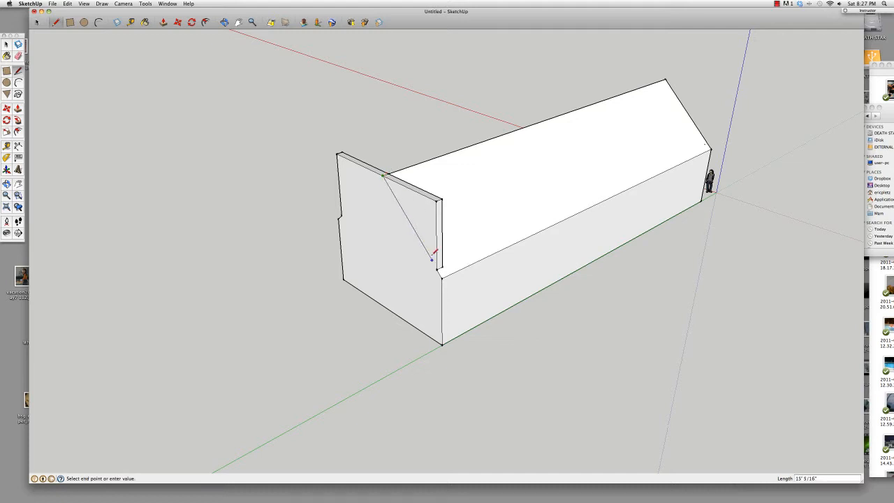
left_click(436, 267)
key("p")
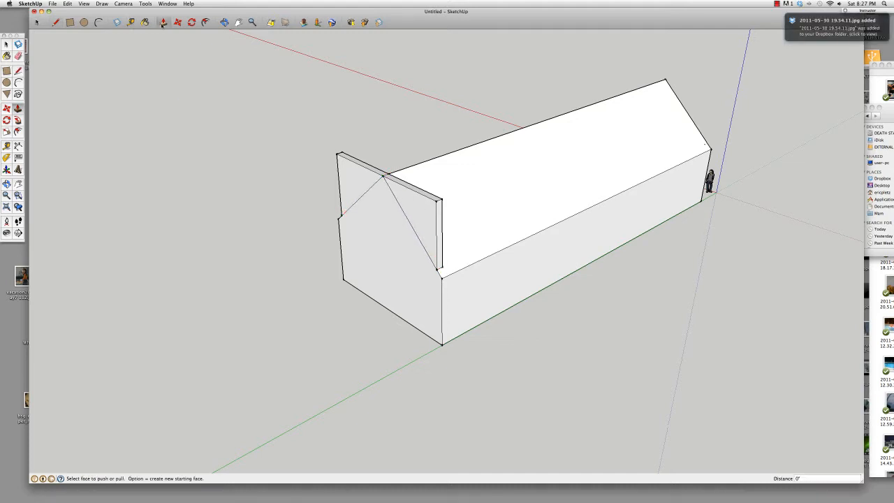
left_click_drag(398, 192, 363, 183)
Erase the leftover corner faces and the extra sloping edge at the far end of the gabled roof
key("e")
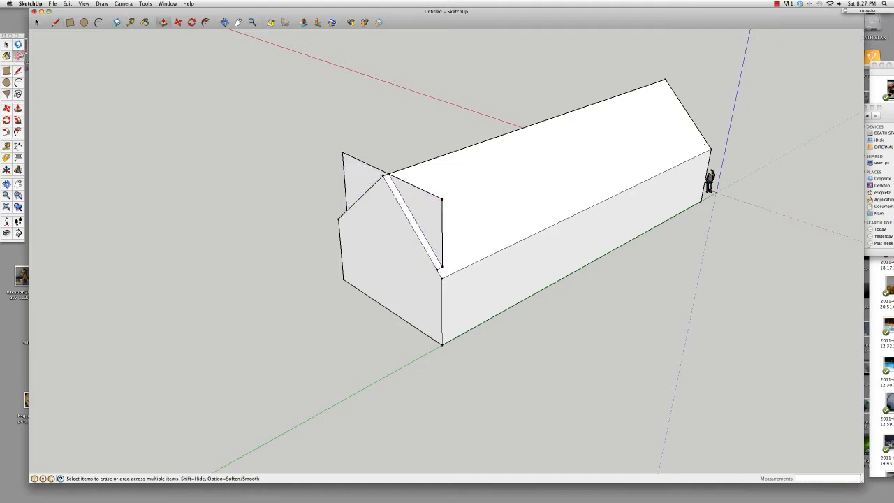
left_click(356, 158)
left_click(438, 197)
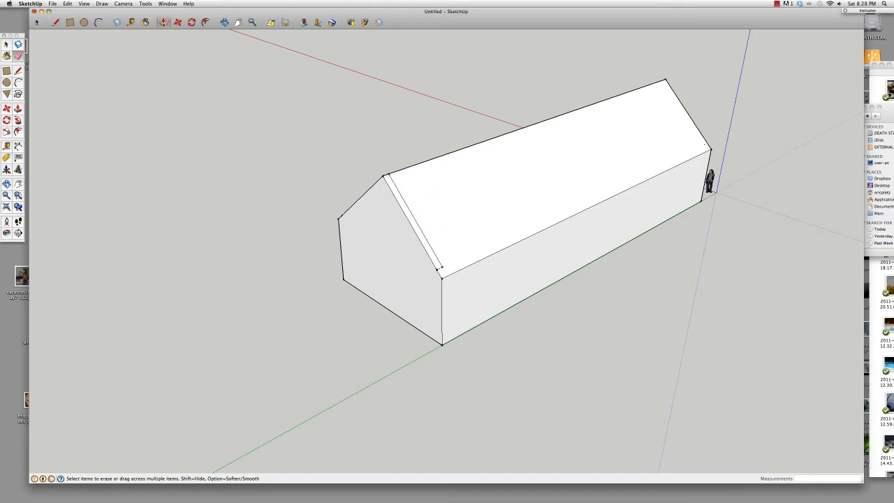
left_click(411, 217)
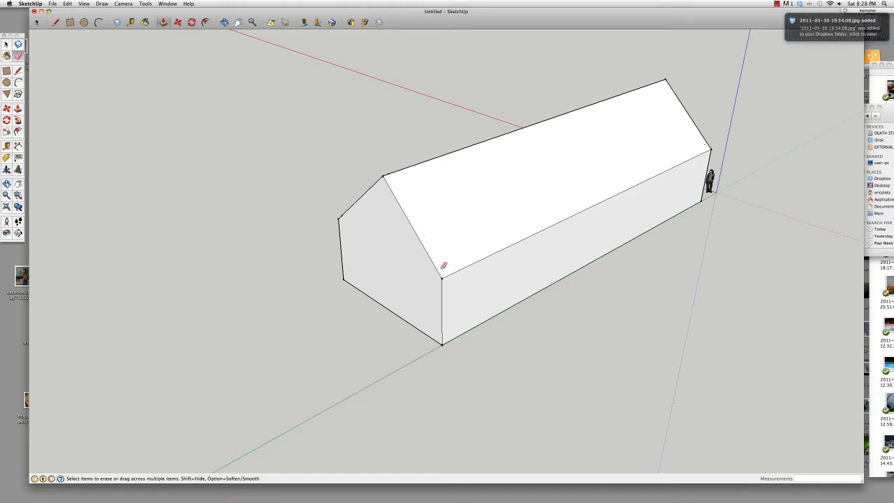
left_click_drag(341, 147, 577, 216)
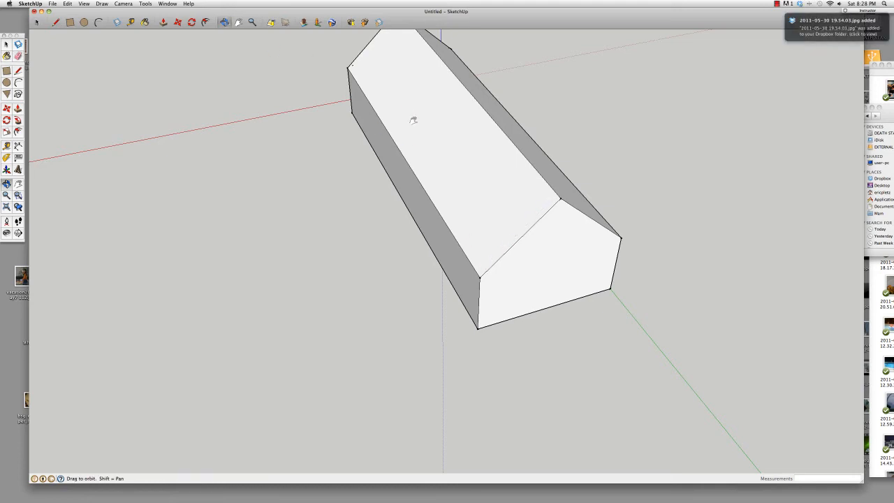
Draw a door outline about 3' 1" by 7' 3" and two side-by-side window outlines, the outer about 5' 9" by 3' 6", on the front gable wall
mouse_move(413, 118)
left_mouse_down()
mouse_move(566, 235)
mouse_move(416, 168)
left_mouse_up()
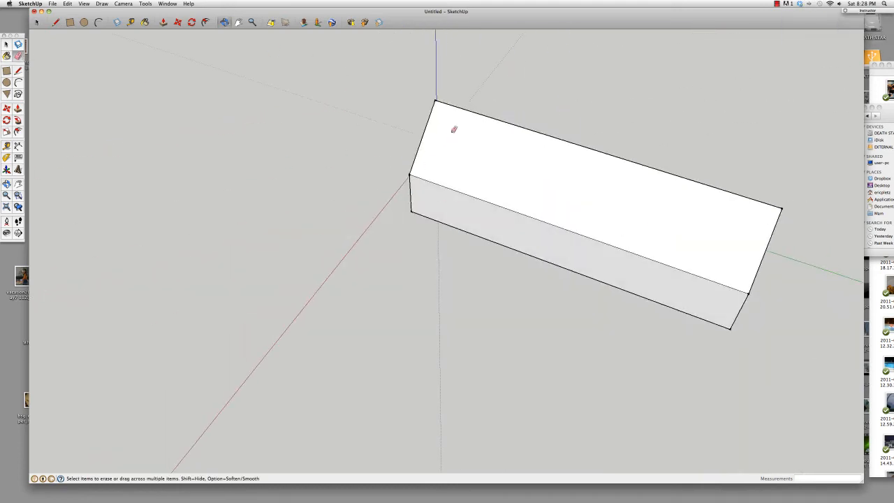
mouse_move(519, 112)
left_mouse_down()
mouse_move(455, 231)
mouse_move(655, 280)
mouse_move(347, 139)
mouse_move(458, 112)
mouse_move(354, 209)
mouse_move(579, 275)
mouse_move(566, 222)
mouse_move(531, 204)
mouse_move(493, 235)
left_mouse_up()
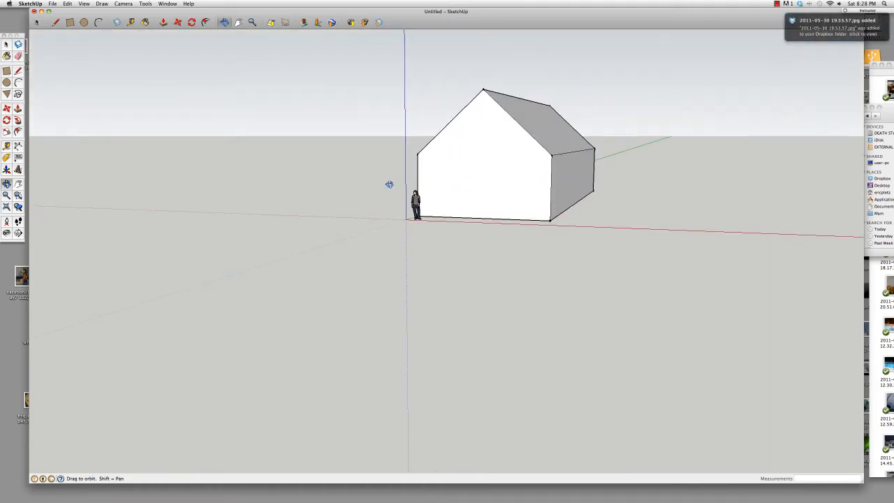
scroll(451, 193, "up", 5)
left_click_drag(475, 170, 407, 235)
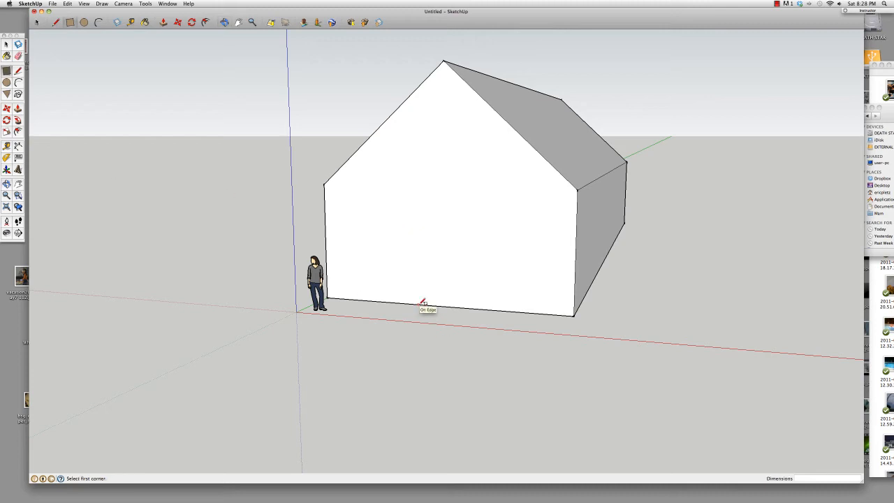
left_click(389, 233)
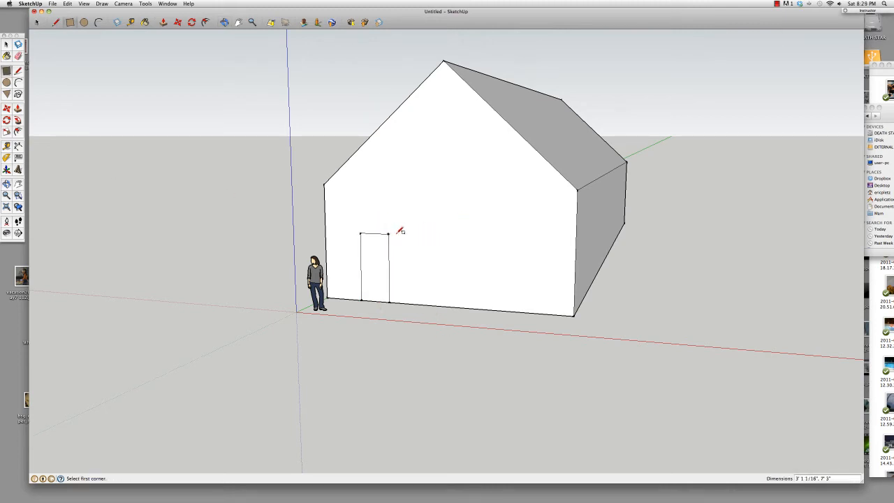
left_click(490, 272)
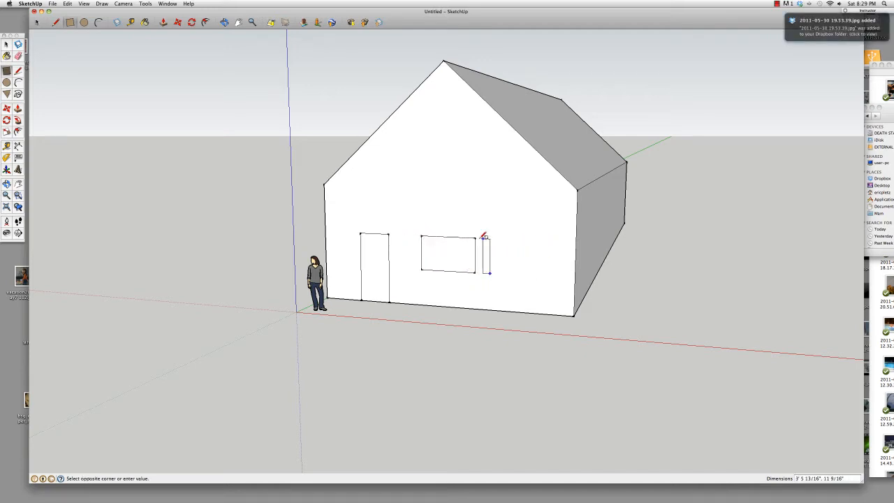
left_click(547, 241)
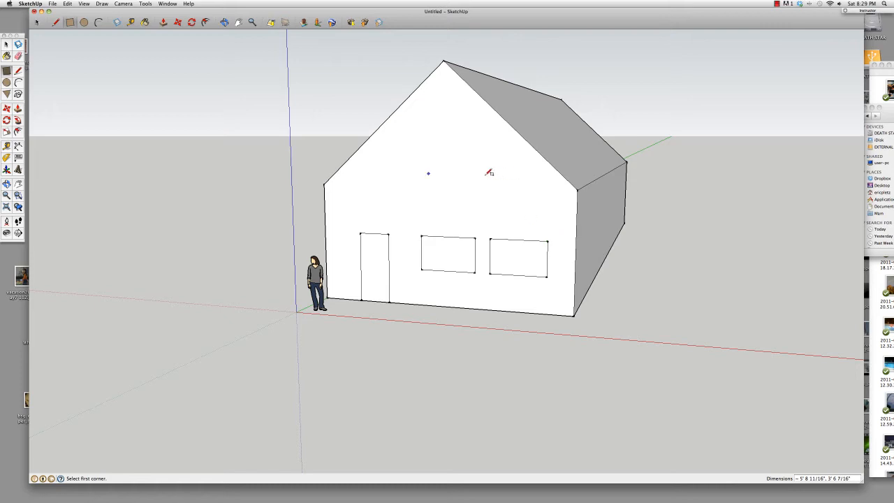
Delete the faces of both windows and the door to open them through the front wall
left_click(37, 22)
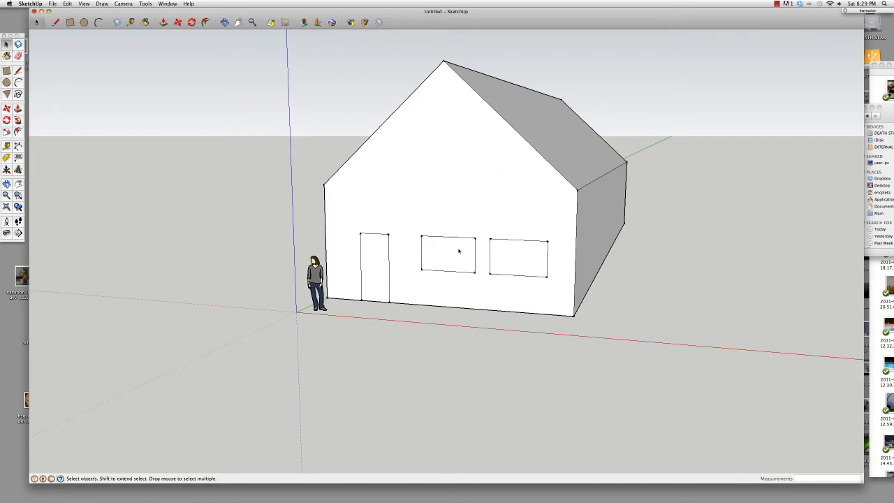
left_click(458, 252)
key("Delete")
left_click(519, 260)
key("Delete")
left_click(374, 272)
key("Delete")
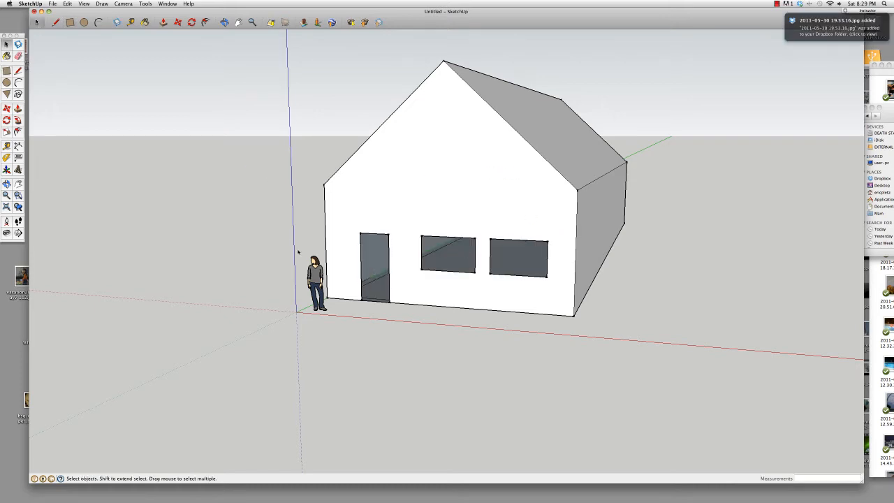
Draw a wide rectangle about 23' 2" by 3' 3 1/2" on the front wall directly above the door and windows
scroll(451, 275, "up", 10)
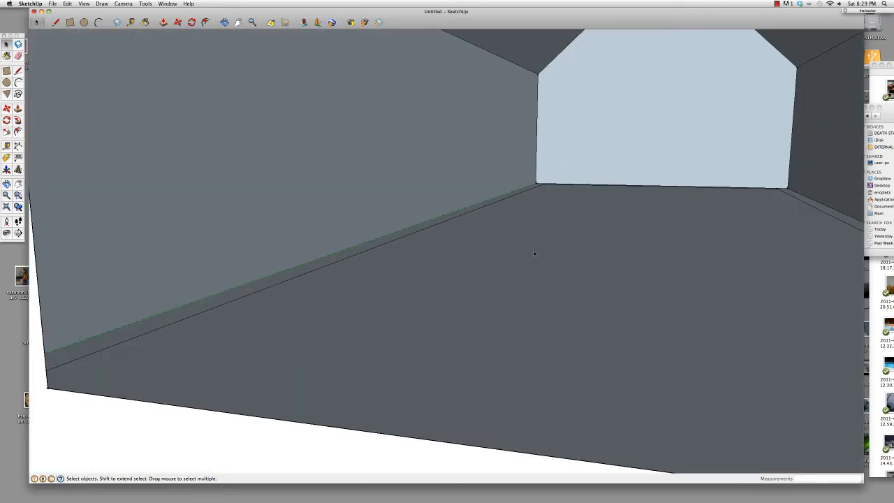
left_click(225, 23)
left_click_drag(300, 203, 499, 201)
scroll(509, 258, "down", 10)
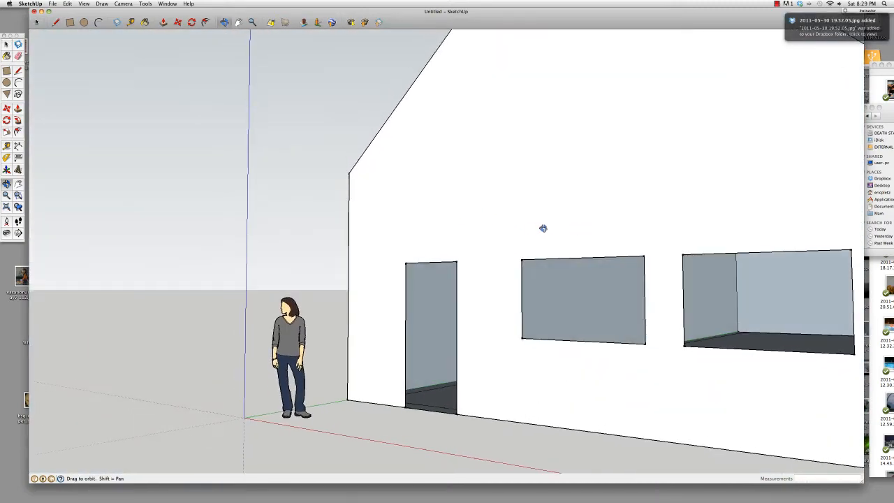
key("r")
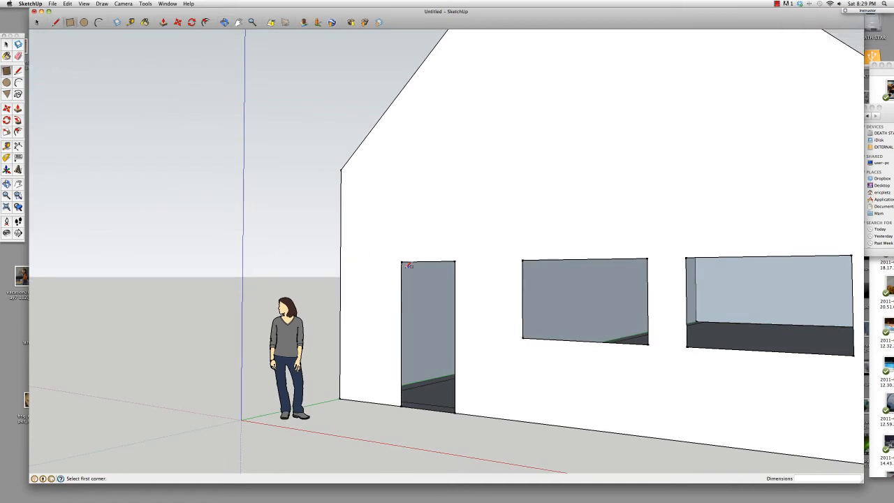
left_click(353, 261)
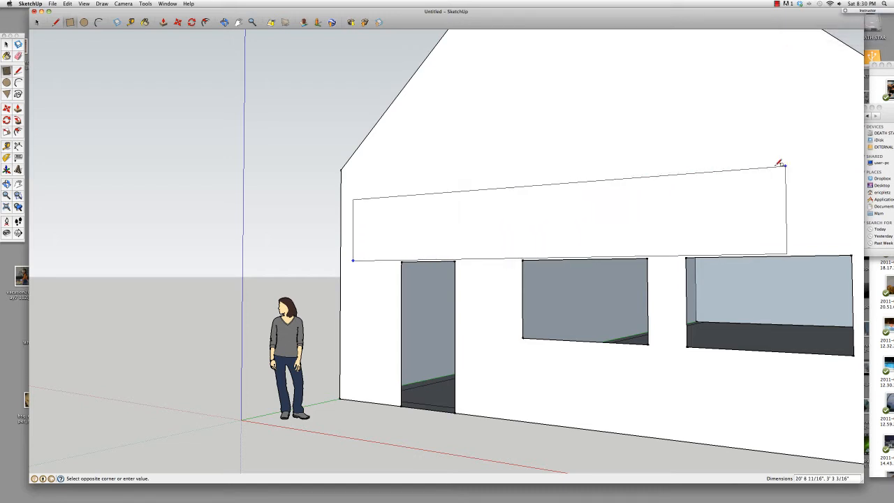
left_click(855, 159)
scroll(694, 199, "down", 3)
scroll(695, 199, "down", 1)
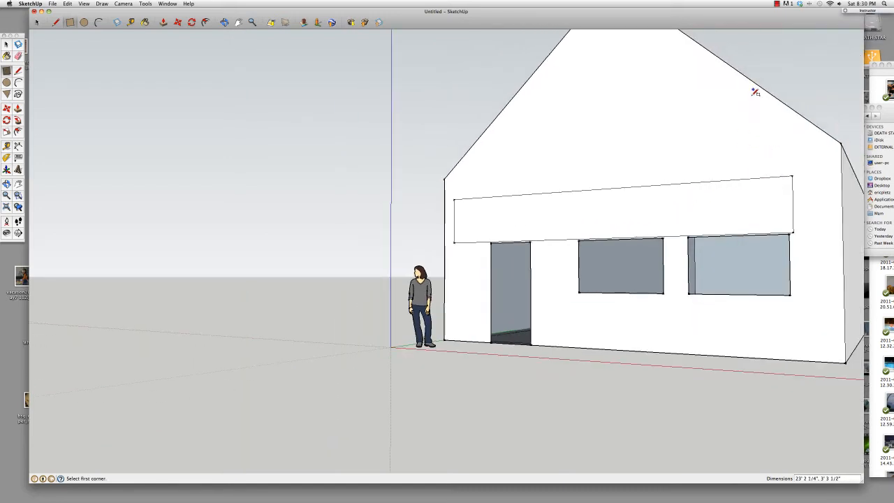
Pull the rectangle above the door and windows outward into a box-shaped canopy
left_click_drag(768, 175, 102, 76)
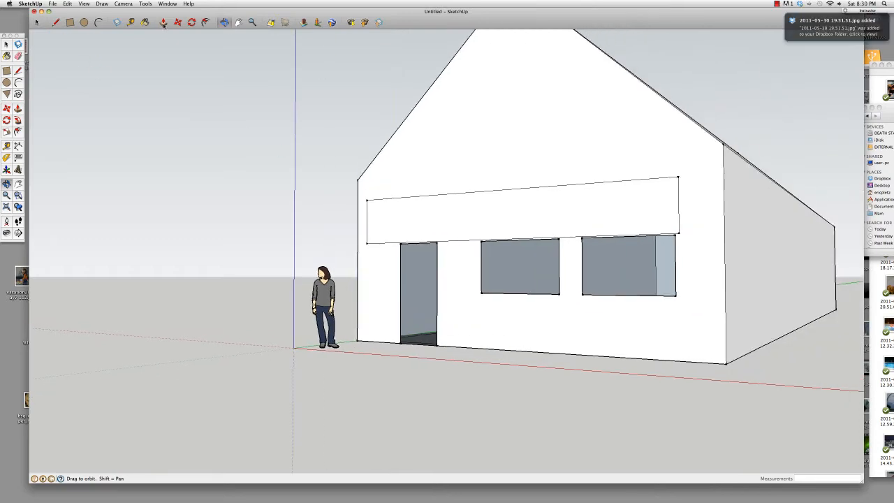
key("p")
left_click_drag(508, 214, 471, 227)
key("o")
Scale the canopy's front face to about 0.95 and lower its top edge to a green-axis scale of about 0.16, forming a sloped awning
key("space")
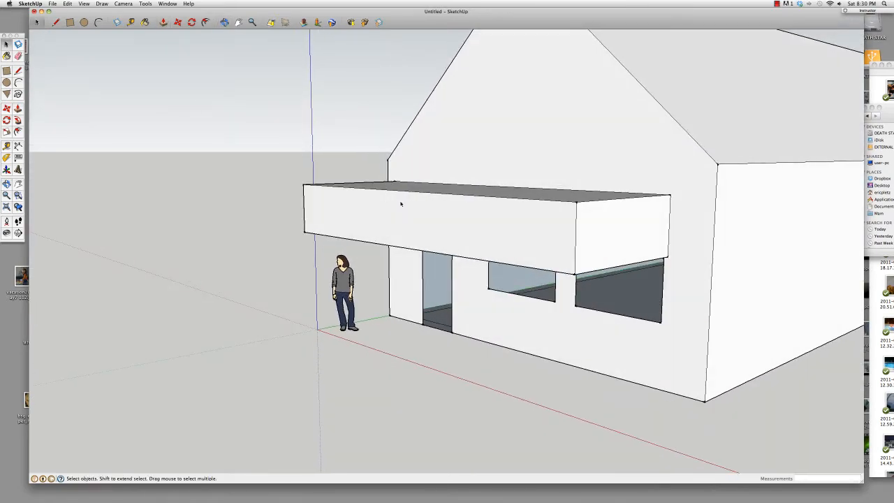
left_click(399, 200)
key("s")
left_click_drag(303, 184, 311, 187)
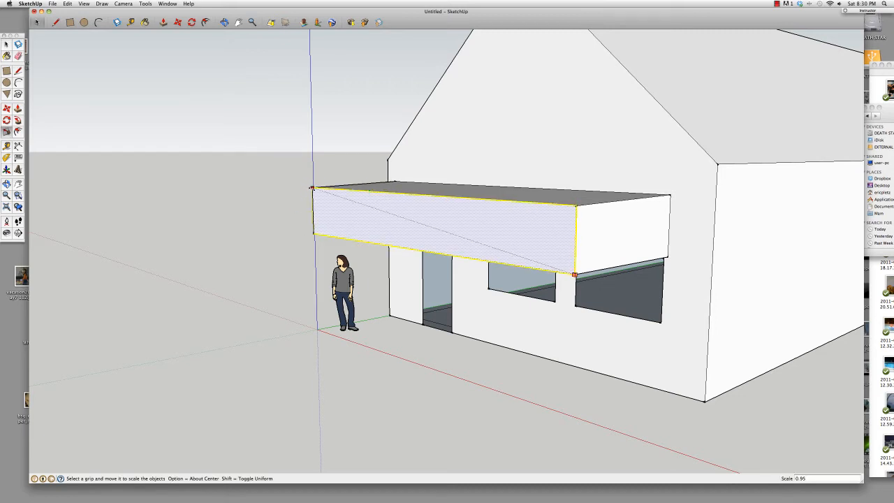
left_click_drag(415, 195, 415, 241)
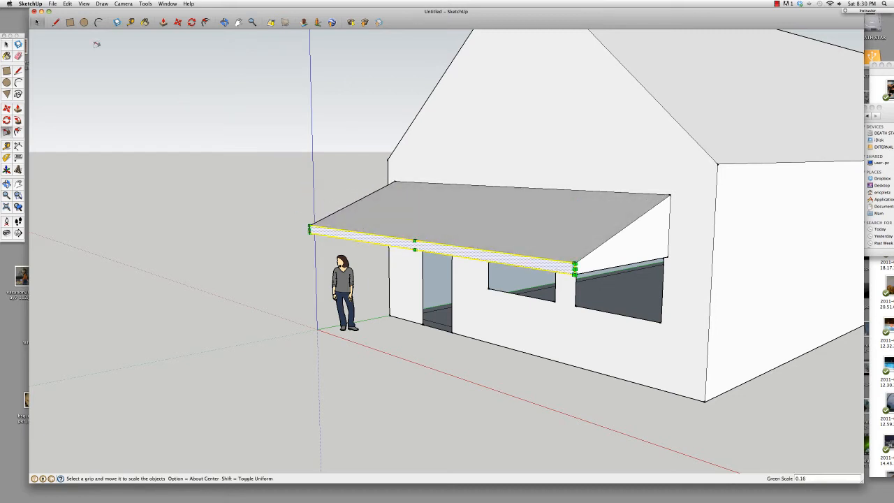
key("space")
left_click(272, 93)
Draw a circle with a radius of about 7 1/4" on the underside of the awning near one outer corner
key("o")
left_click_drag(342, 258, 465, 191)
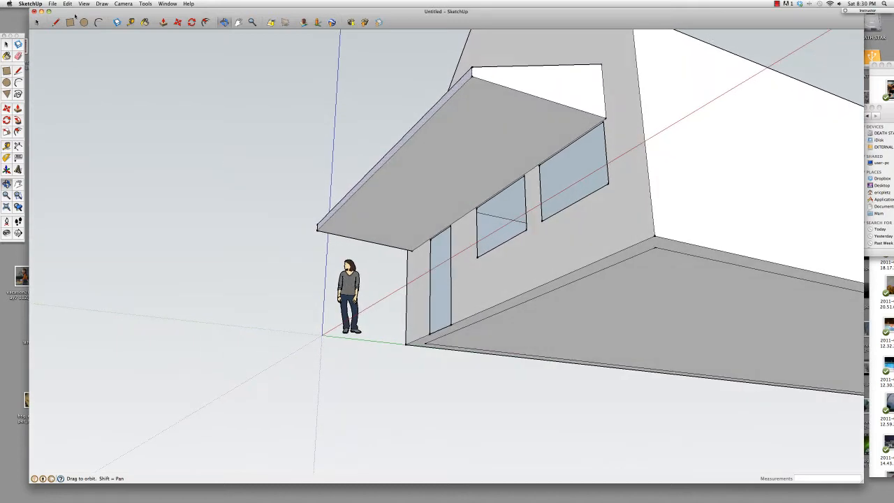
left_click(84, 23)
left_click(485, 84)
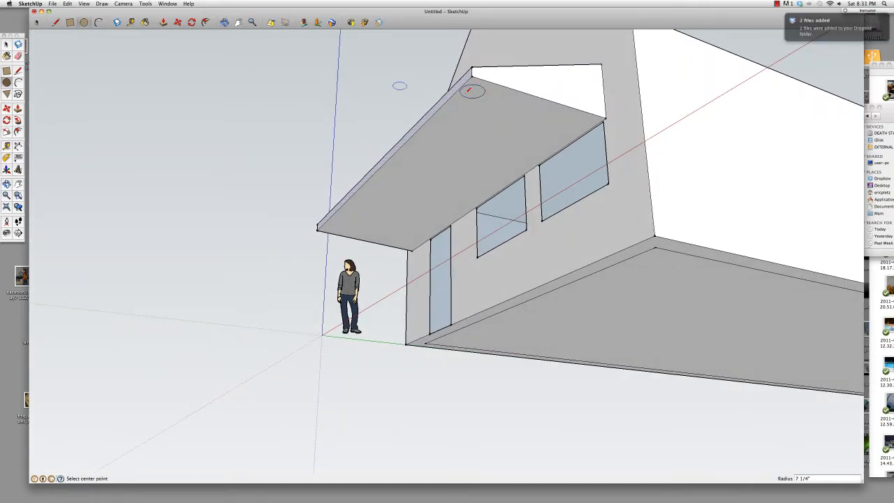
Copy the column circle along the awning's front edge to its opposite outer corner
key("space")
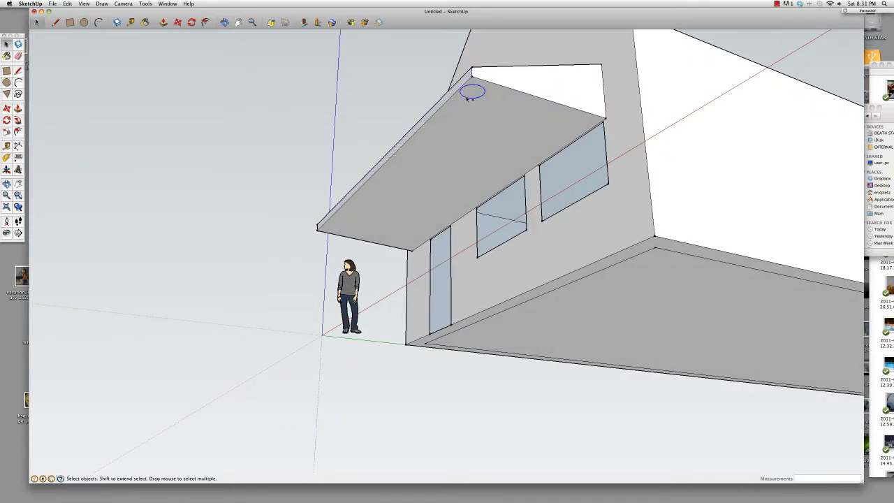
left_click_drag(443, 135, 384, 94)
left_click(384, 94)
key("m")
left_click(466, 99)
key("alt")
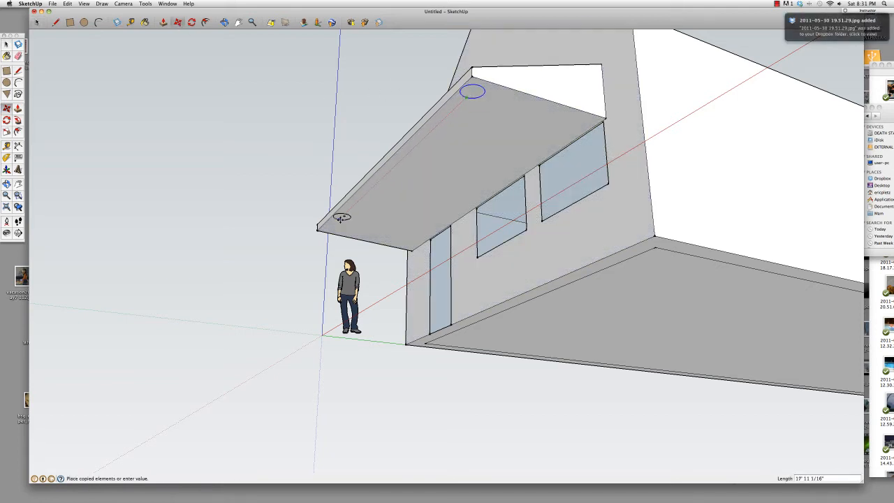
left_click(330, 229)
Pull both circles down from the awning by the same distance to form two round columns
key("p")
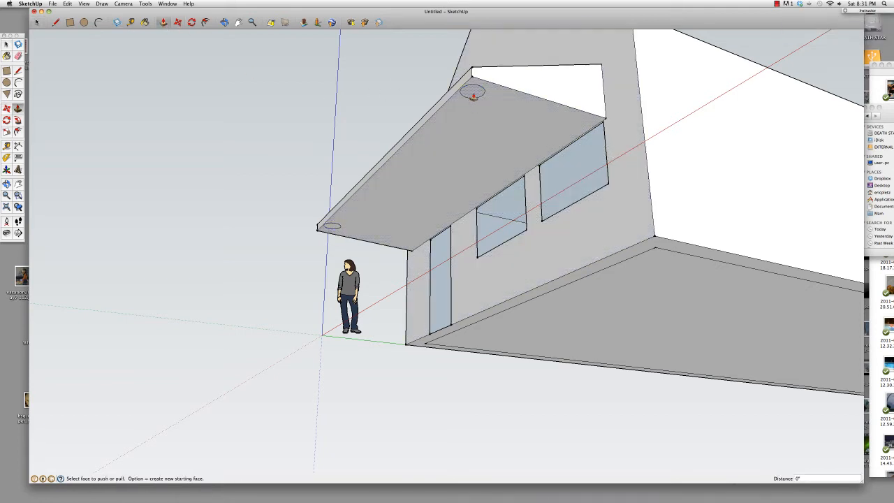
left_click(472, 91)
double_click(331, 226)
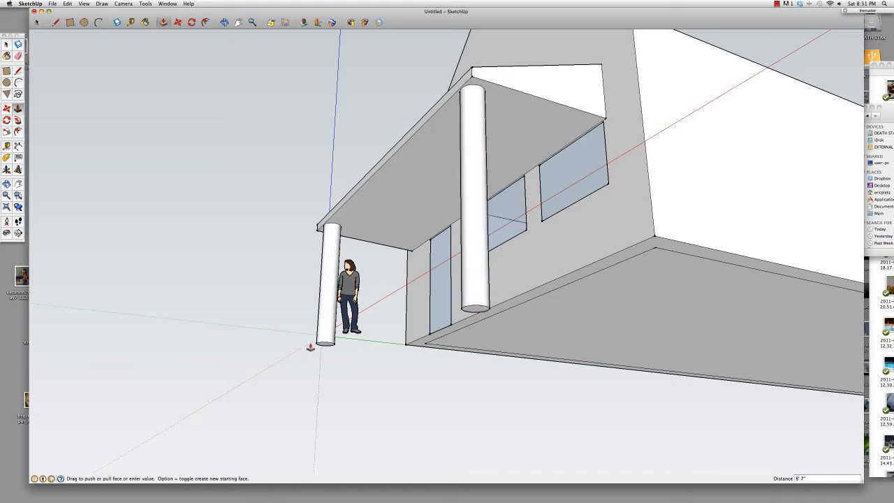
left_click(224, 22)
left_click_drag(614, 210, 468, 203)
left_click_drag(481, 117, 544, 142, "shift")
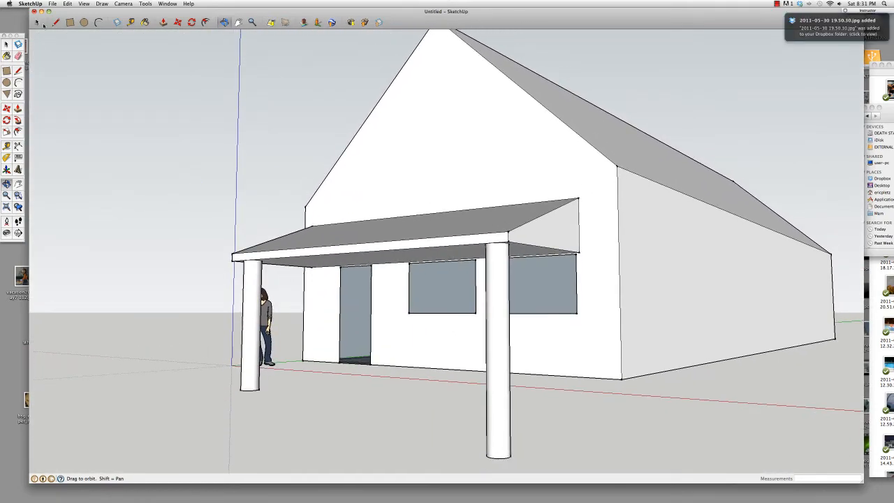
Move the human figure about 2' 3" clear of the column and delete it
left_click(178, 21)
left_click_drag(264, 324, 282, 327)
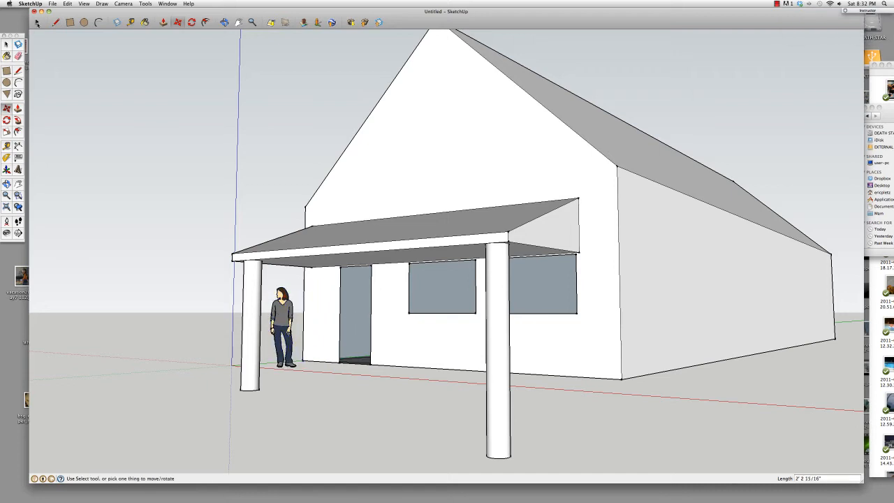
key("space")
key("Delete")
Search the 3D Warehouse for "tree", download the "3d tree - yellow&green tree" model and place it beside the building
left_click(350, 21)
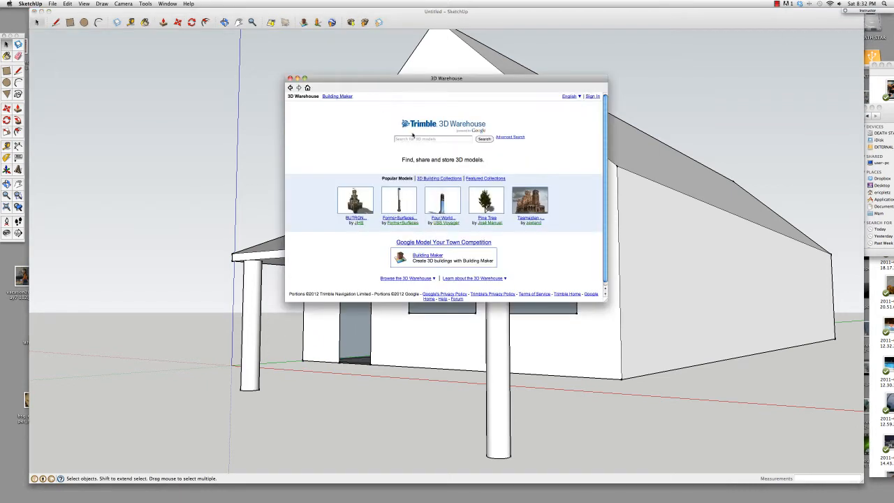
type("tree")
key("Return")
left_click(423, 159)
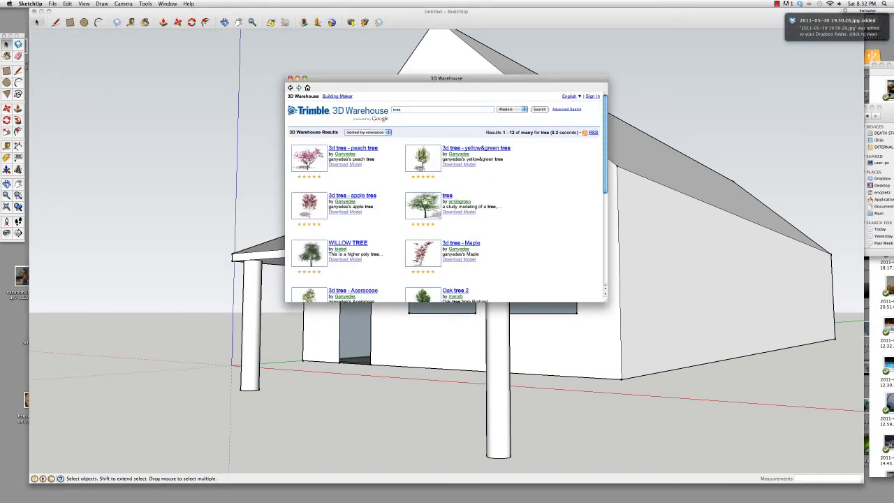
left_click(418, 266)
left_click(499, 164)
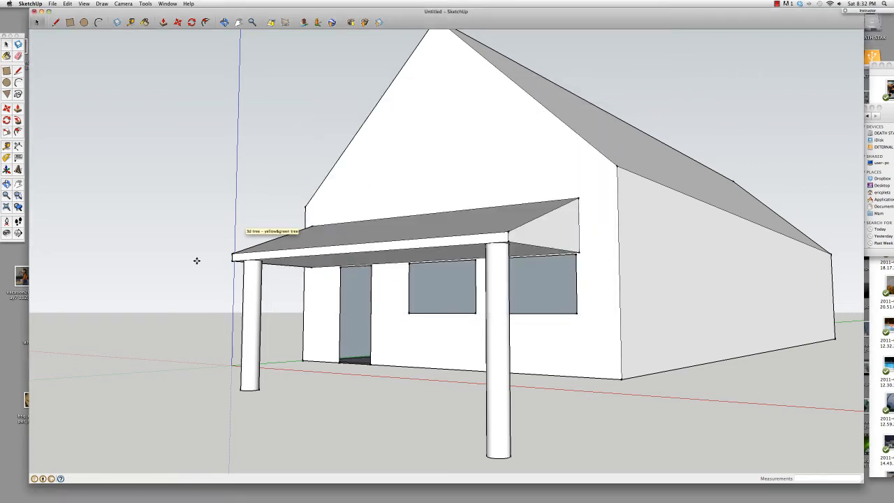
left_click(157, 280)
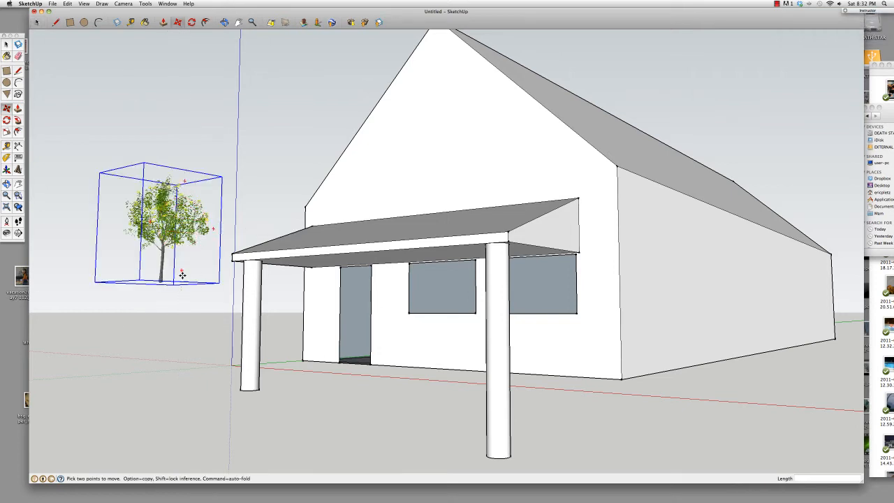
Bring the tree down next to the awning, move it about 24' 8" across to the far column's side and deselect it
left_click_drag(182, 275, 178, 362)
left_click_drag(212, 255, 136, 345)
key("m")
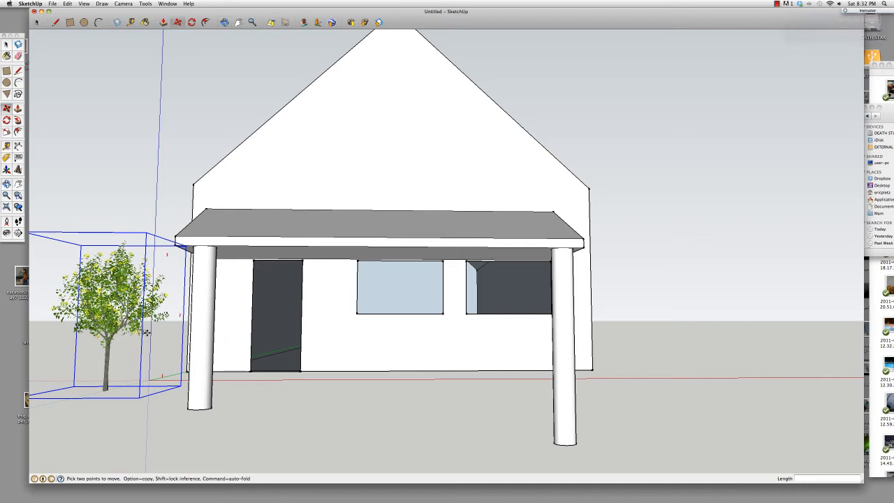
left_click(147, 333)
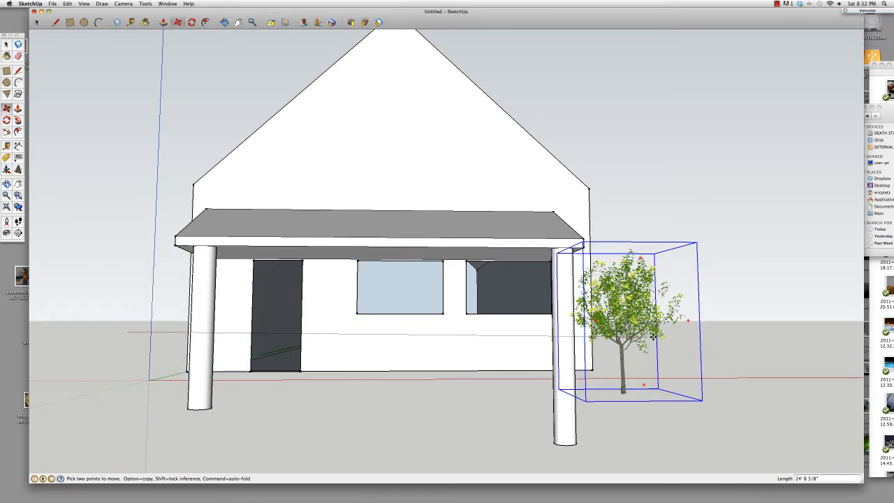
scroll(649, 335, "down", 4)
left_click(6, 44)
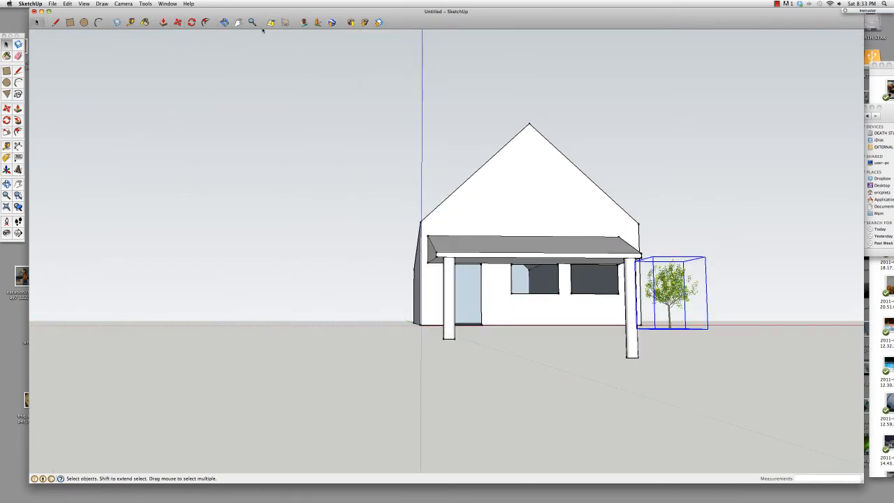
left_click(328, 76)
Draw a rectangular ground plane about 74' by 193' around the whole building, extending beyond its front and rear
key("o")
left_click_drag(593, 236, 405, 248)
left_click_drag(559, 279, 447, 211)
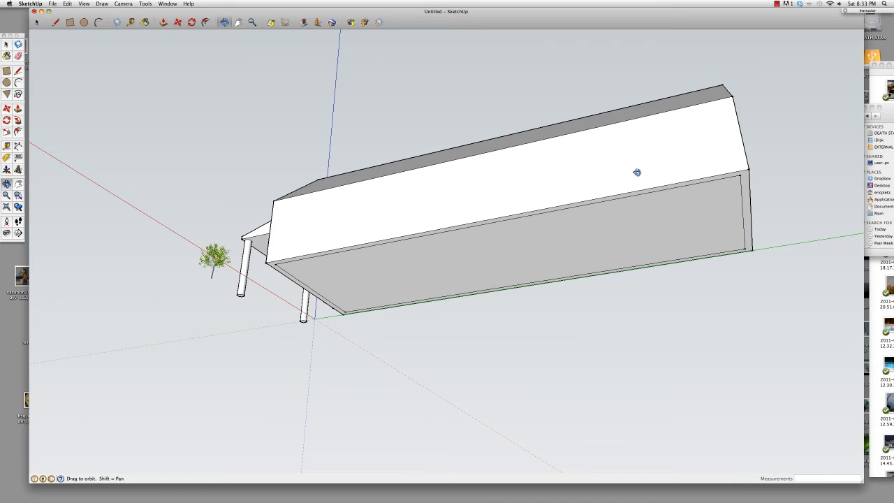
left_click_drag(685, 164, 507, 274)
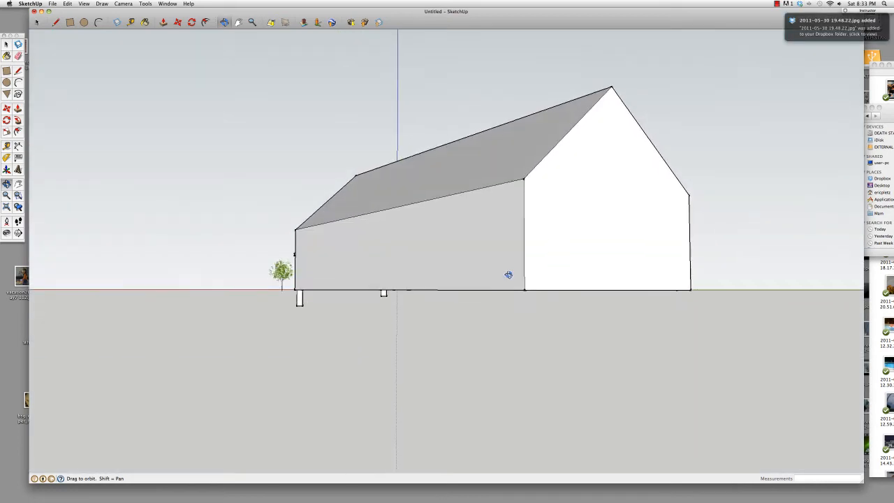
key("l")
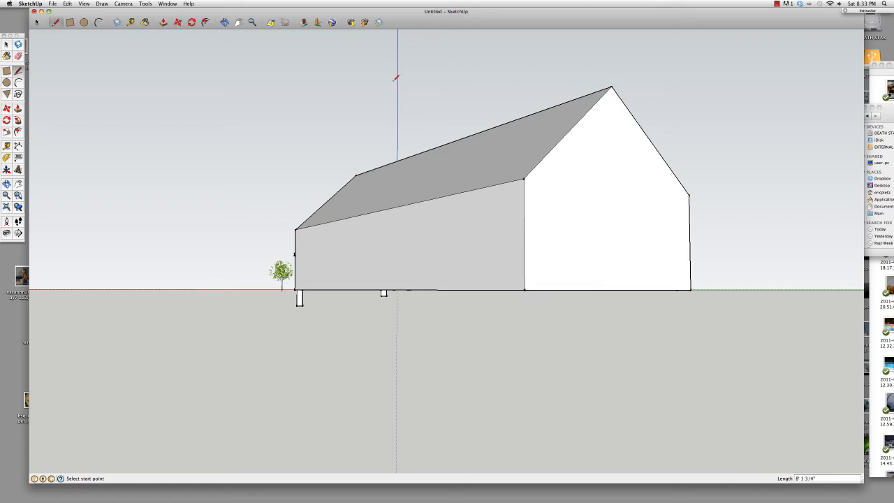
key("o")
left_click_drag(608, 263, 457, 265)
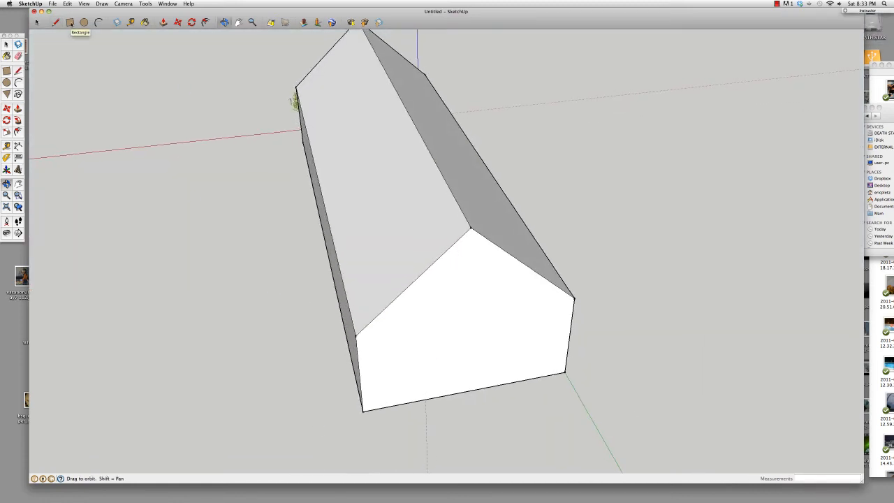
left_click(70, 22)
scroll(339, 235, "down", 5)
left_click(263, 397)
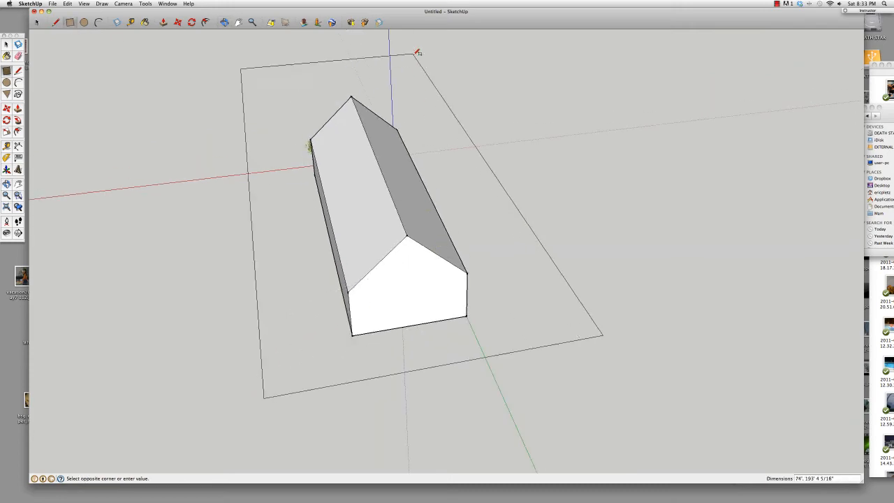
left_click(422, 63)
Move the tree 3' along the red axis toward the awning's nearest column and deselect it
left_click(224, 22)
left_click_drag(294, 238, 615, 185)
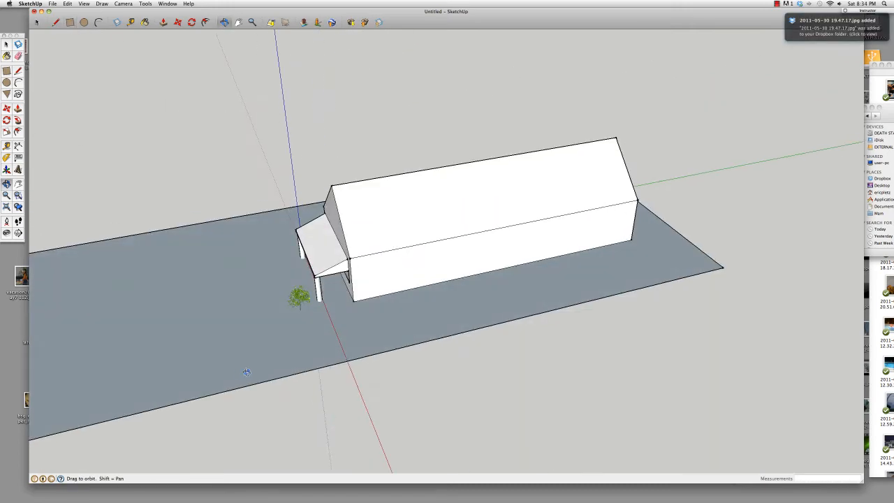
left_click_drag(246, 372, 375, 269)
scroll(329, 312, "up", 8)
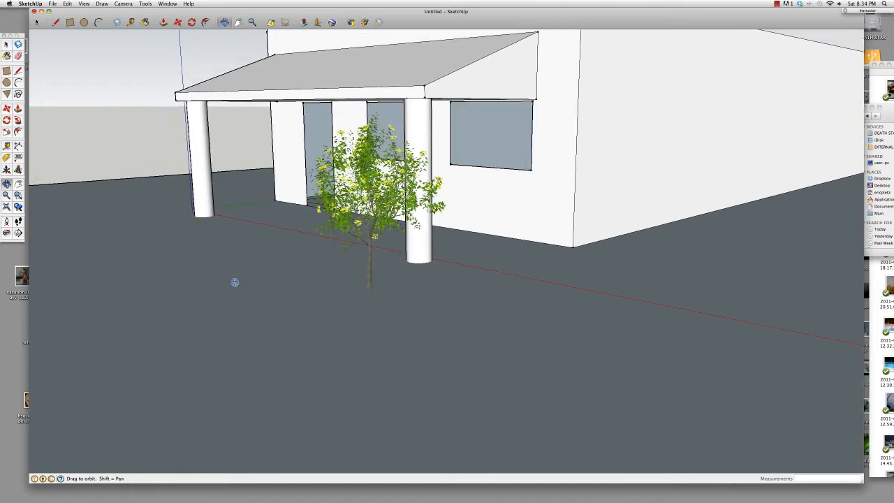
left_click_drag(235, 282, 337, 257)
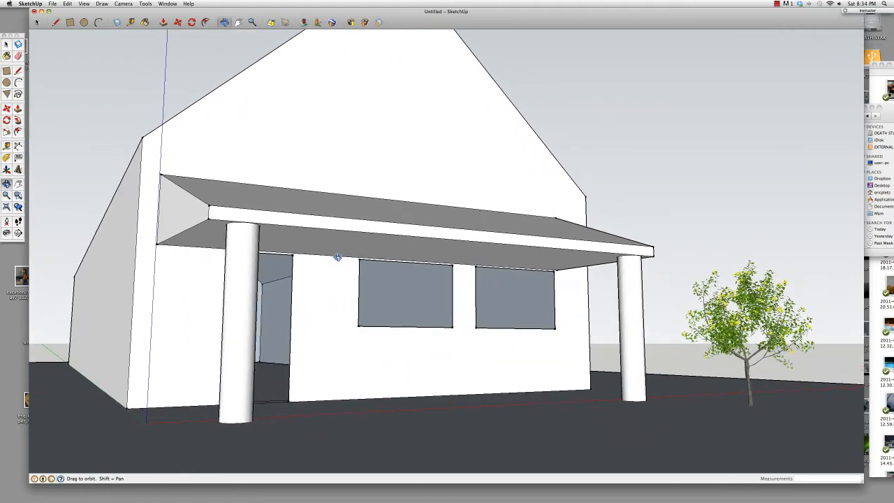
left_click(177, 22)
left_click_drag(711, 327, 665, 328)
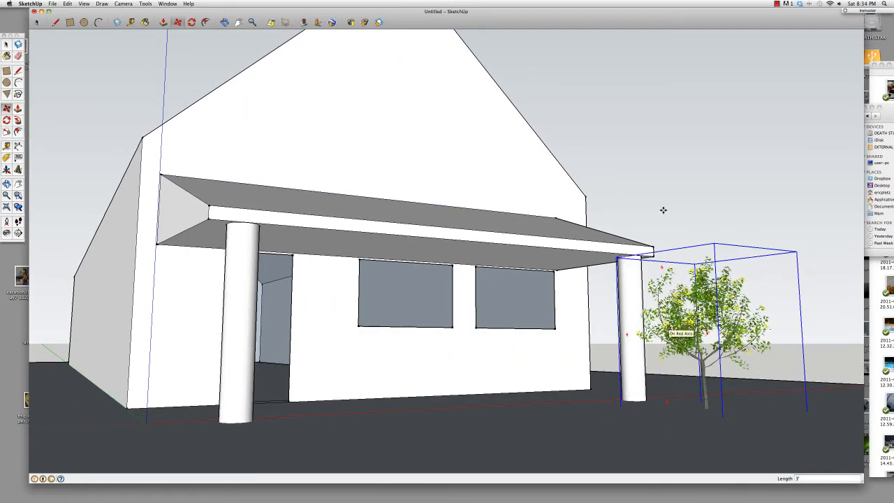
key("space")
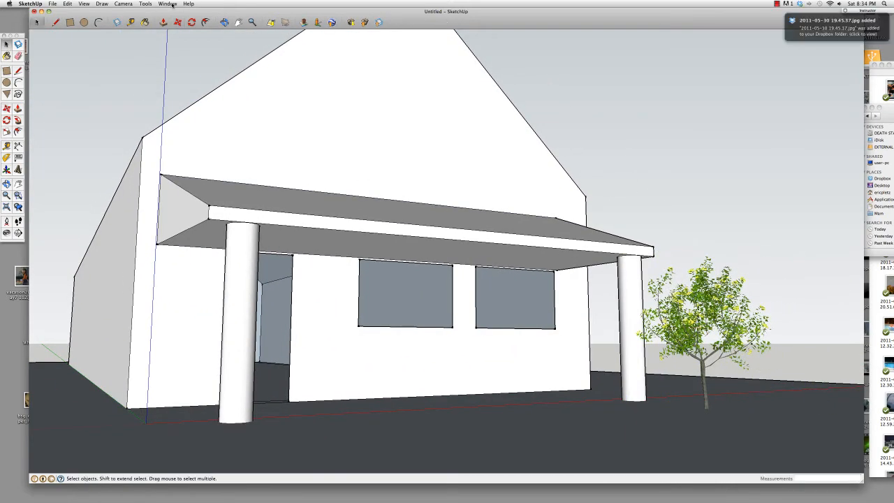
Open the Styles browser and preview the Wireframe, Hidden Line and Shaded styles on the model
left_click(168, 4)
left_click(171, 60)
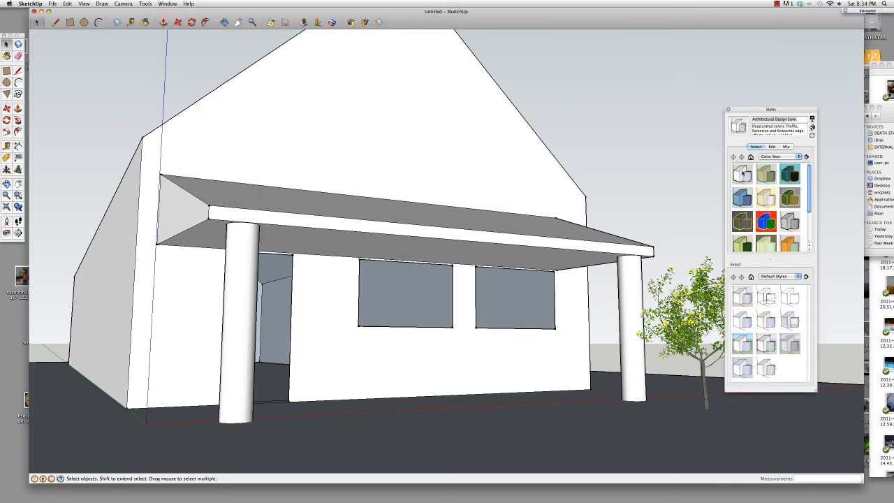
left_click(766, 297)
left_click(790, 297)
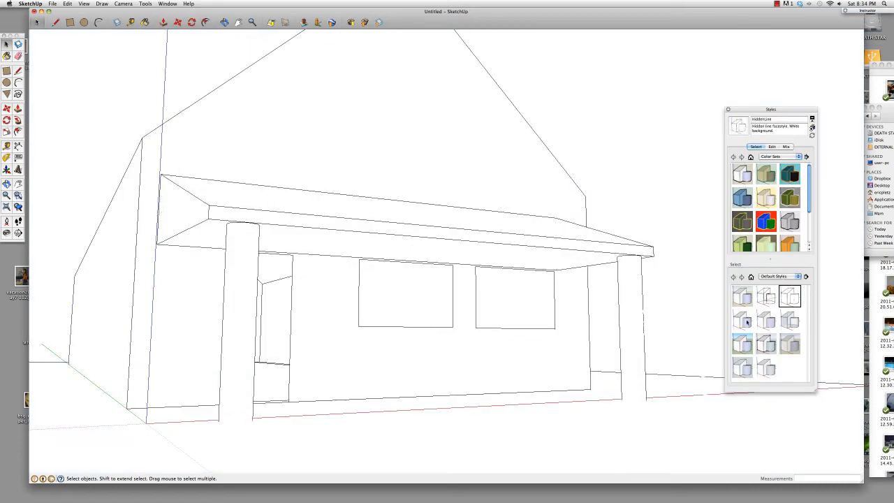
left_click_drag(770, 109, 820, 37)
left_click(794, 250)
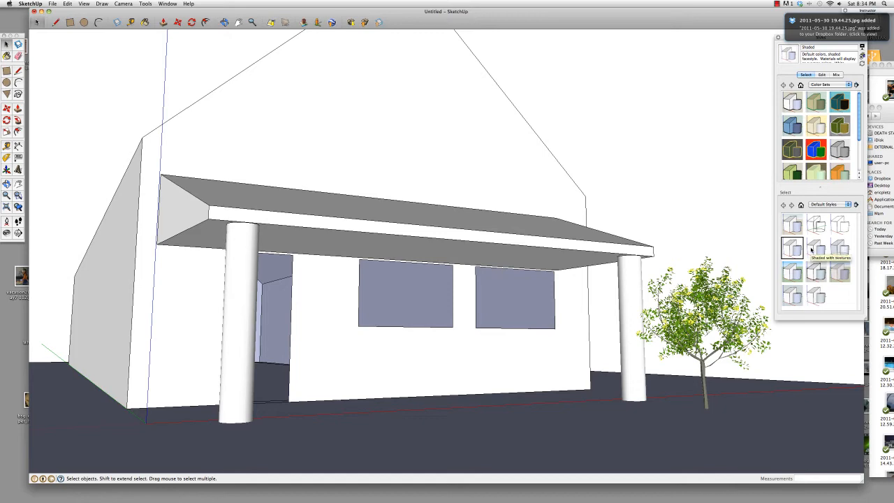
Preview the remaining Default Styles, including Simple Style, Architectural Design Style 1 and Wireframe, and finish on Default Style
left_click(814, 249)
left_click(792, 274)
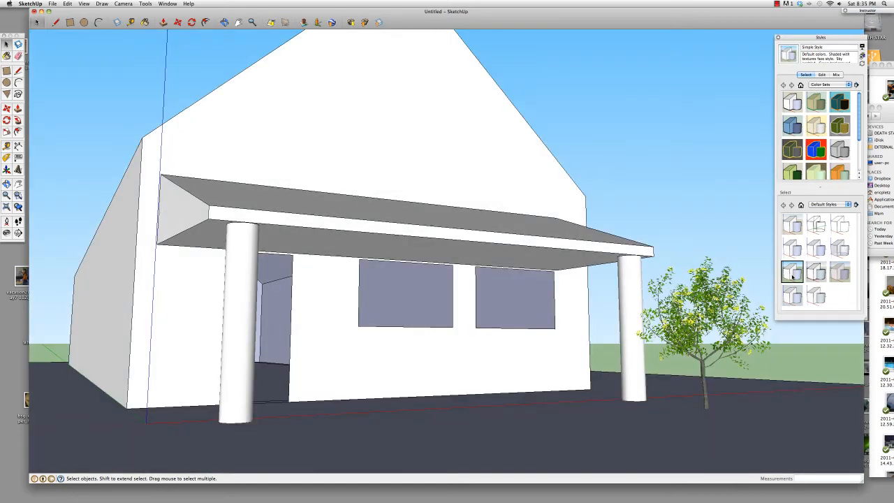
left_click(815, 275)
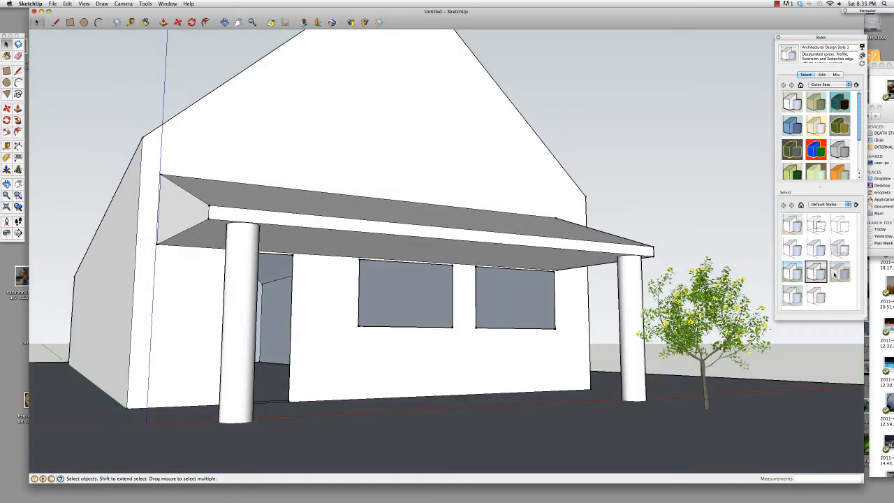
left_click(839, 274)
left_click(794, 297)
left_click(815, 297)
left_click(815, 224)
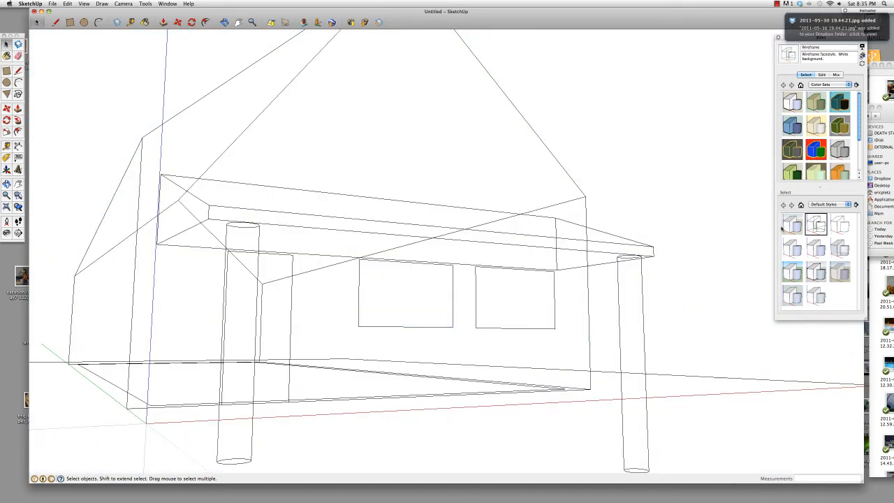
left_click(792, 224)
Switch to the Sketchy Edges collection and preview its styles on the model, including Charcoal Loose and Crayon
left_click(838, 204)
left_click(831, 215)
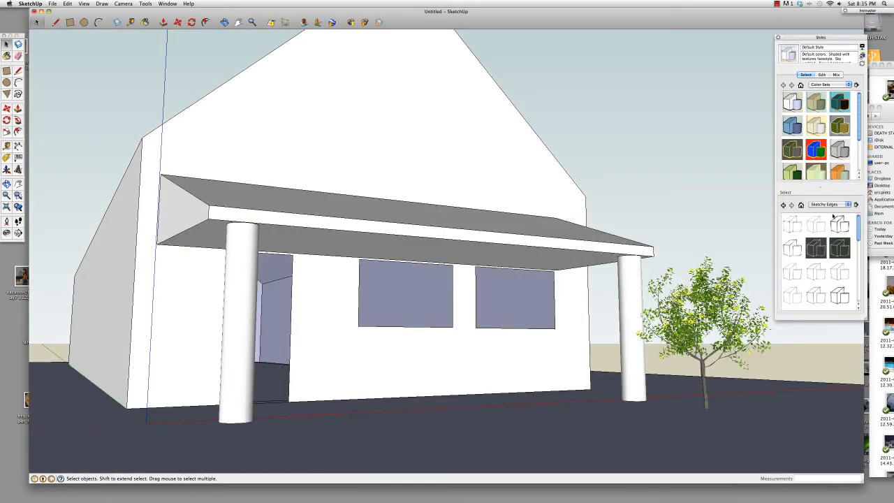
left_click(814, 226)
left_click(795, 228)
left_click(791, 250)
left_click(793, 275)
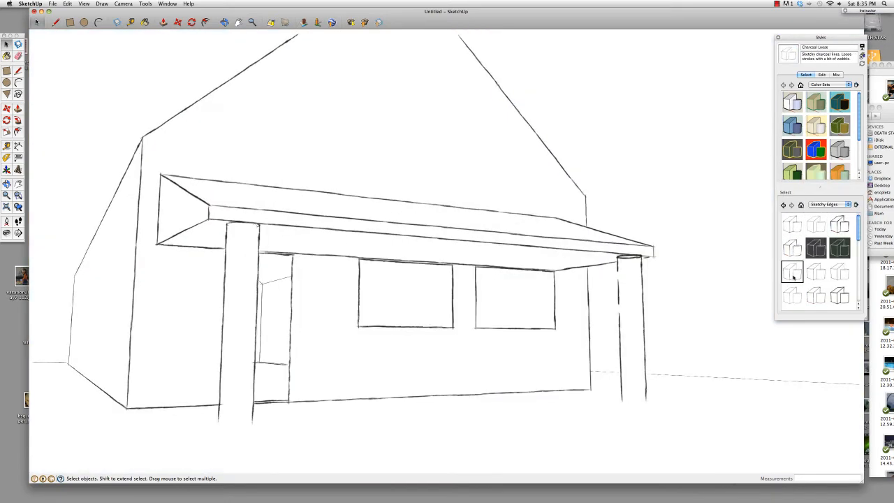
left_click(817, 275)
left_click(839, 275)
left_click(840, 296)
left_click(792, 296)
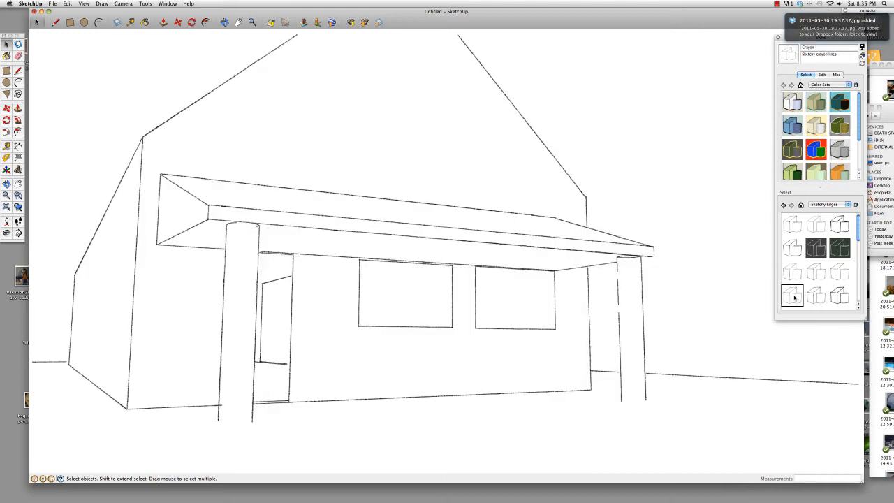
Preview further Sketchy Edges styles, including Pen Black and Dry Erase Marker Wide
scroll(810, 279, "down", 1)
left_click(792, 259)
left_click(812, 261)
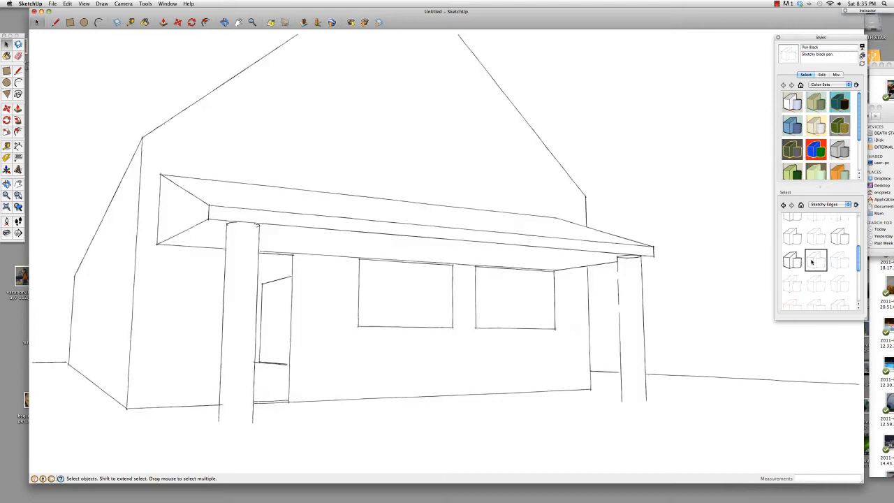
scroll(817, 259, "up", 1)
left_click(840, 268)
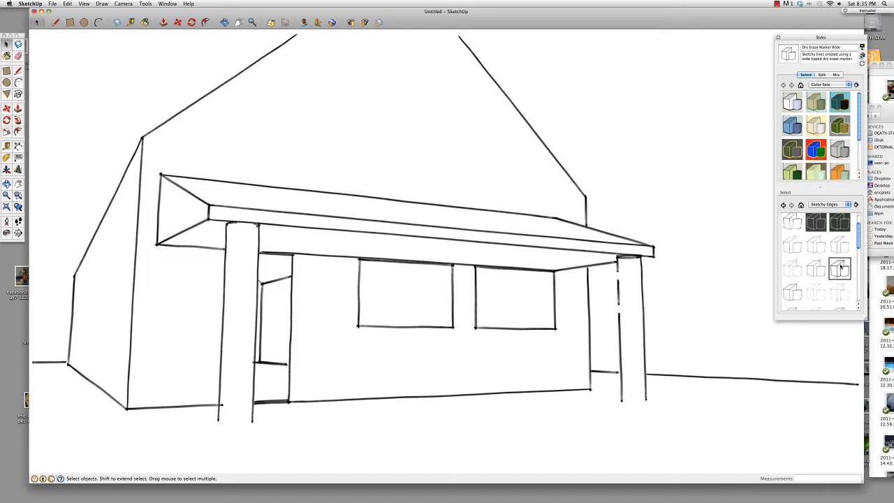
Return to the Default Styles collection and apply Default Style to the model
left_click(849, 204)
left_click(824, 187)
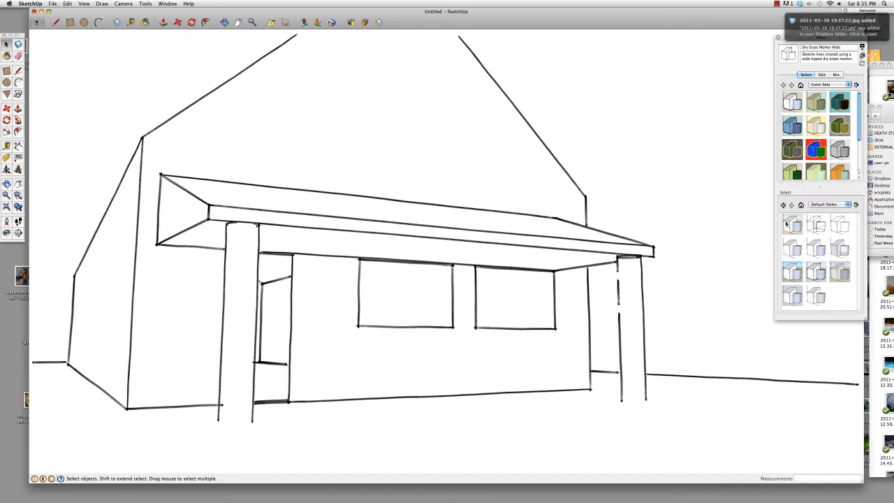
left_click(788, 223)
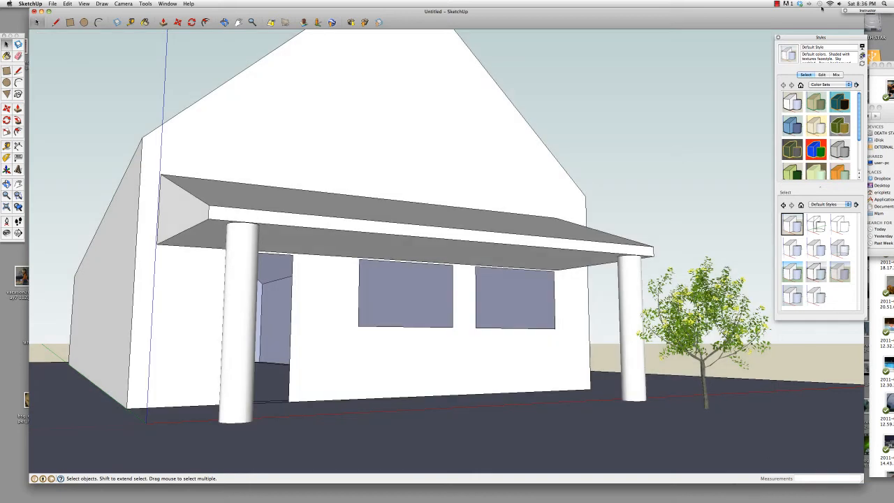
Paint the ground plane with a green grass material from the Vegetation collection
left_click(146, 23)
left_click(608, 115)
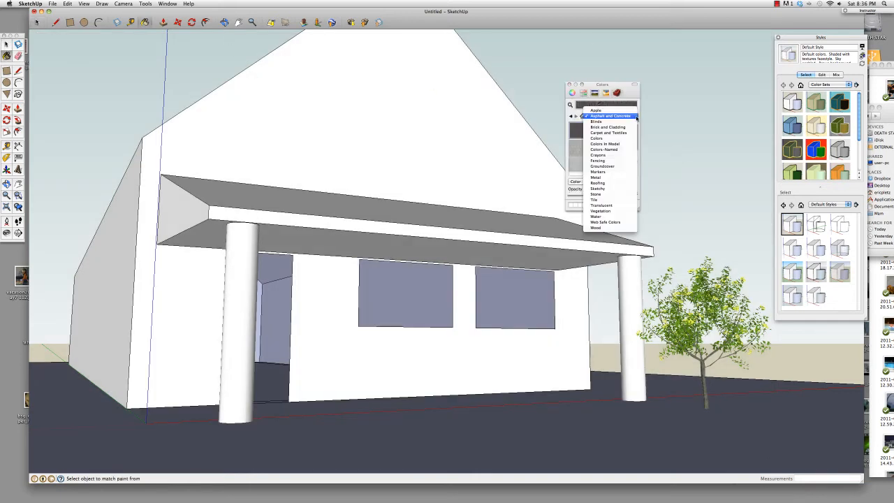
left_click(613, 163)
left_click(634, 116)
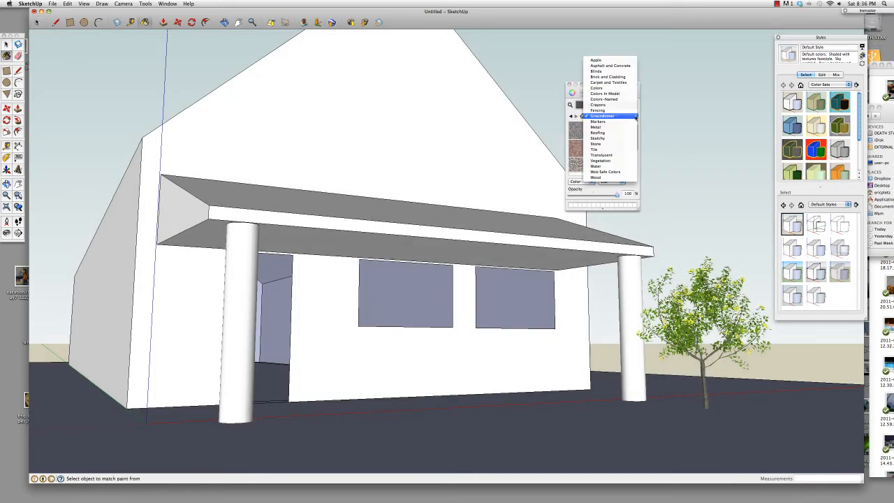
left_click(595, 161)
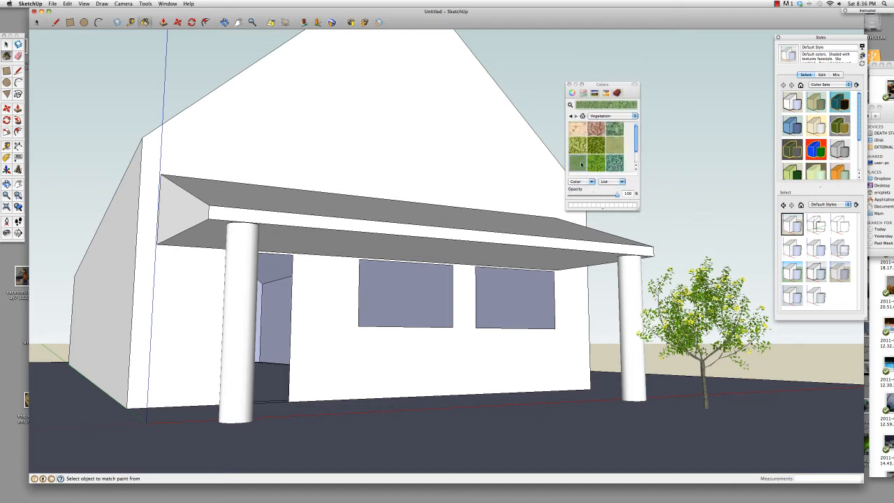
left_click(560, 436)
Paint the front gable wall and the adjoining long side wall with dark rough brick from Brick and Cladding
left_click(635, 116)
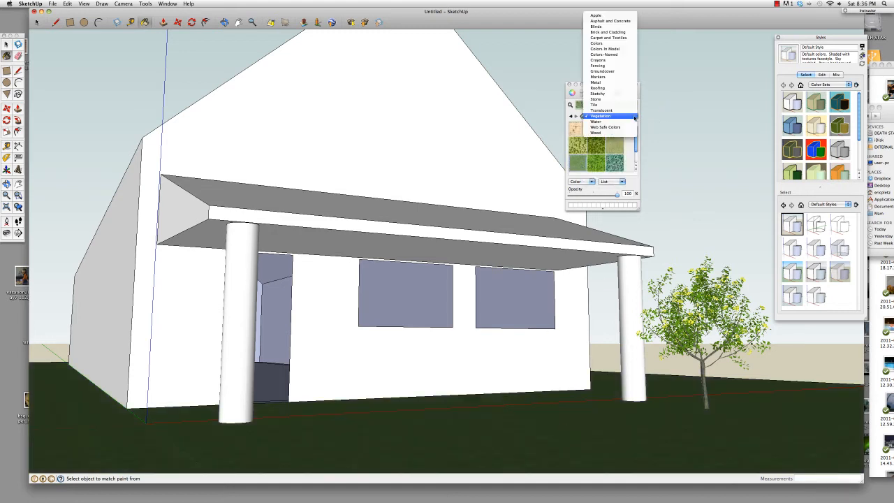
left_click(623, 32)
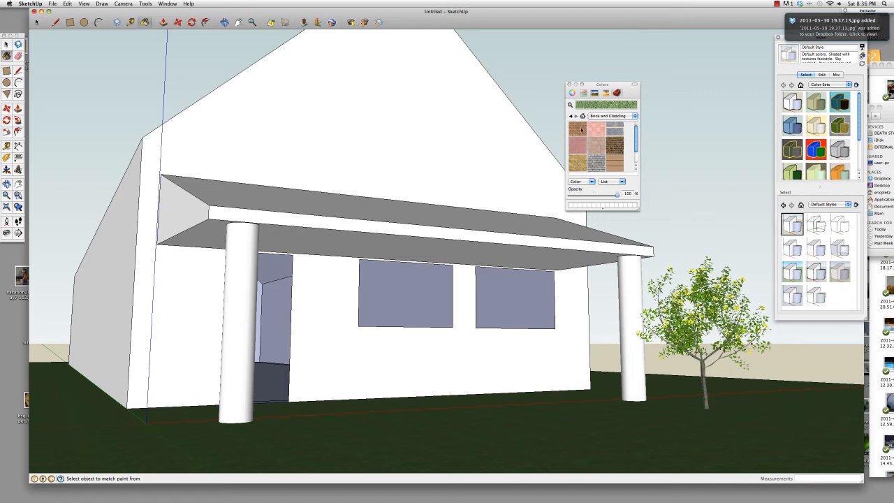
left_click(578, 130)
left_click(342, 360)
left_click(109, 323)
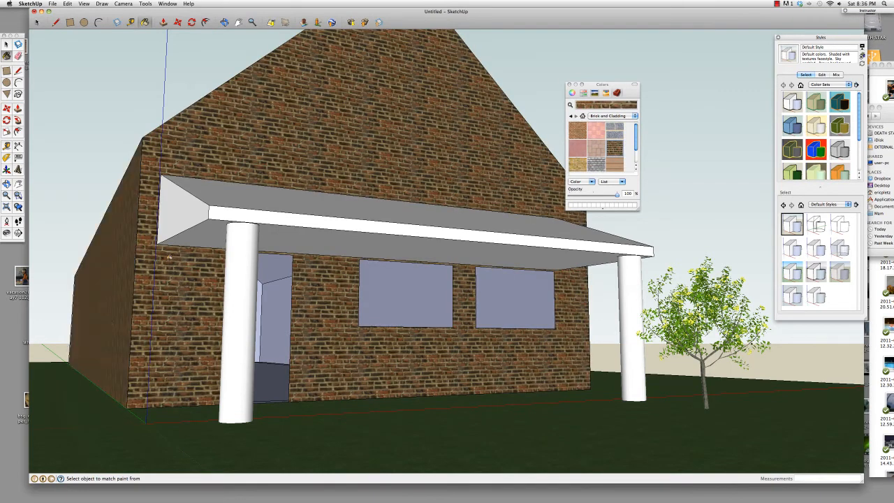
Paint the awning's triangular end and its underside with the brown wood siding from Brick and Cladding
left_click(618, 166)
left_click(187, 213)
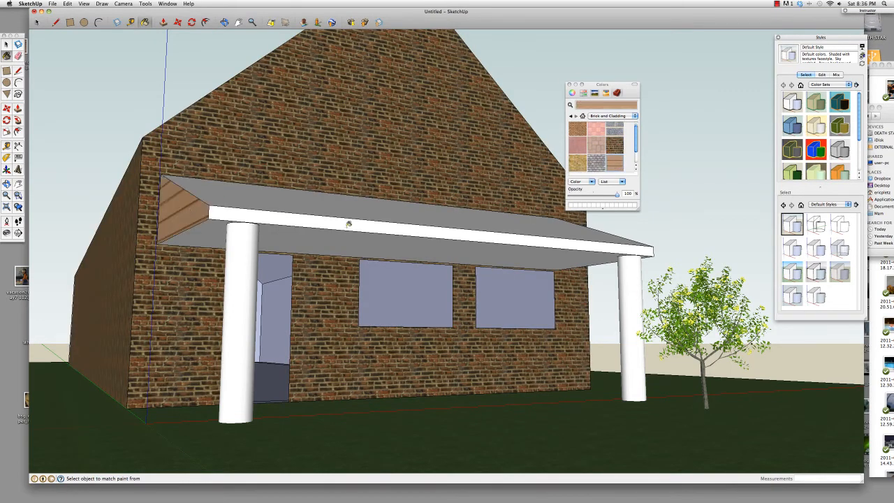
left_click(368, 242)
Paint the awning's sloped top and the main roof with dark tiles from the Roofing collection
left_click(634, 116)
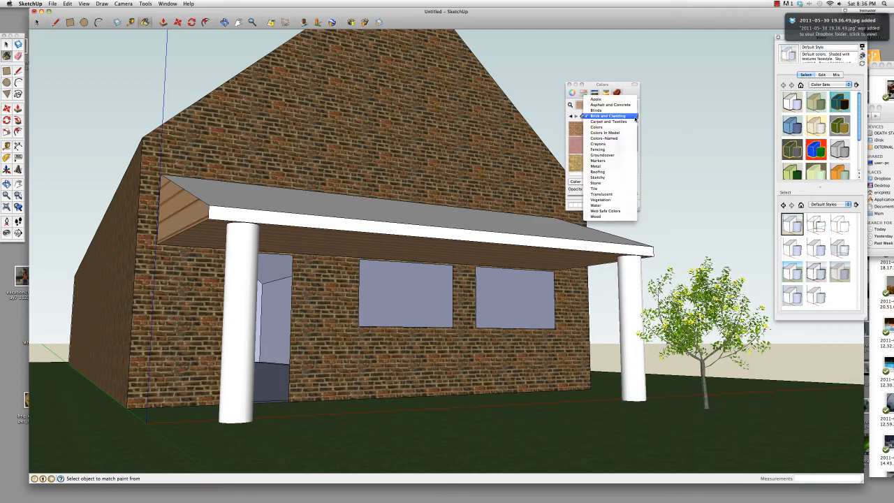
left_click(599, 173)
left_click(614, 130)
left_click(451, 213)
left_click(224, 21)
left_click_drag(321, 140, 279, 173)
left_click_drag(282, 133, 271, 219)
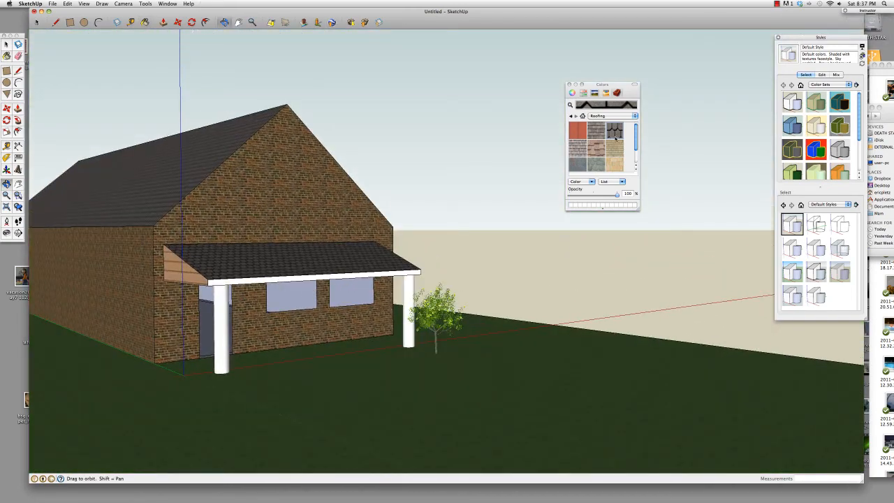
Paint the awning's front fascia with the dark asphalt material from the Asphalt and Concrete collection
left_click(635, 116)
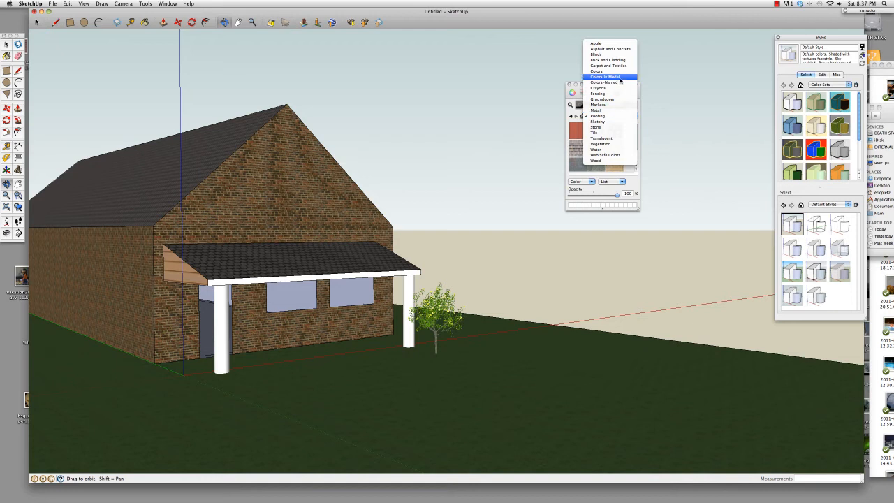
left_click(611, 50)
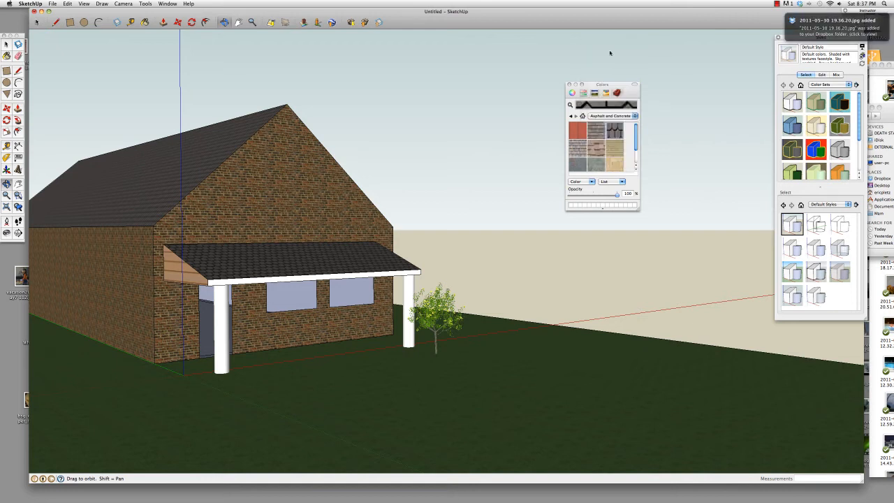
left_click(578, 131)
left_click(303, 277)
Paint both porch columns with the speckled grey concrete material from the Asphalt and Concrete collection
left_click(614, 130)
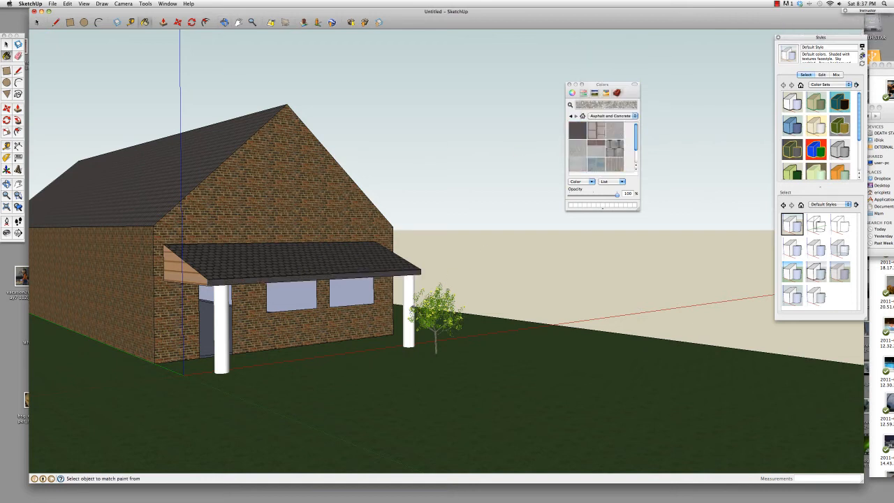
left_click(410, 292)
left_click(229, 328)
Erase the extra edges running along the side walls on the interior floor, undoing any removal of the floor face
scroll(220, 330, "up", 10)
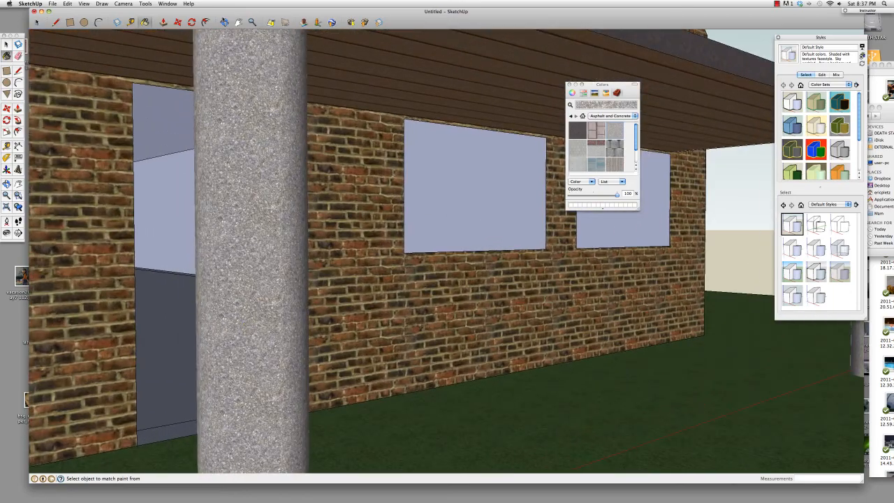
left_click(225, 22)
scroll(162, 315, "up", 10)
mouse_move(216, 297)
left_mouse_down()
mouse_move(212, 319)
mouse_move(342, 294)
mouse_move(98, 298)
mouse_move(118, 294)
left_mouse_up()
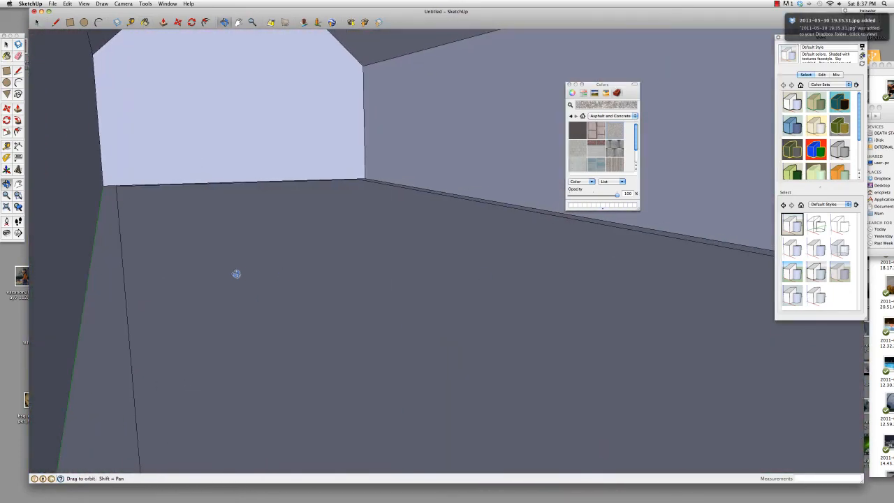
key("e")
left_click(125, 265)
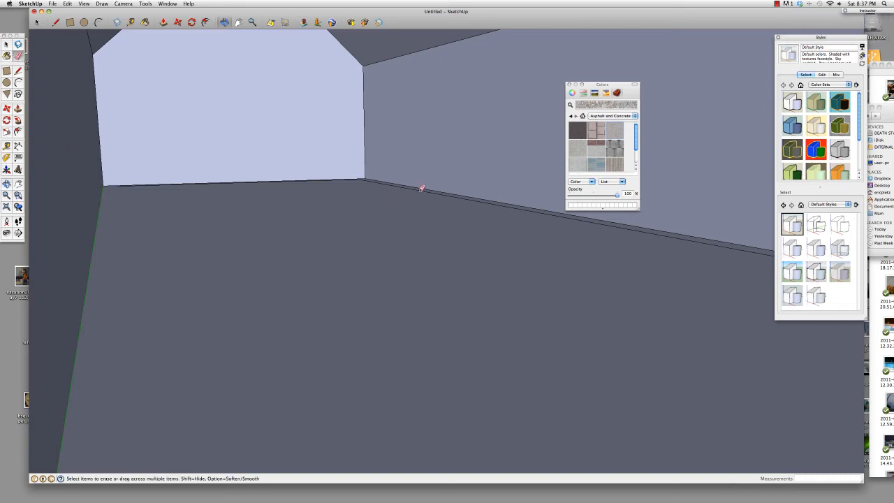
left_click_drag(421, 188, 352, 177)
key("super+z")
key("super+shift+z")
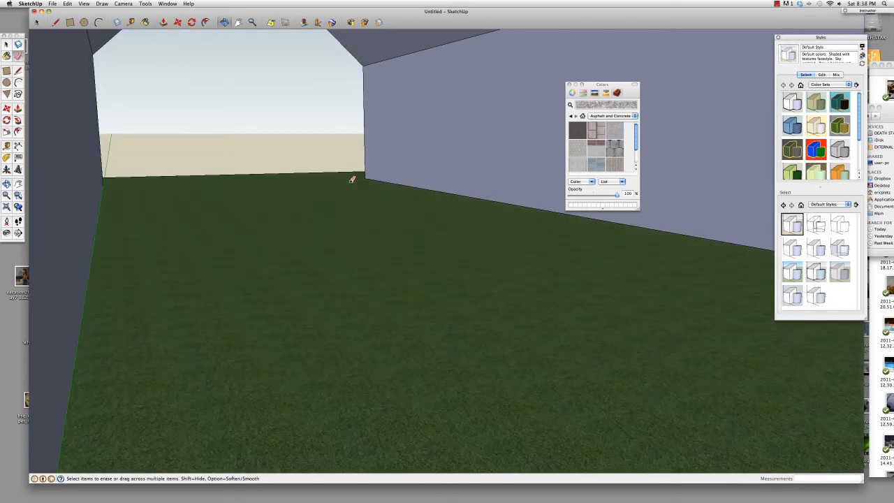
key("super+z")
Paint the interior floor with a dark grey carpet from the Carpet and Textiles collection
left_click(635, 116)
left_click(607, 132)
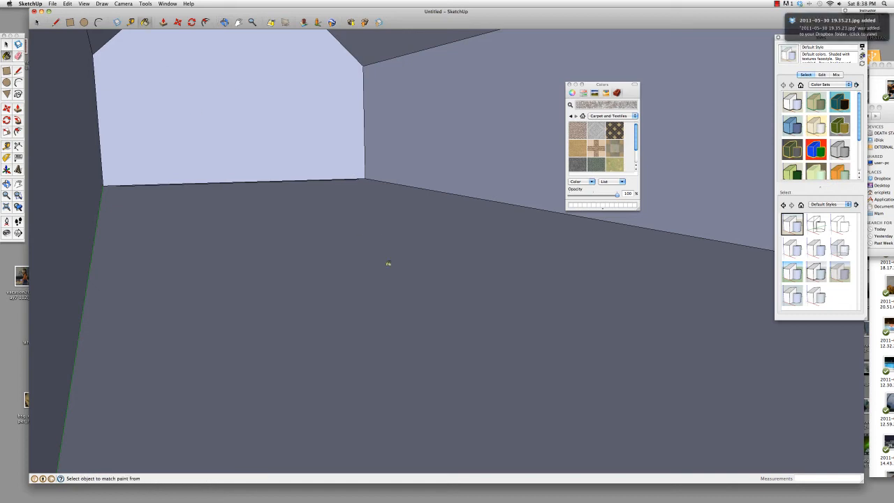
left_click(387, 263)
Paint the interior floor with dark brown wood flooring from the Wood collection
left_click(635, 116)
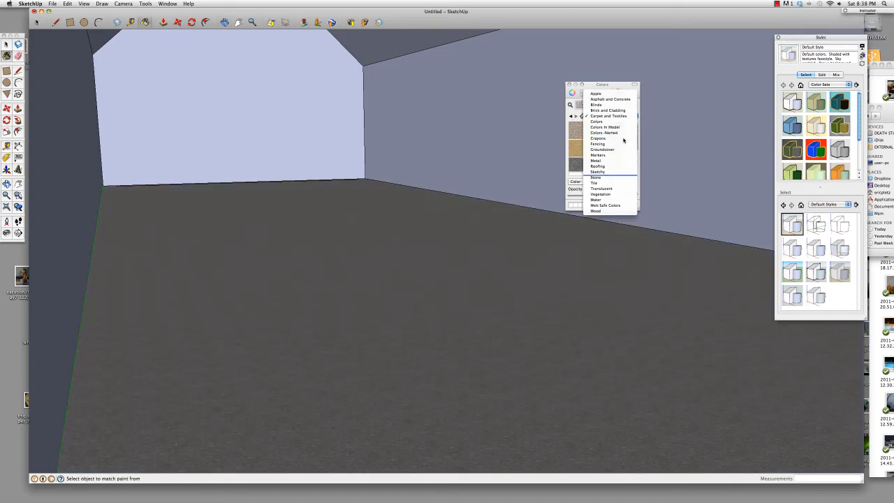
left_click(597, 211)
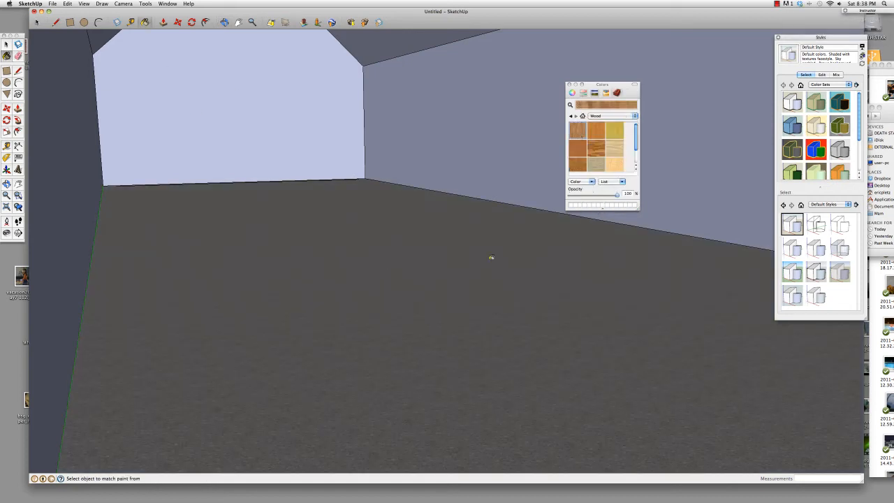
left_click(487, 261)
Try the Asparagus and Mocha crayon colours on the long interior wall
left_click_drag(636, 138, 637, 157)
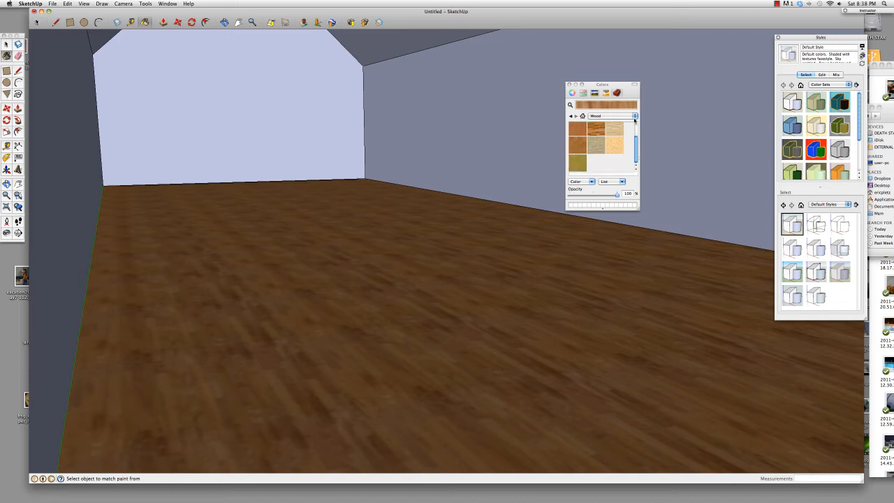
left_click(634, 116)
left_click(592, 82)
left_click(616, 92)
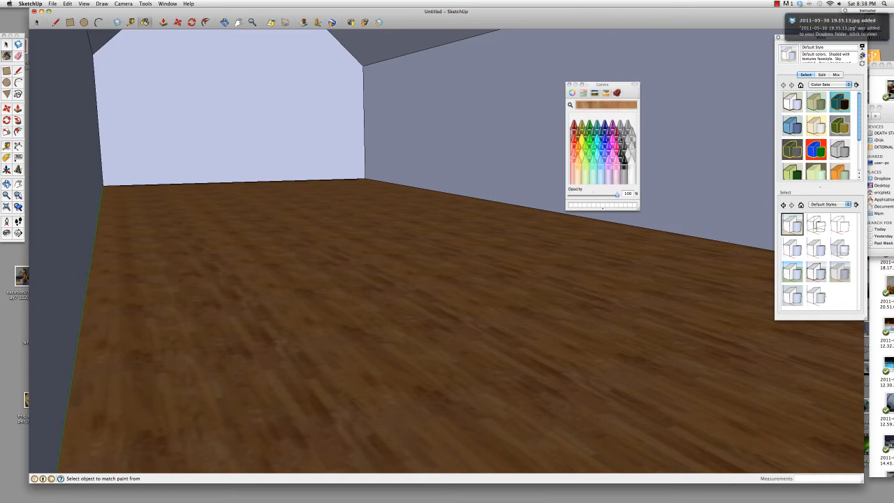
left_click(591, 138)
left_click(516, 131)
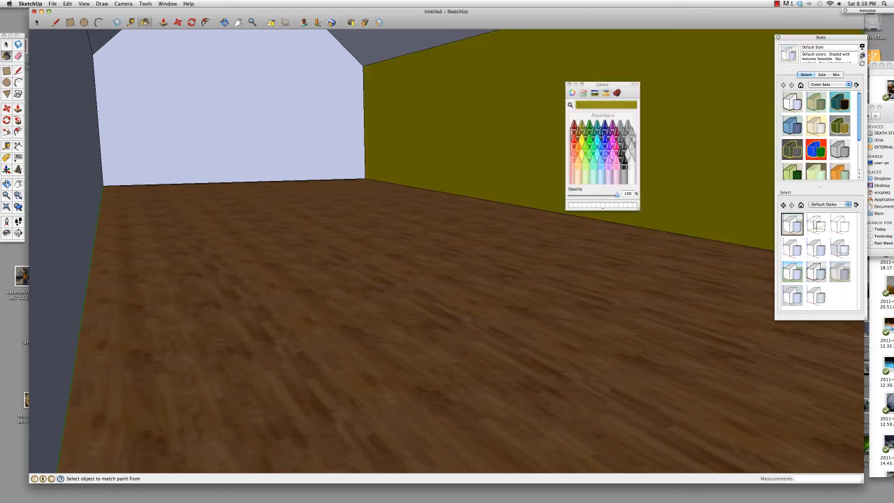
left_click(486, 127)
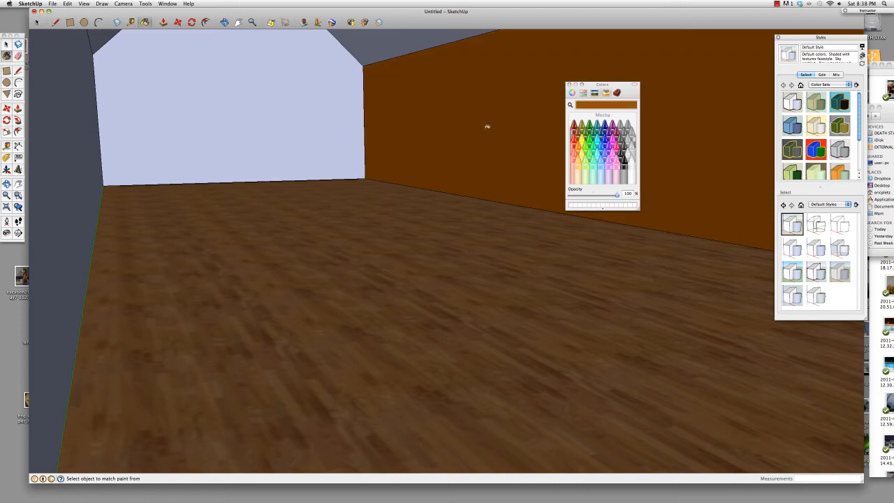
Mix a pale yellow on the colour wheel and paint the interior side walls and end wall with it
left_click(583, 92)
left_click(572, 93)
left_click(607, 149)
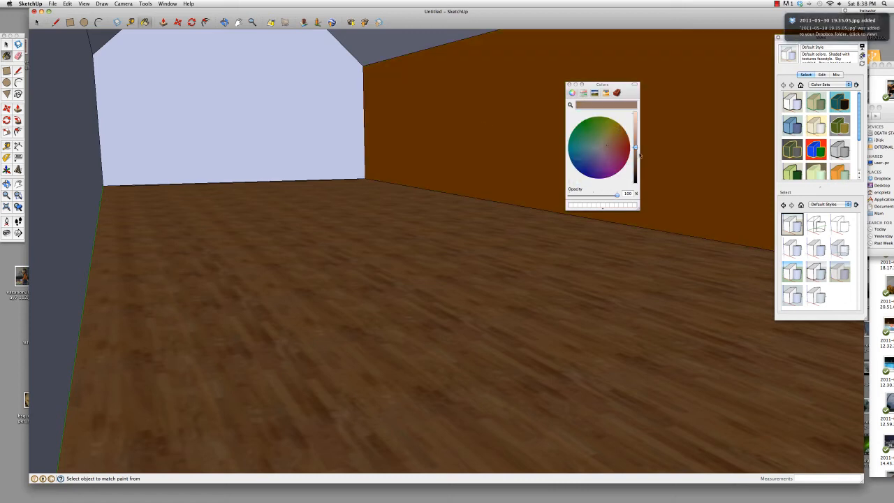
left_click_drag(639, 155, 635, 117)
left_click(613, 124)
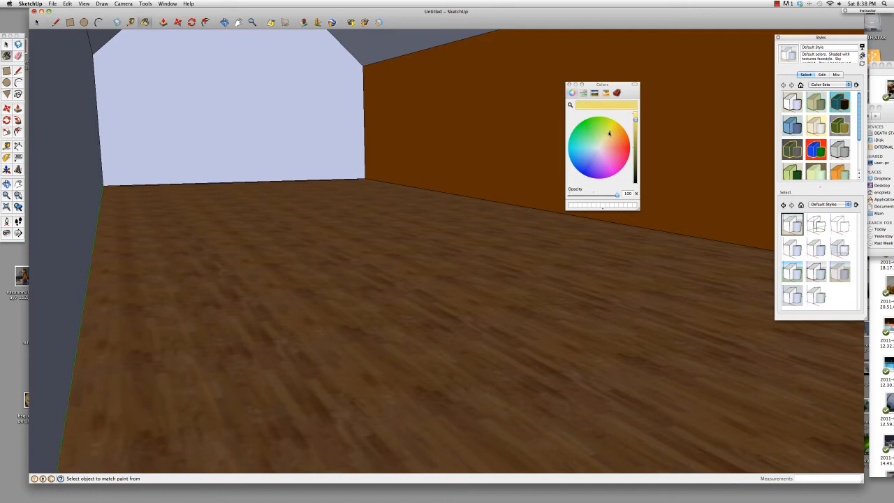
left_click(613, 137)
left_click(604, 134)
left_click(408, 130)
left_click(302, 112)
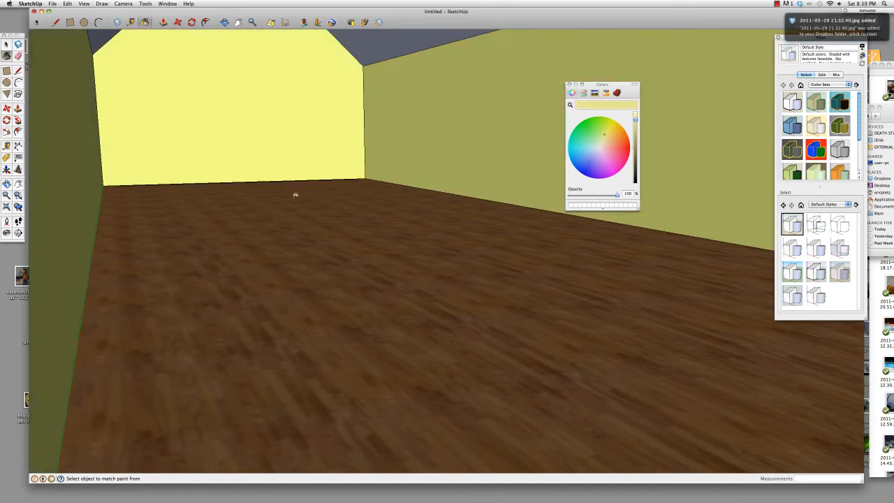
Paint the sloped interior ceiling with the reddish-brown wood grain from the Wood collection
left_click(225, 23)
left_click_drag(239, 134, 256, 183)
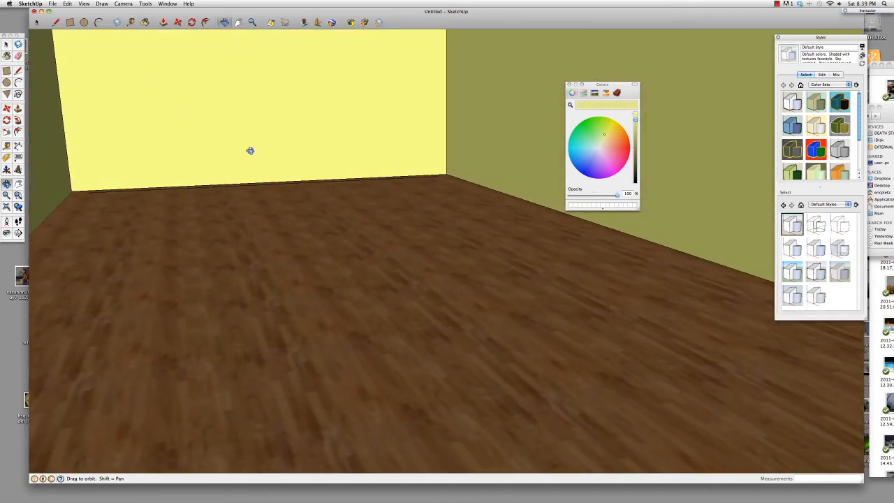
left_click(6, 235)
left_click_drag(329, 166, 366, 209)
left_click(617, 92)
left_click(613, 115)
left_click(595, 208)
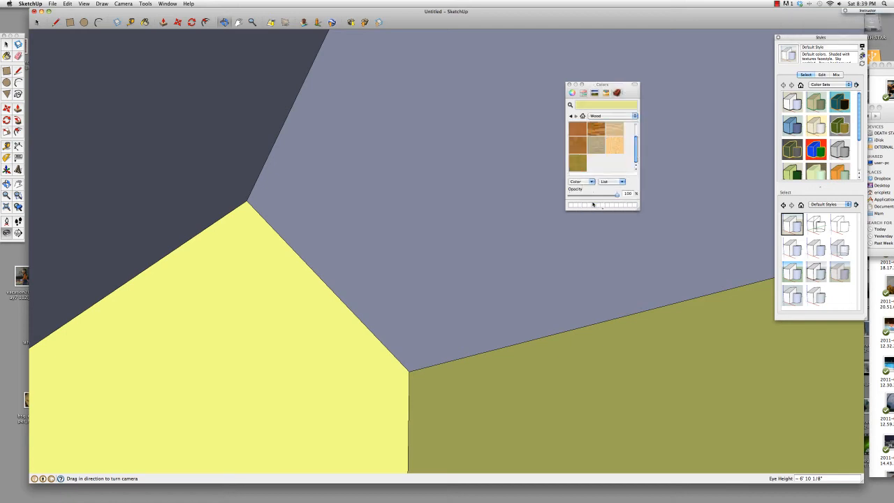
left_click(577, 129)
left_click(349, 191)
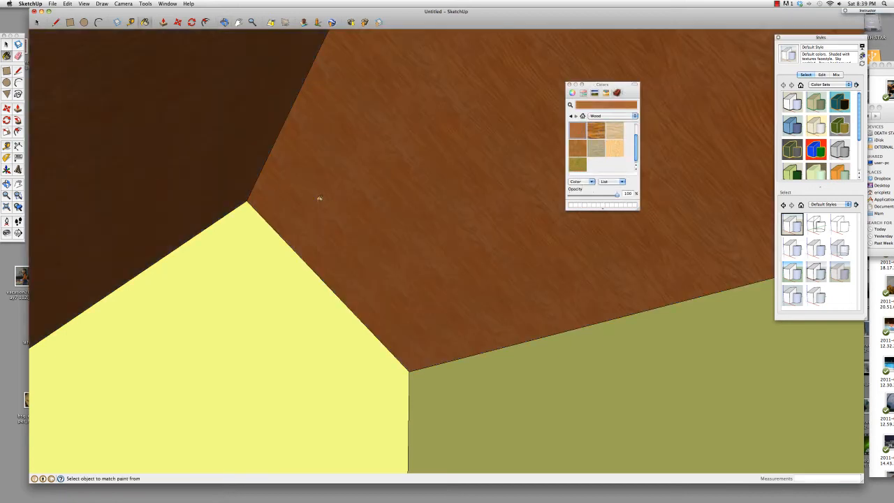
Paint the unpainted long exterior side wall with dark rough brick from the Brick and Cladding collection
key("super+period")
left_click_drag(363, 202, 309, 265)
scroll(400, 224, "down", 10)
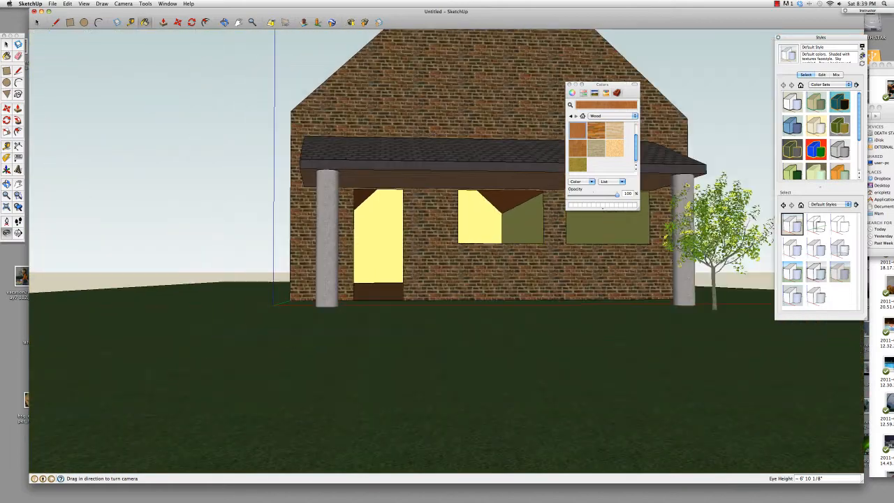
key("o")
left_click_drag(429, 135, 453, 176)
left_click(634, 116)
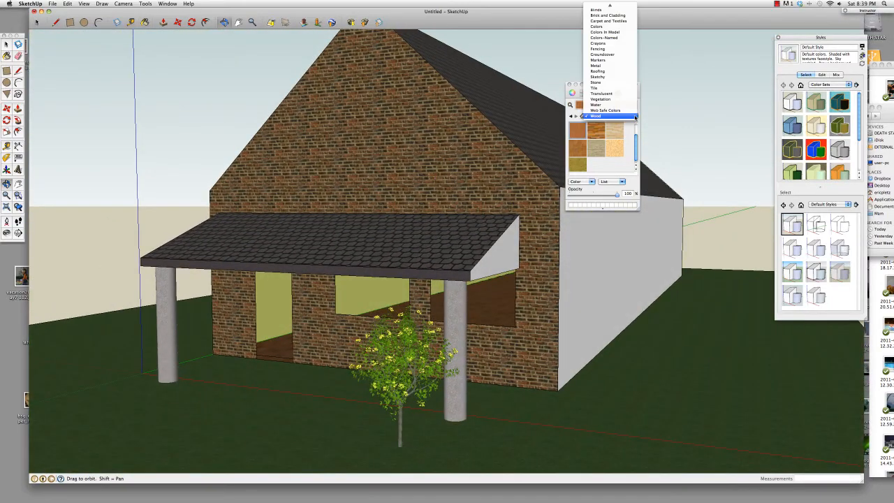
left_click(635, 116)
left_click(635, 116)
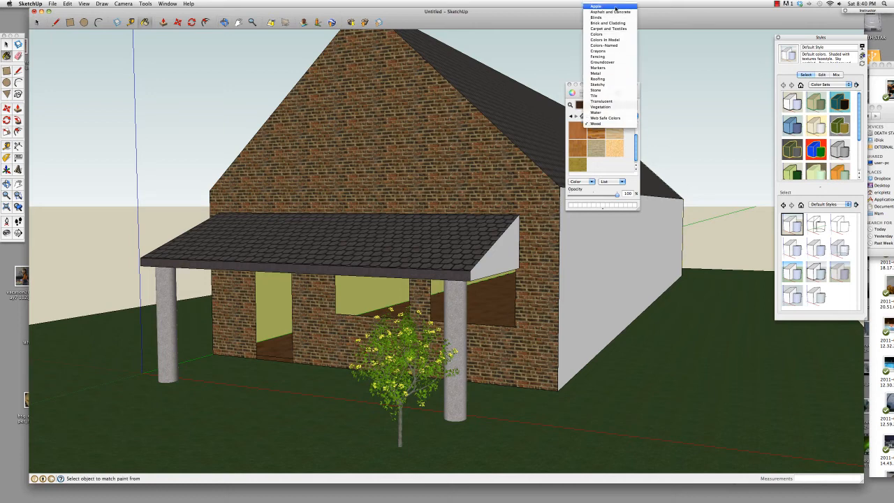
left_click(607, 20)
left_click(620, 230)
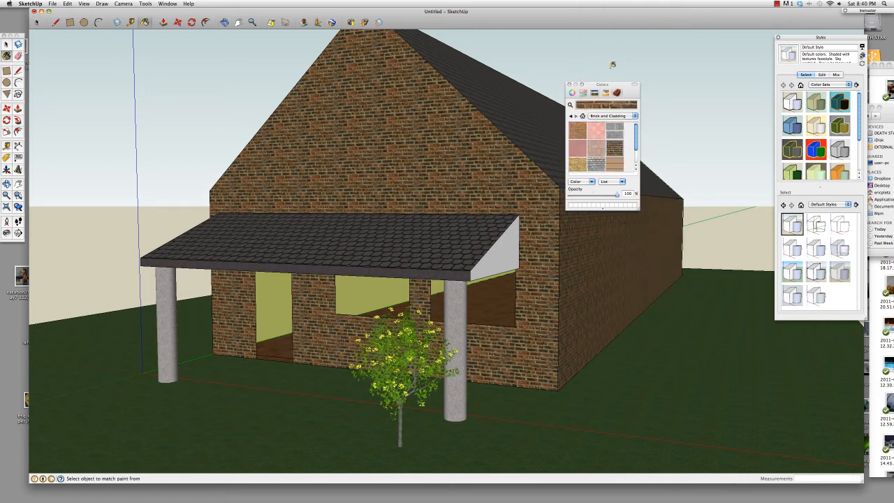
Paint the awning's remaining white triangular end with the brown wood siding, and close the Colors window
left_click(553, 138)
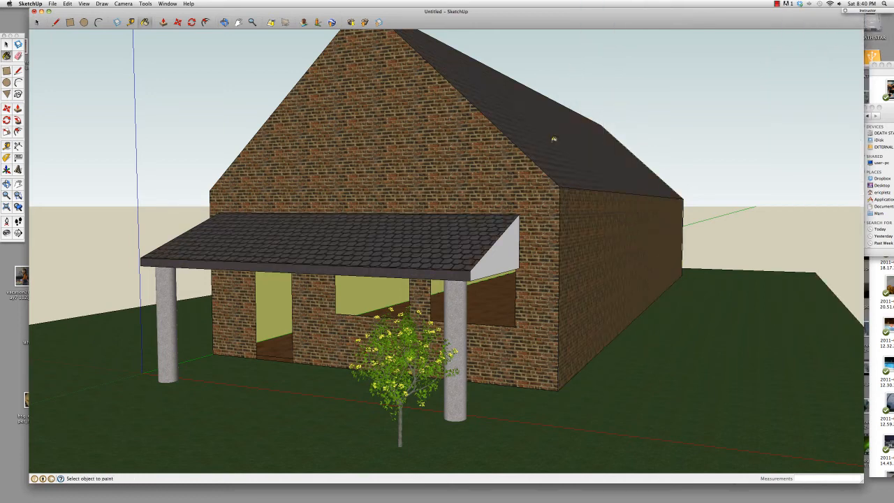
left_click(224, 22)
mouse_move(577, 114)
left_mouse_down()
mouse_move(533, 126)
mouse_move(510, 174)
left_mouse_up()
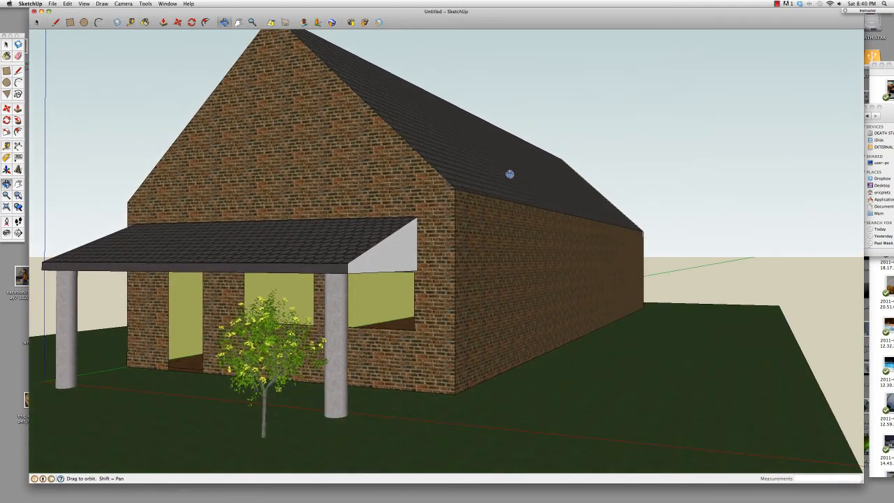
left_click(145, 23)
left_click(381, 322, "super")
left_click(392, 249)
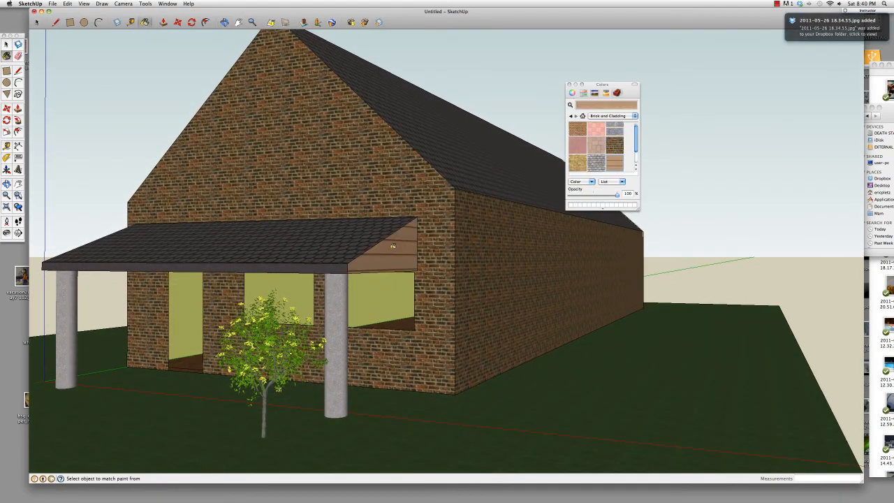
left_click(569, 84)
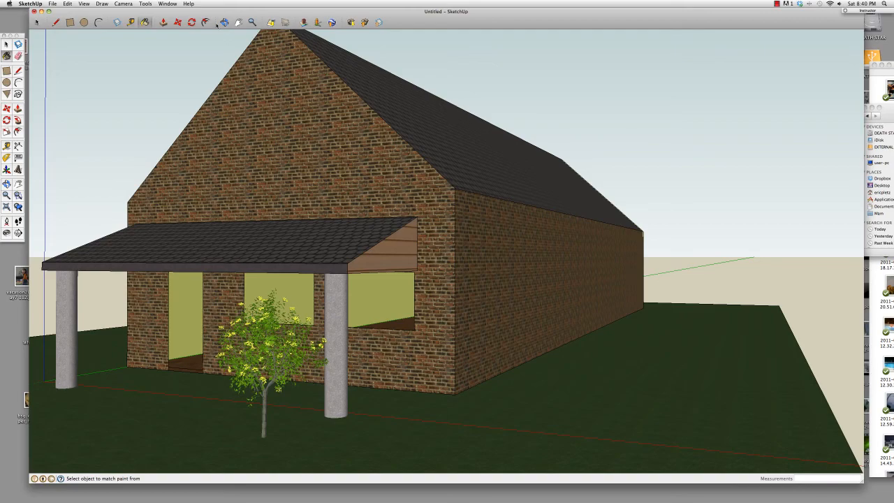
Frame the building's front corner from a low viewpoint and close the model window
left_click(225, 22)
left_click_drag(433, 111, 413, 188)
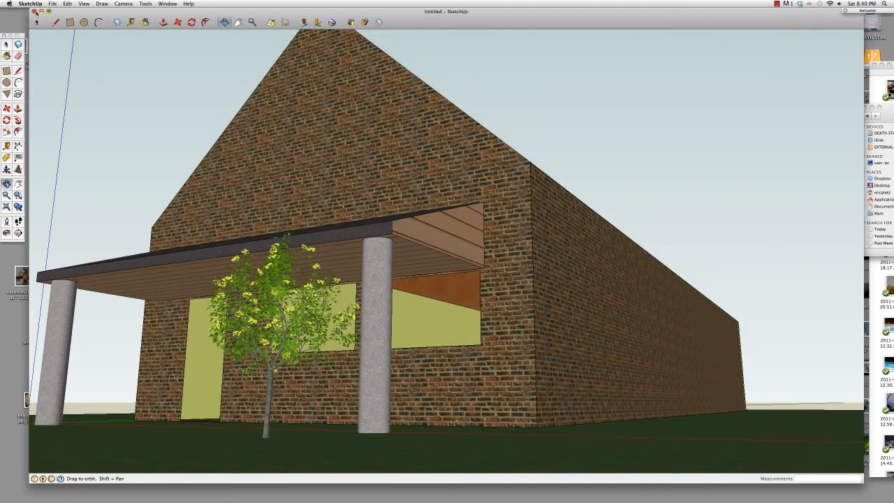
left_click(34, 12)
left_click(423, 64)
Switch to Photoshop and open the Desktop screenshots from 2012-10-06 at 8.35.56 PM and 8.40.48 PM
key("super+Tab")
key("super+o")
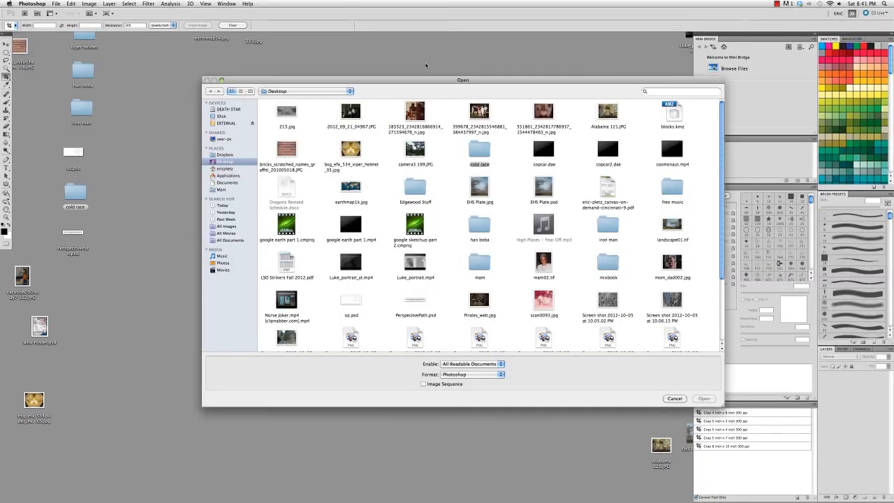
scroll(477, 277, "down", 3)
left_click(350, 300)
left_click(286, 300, "shift")
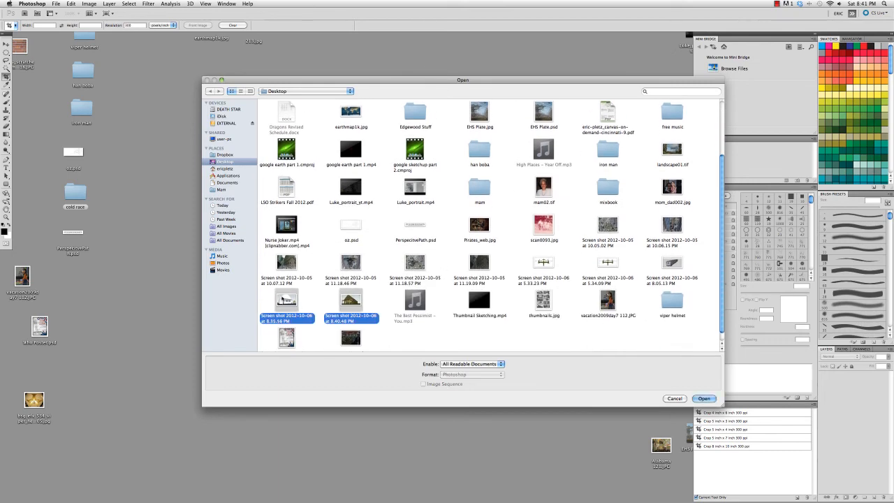
key("Return")
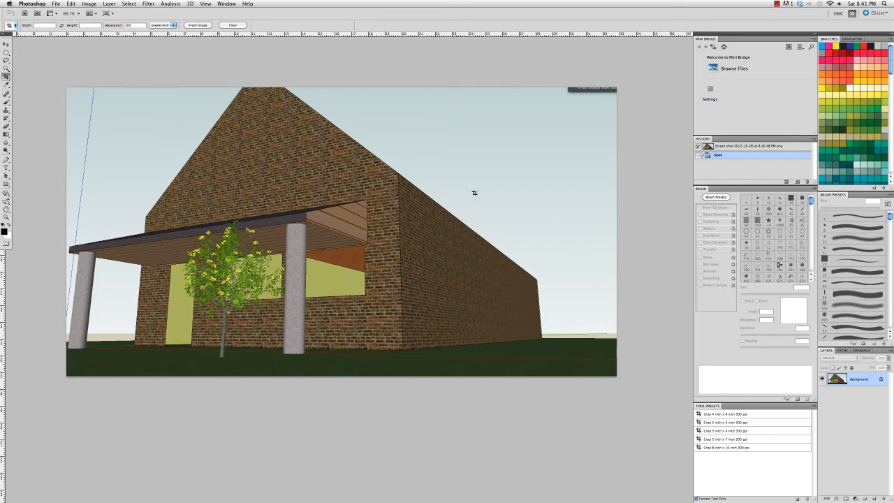
Select the sky beside the building's long wall with the Quick Selection tool and try to clear it
left_click(6, 60)
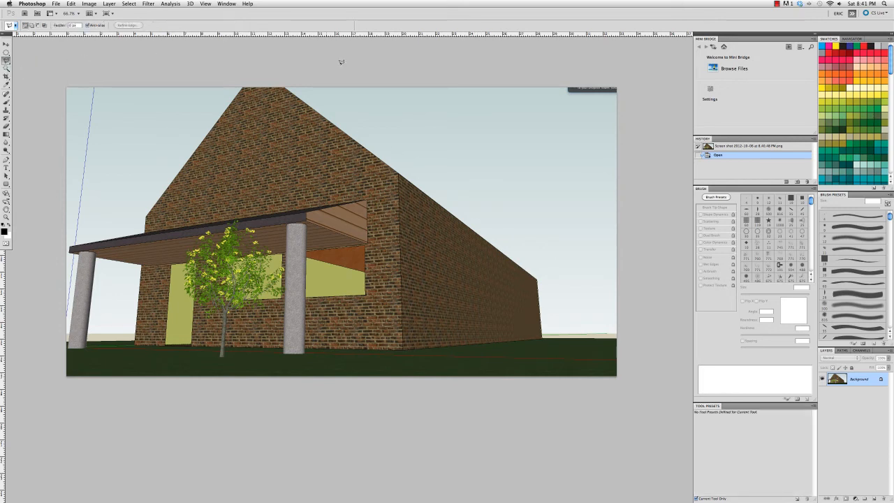
left_click(5, 68)
left_click(31, 69)
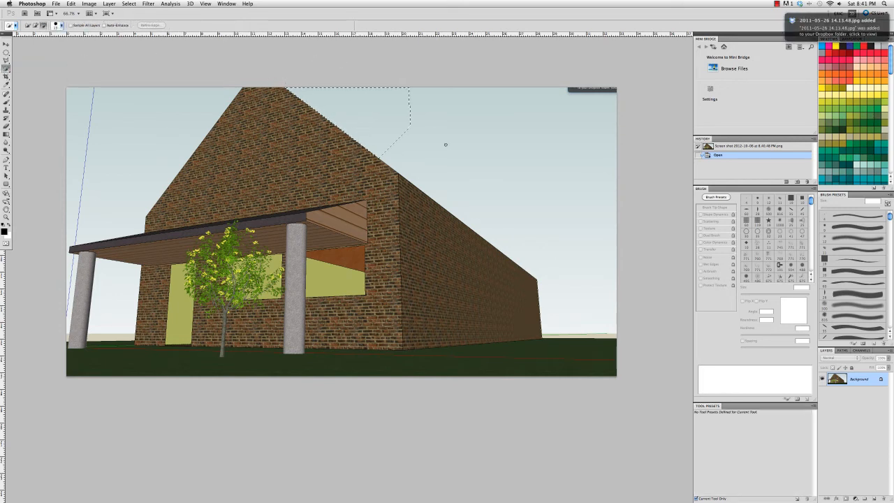
left_click_drag(444, 144, 533, 190)
key("BackSpace")
left_click(493, 226)
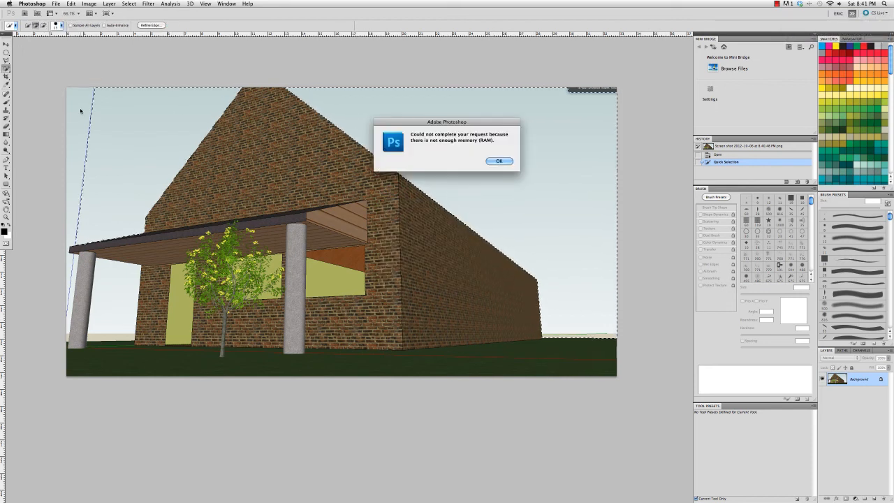
key("Return")
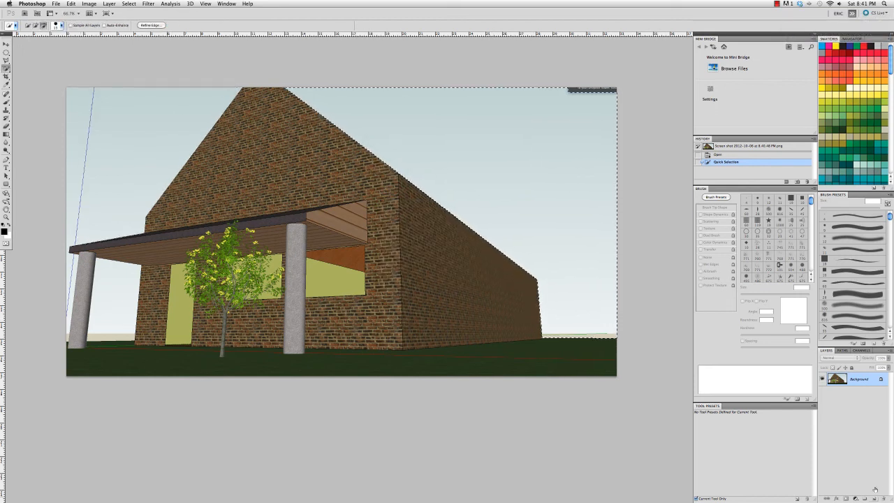
Copy the selected sky to a new layer, select the whole canvas and clear that layer's contents
key("super+j")
key("ctrl+a")
key("Delete")
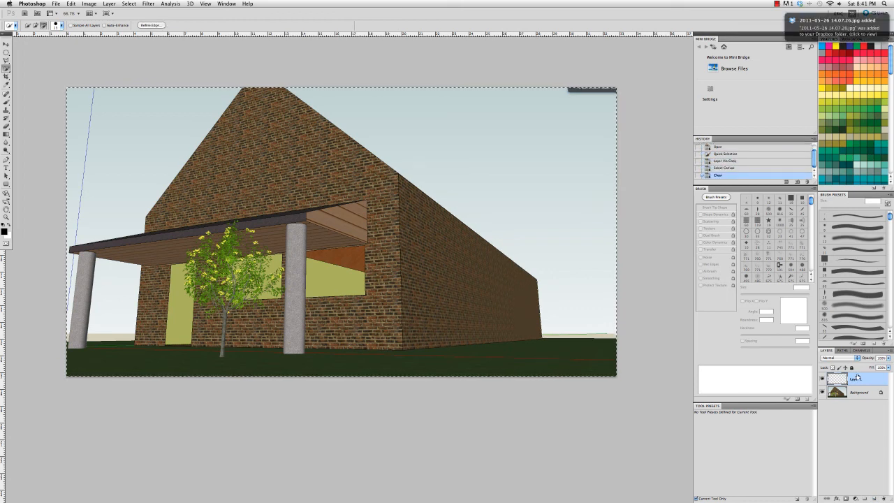
Duplicate the Background layer, hide the original, and clear the sky beside the long wall from the copy using Quick Selection
key("ctrl+d")
left_click(856, 392)
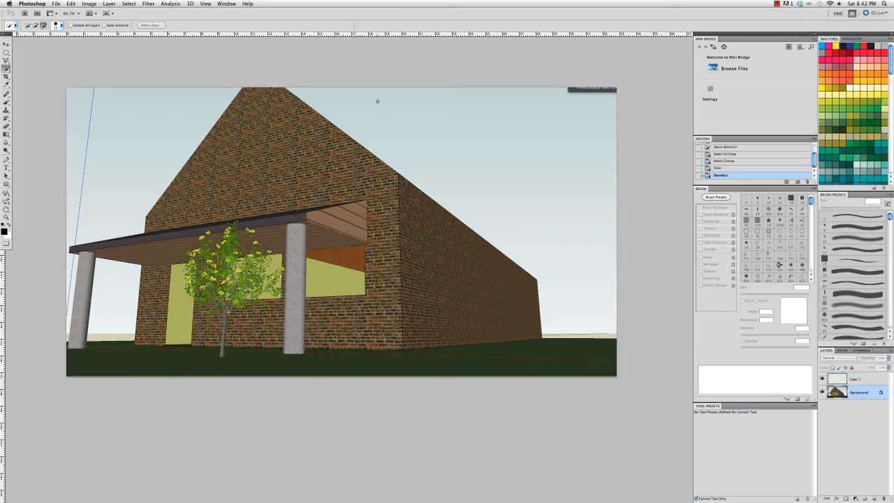
key("super+j")
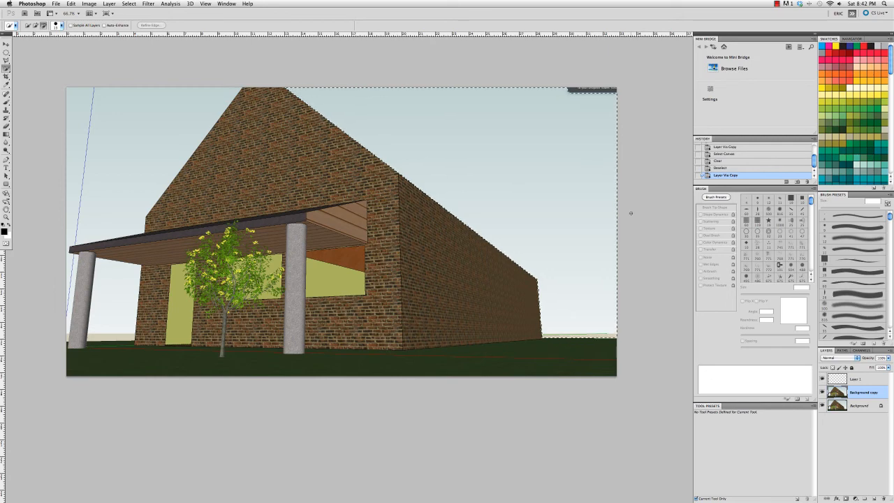
left_click_drag(630, 213, 631, 213)
key("Delete")
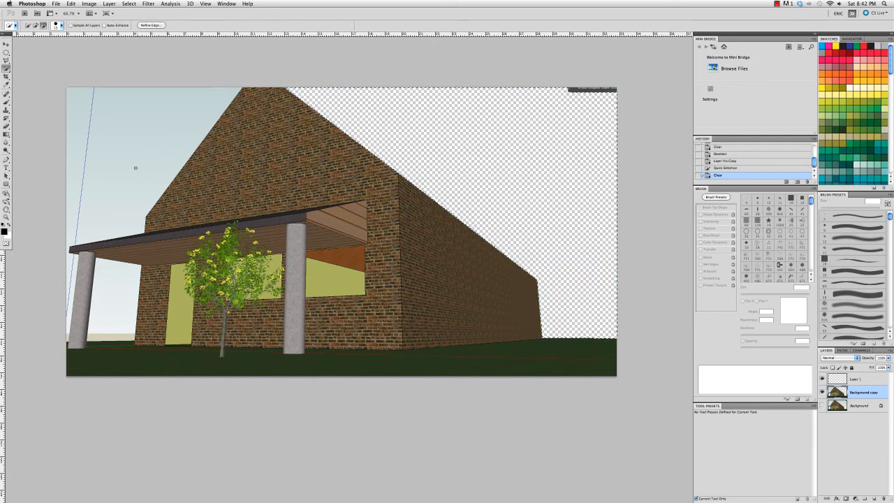
Clear the sky beside the front gable and the sky patch beneath the porch roof from the Background copy
mouse_move(136, 167)
left_mouse_down()
mouse_move(186, 85)
mouse_move(201, 107)
mouse_move(212, 95)
mouse_move(132, 136)
left_mouse_up()
left_click(200, 104)
key("super+d")
key("Delete")
key("super+d")
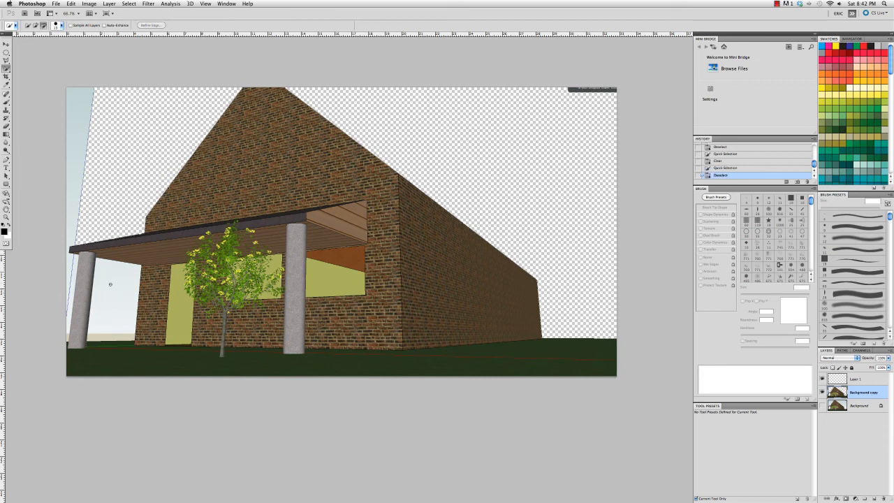
left_click(109, 284)
key("Delete")
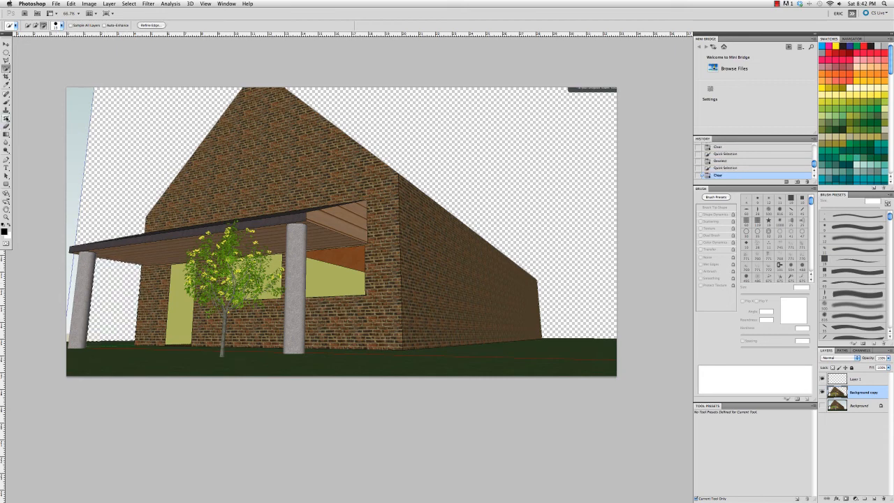
Clear the remaining sky strip outside the blue axis line with the Magic Wand
key("shift+w")
key("super+d")
left_click(73, 208)
key("Delete")
left_click(77, 153)
key("Delete")
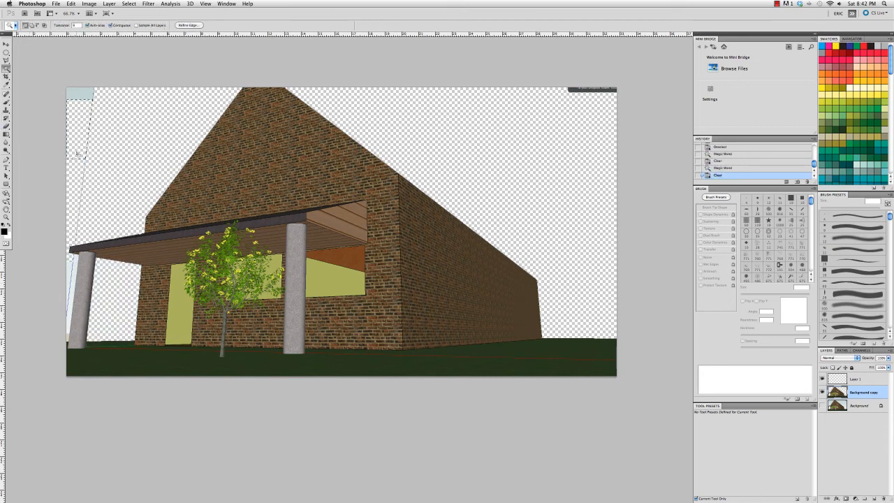
left_click(69, 340)
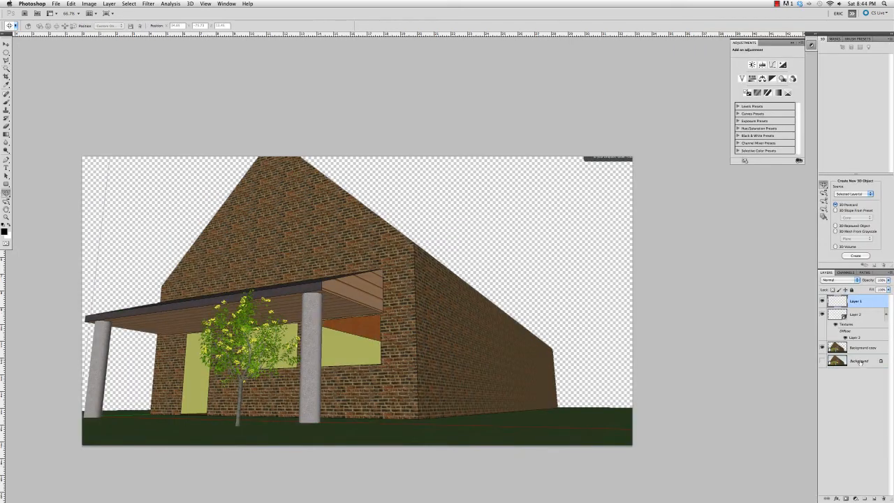
Add a layer directly above Background and fill it with a vertical black-to-white gradient running from the sky down to the ground
left_click(860, 361)
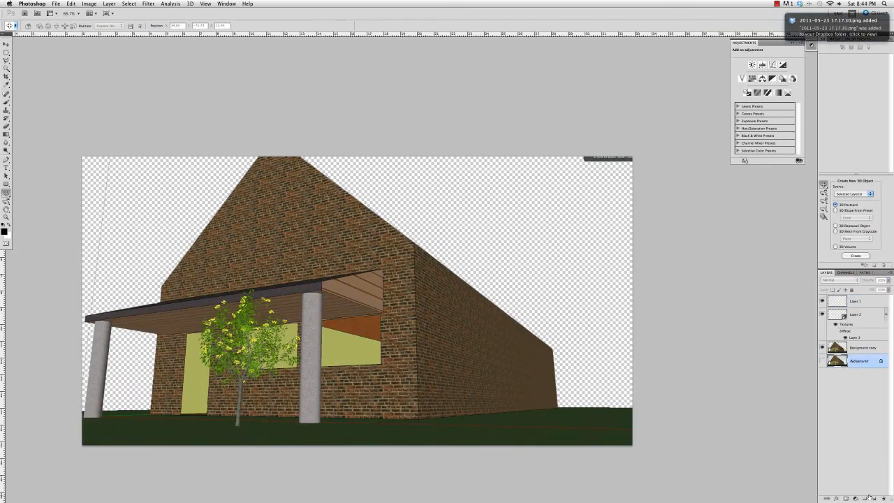
left_click(874, 498)
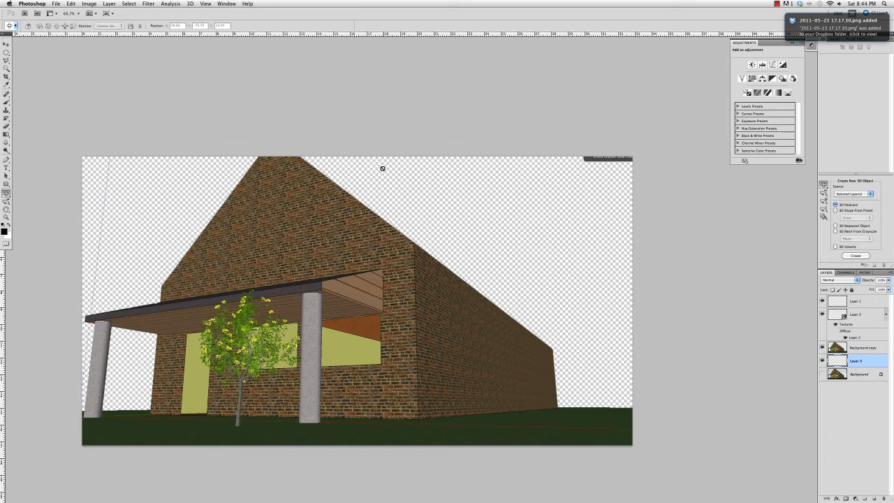
left_click(6, 44)
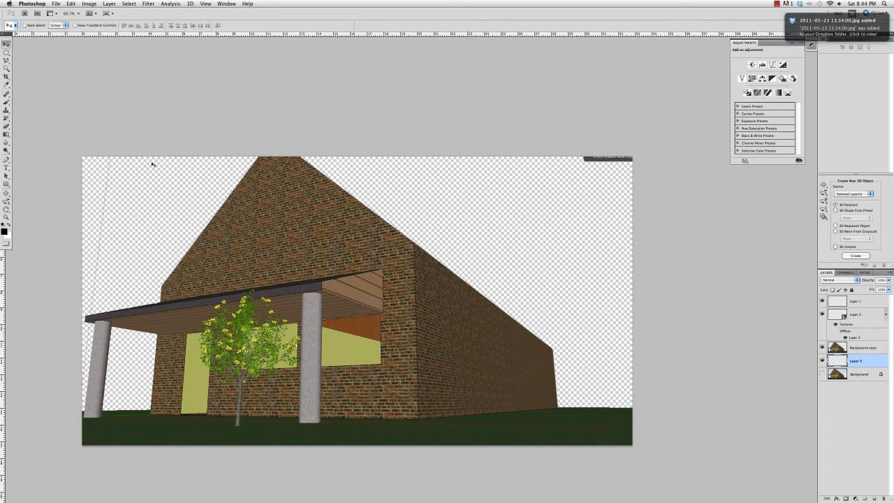
key("g")
left_click_drag(157, 167, 167, 391)
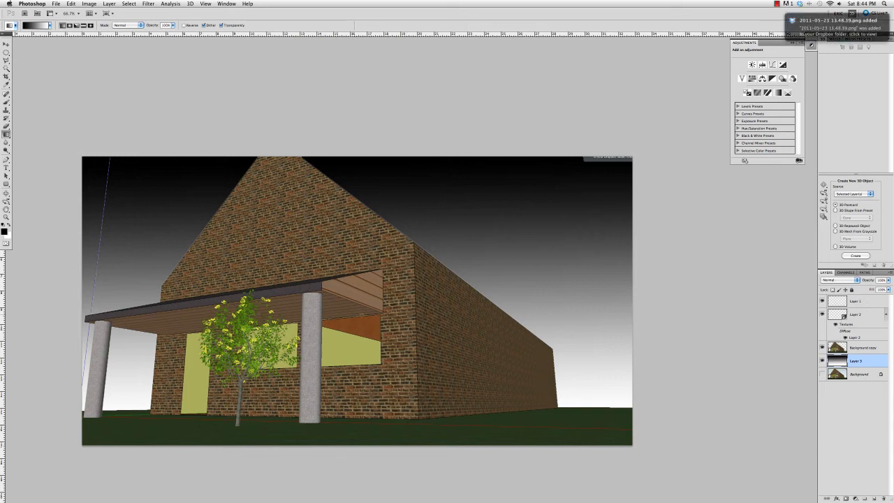
Add a layer, place it above Layer 2, and brush a rough black figure beside the front corner column
key("b")
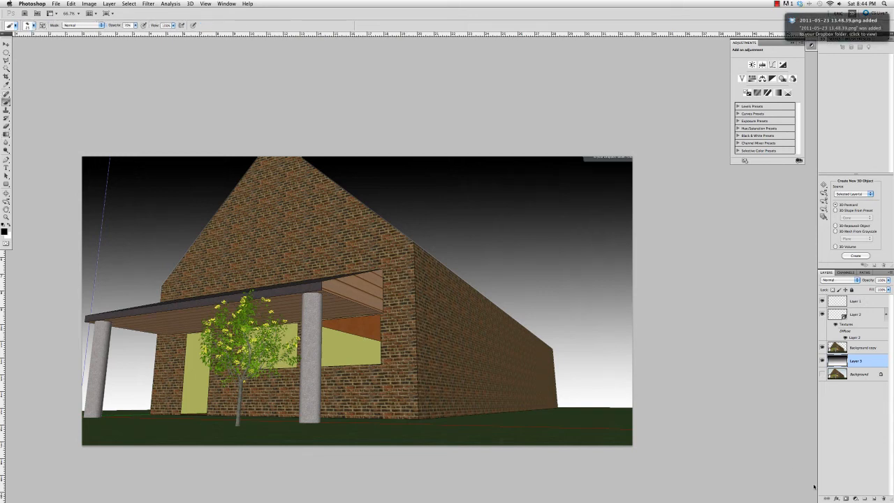
left_click(875, 498)
left_click_drag(869, 360, 855, 308)
mouse_move(327, 344)
left_mouse_down()
mouse_move(341, 380)
mouse_move(326, 410)
mouse_move(371, 401)
mouse_move(386, 423)
left_mouse_up()
Sketch a canopy roof line along the long wall, extending past its far end with end posts and ground lines
mouse_move(456, 303)
left_mouse_down()
mouse_move(528, 334)
mouse_move(451, 299)
mouse_move(514, 326)
left_mouse_up()
mouse_move(513, 338)
left_mouse_down()
mouse_move(514, 355)
mouse_move(500, 352)
left_mouse_up()
mouse_move(507, 351)
left_mouse_down()
mouse_move(543, 349)
mouse_move(597, 361)
mouse_move(587, 405)
left_mouse_up()
mouse_move(549, 429)
left_mouse_down()
mouse_move(551, 357)
mouse_move(556, 415)
left_mouse_up()
left_click_drag(597, 402, 534, 433)
left_click_drag(579, 418, 526, 444)
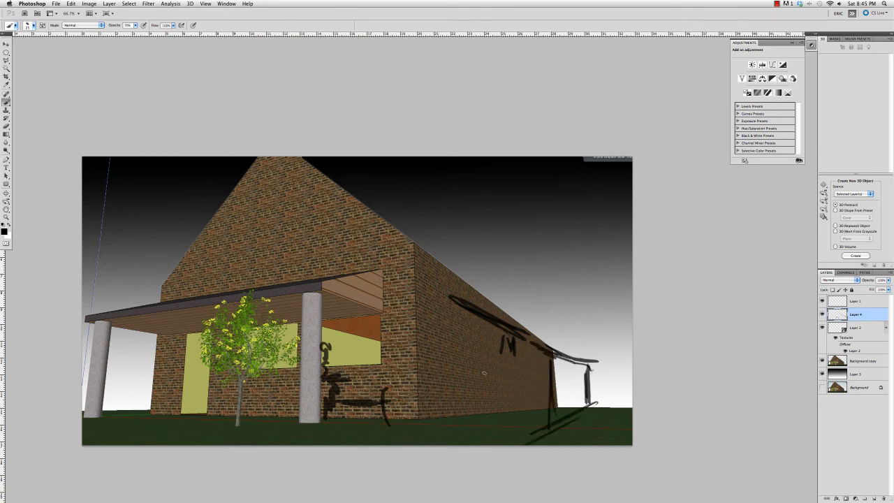
Sketch the canopy's intermediate posts and front ground line, and reinforce its far-end roof edge and outer post
left_click_drag(495, 330, 494, 435)
left_click_drag(490, 321, 492, 433)
left_click_drag(411, 423, 501, 436)
mouse_move(447, 425)
left_mouse_down()
mouse_move(550, 437)
mouse_move(521, 342)
mouse_move(521, 434)
left_mouse_up()
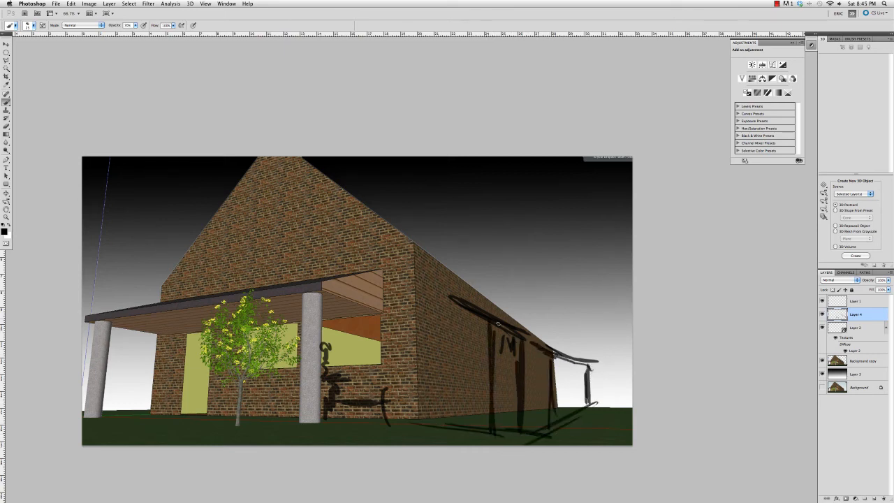
mouse_move(548, 327)
left_mouse_down()
mouse_move(466, 337)
mouse_move(444, 293)
mouse_move(467, 334)
mouse_move(491, 340)
mouse_move(500, 332)
mouse_move(611, 364)
mouse_move(588, 412)
left_mouse_up()
left_click_drag(586, 374, 587, 408)
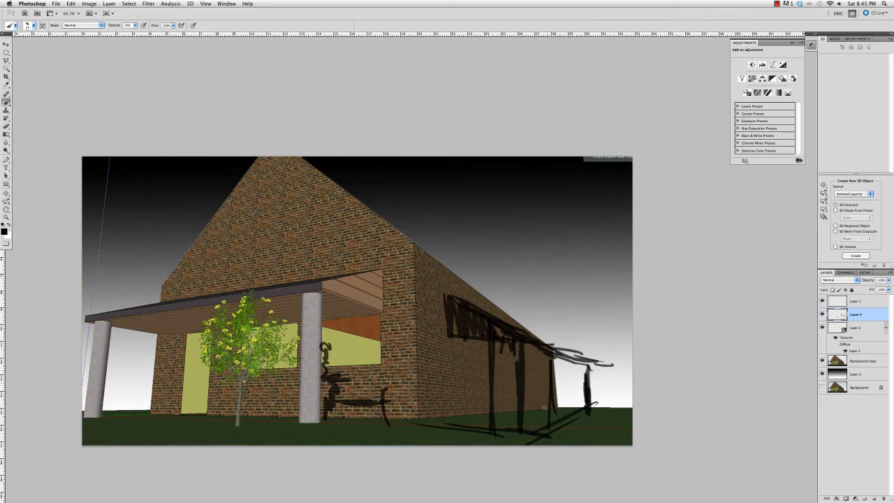
Thicken the canopy posts along the long wall with repeated black brush strokes
left_click_drag(549, 369, 547, 426)
left_click_drag(553, 366, 556, 431)
left_click_drag(524, 358, 526, 440)
left_click_drag(527, 366, 524, 440)
left_click_drag(492, 344, 492, 428)
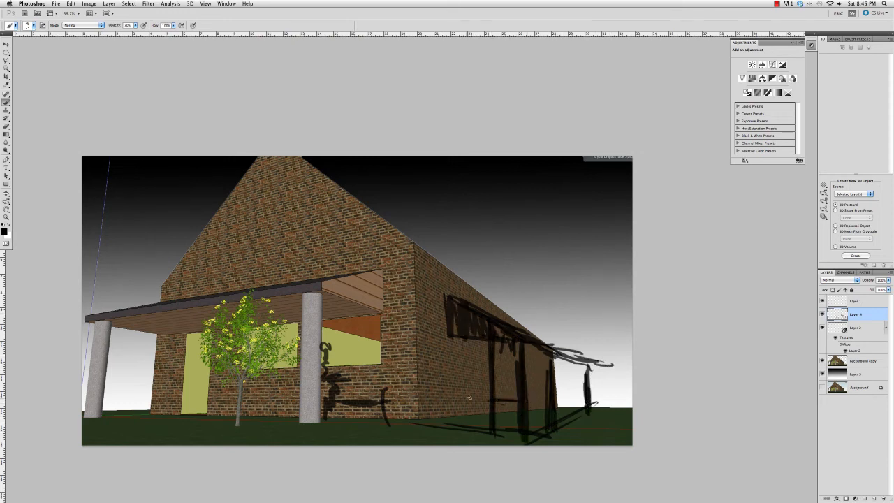
Sketch standing figures in black beside the long wall and in the front doorway
mouse_move(470, 397)
left_mouse_down()
mouse_move(445, 368)
mouse_move(451, 422)
left_mouse_up()
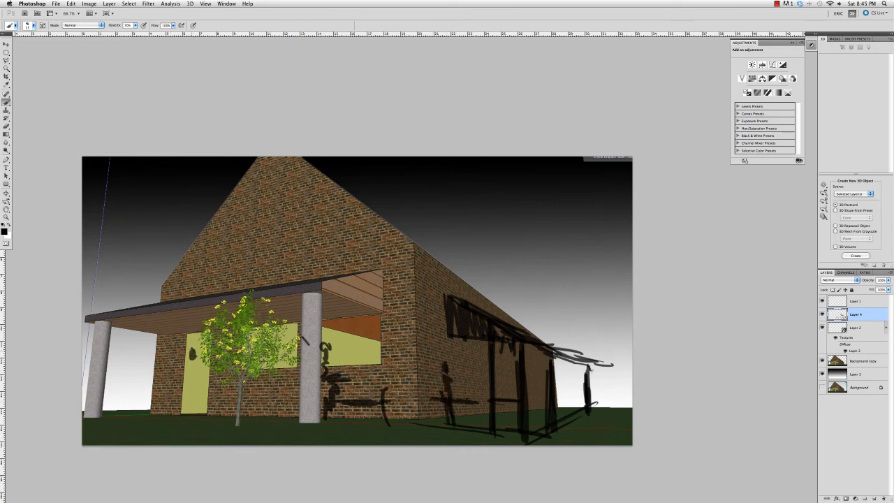
left_click_drag(191, 349, 190, 420)
left_click_drag(188, 386, 192, 426)
Sketch a ringed planet in the sky above the long wall and add loose strokes at the canopy's far end
mouse_move(482, 189)
left_mouse_down()
mouse_move(463, 222)
mouse_move(457, 213)
mouse_move(497, 221)
left_mouse_up()
left_click_drag(438, 198, 491, 208)
left_click_drag(464, 210, 519, 223)
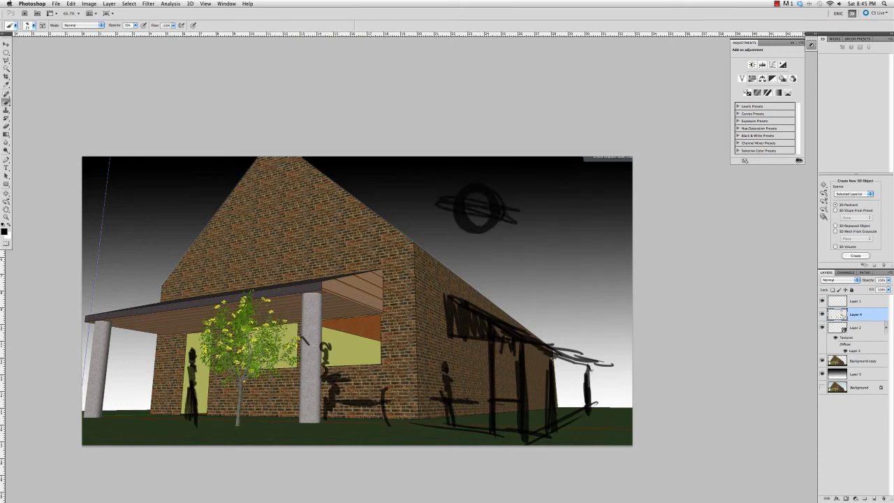
mouse_move(551, 355)
left_mouse_down()
mouse_move(606, 363)
mouse_move(595, 395)
left_mouse_up()
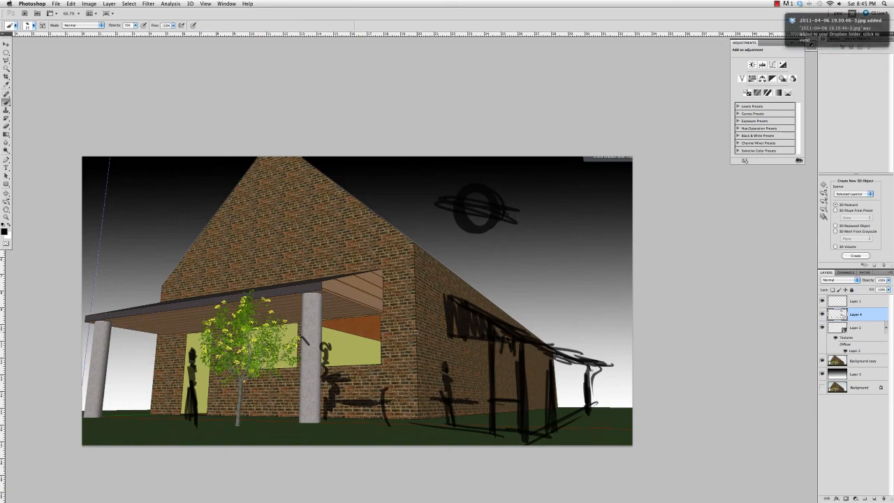